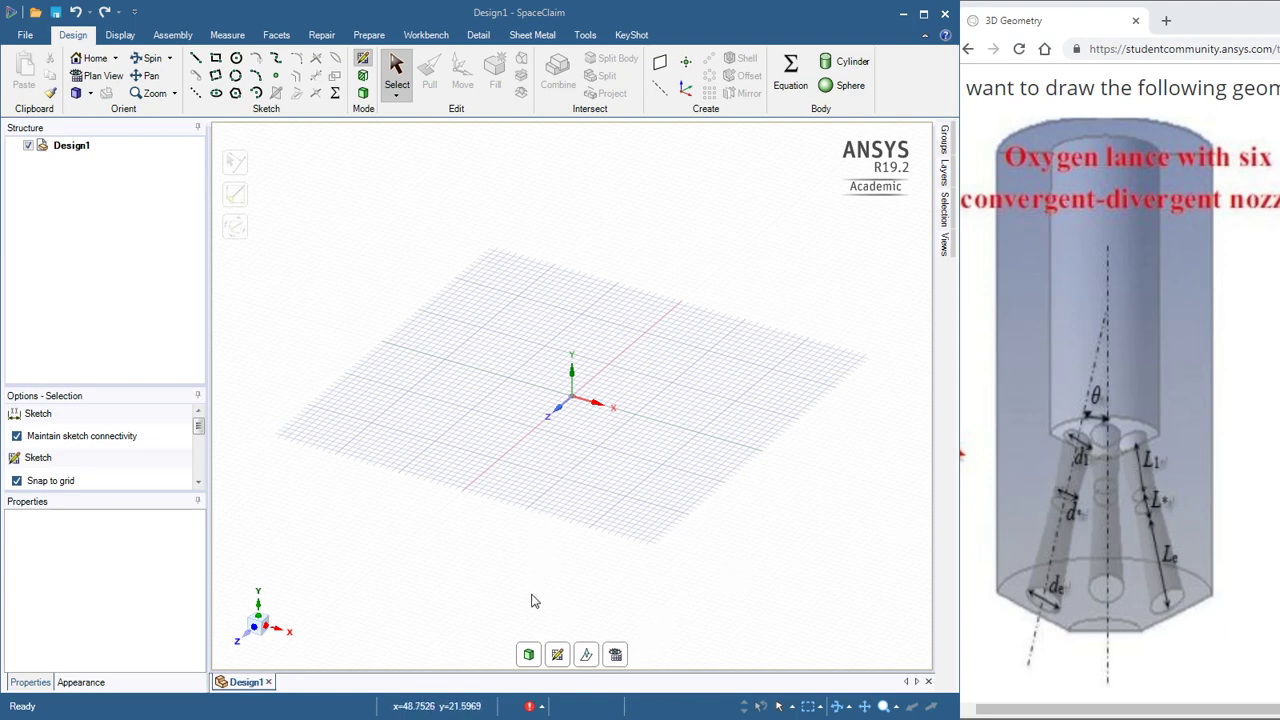
# - Return to 3D mode, start a sketch on the XY plane and view it in Plan View
pyautogui.click(557, 655)
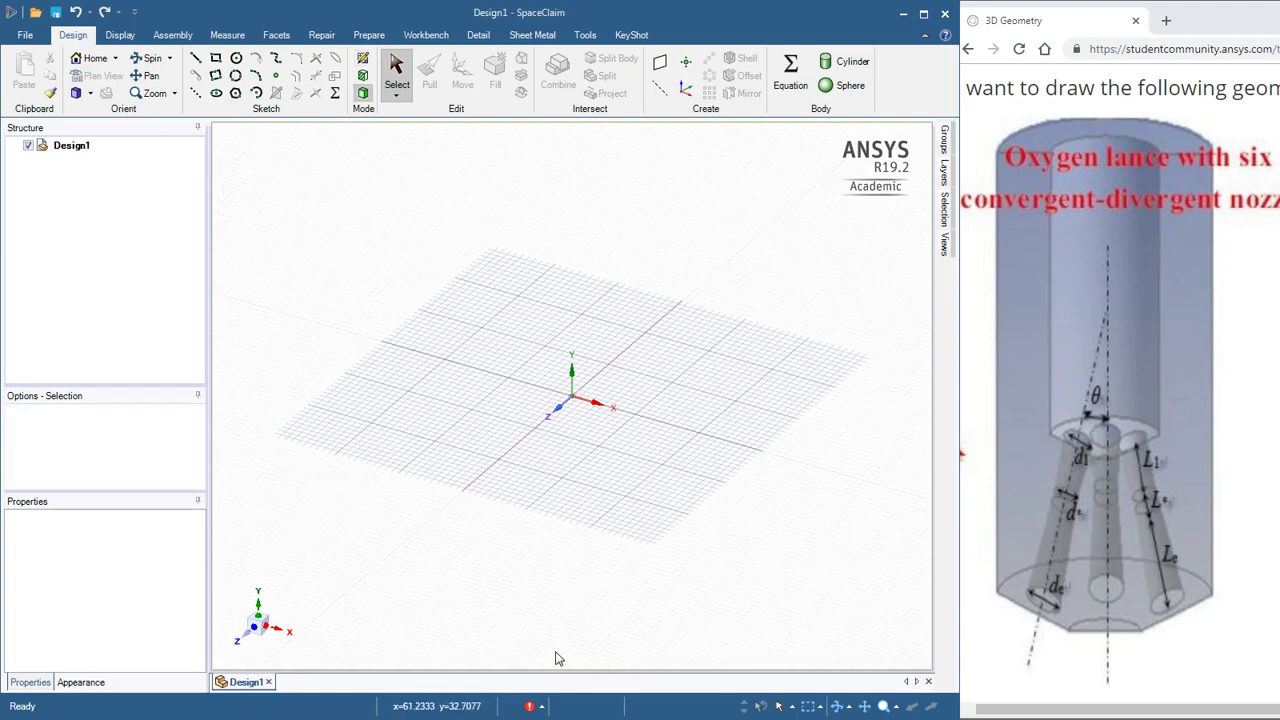
pyautogui.click(640, 382)
pyautogui.click(615, 655)
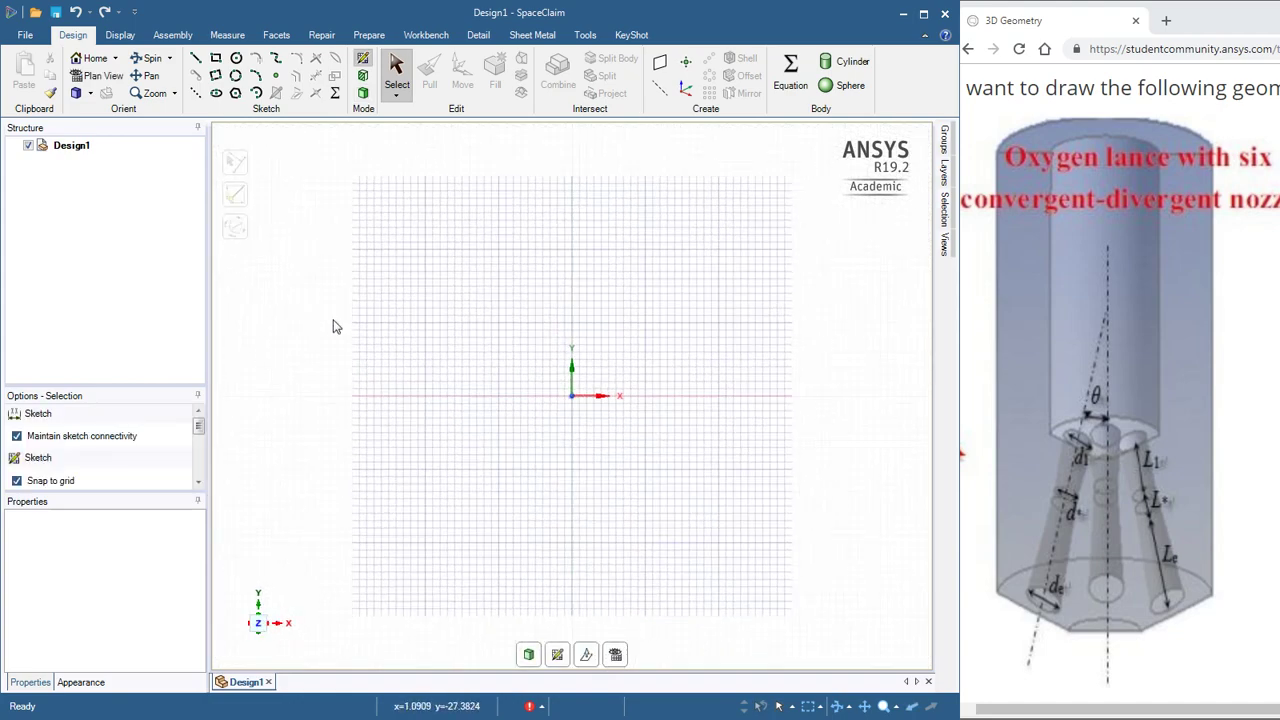
pyautogui.scroll(2, 316, 284)
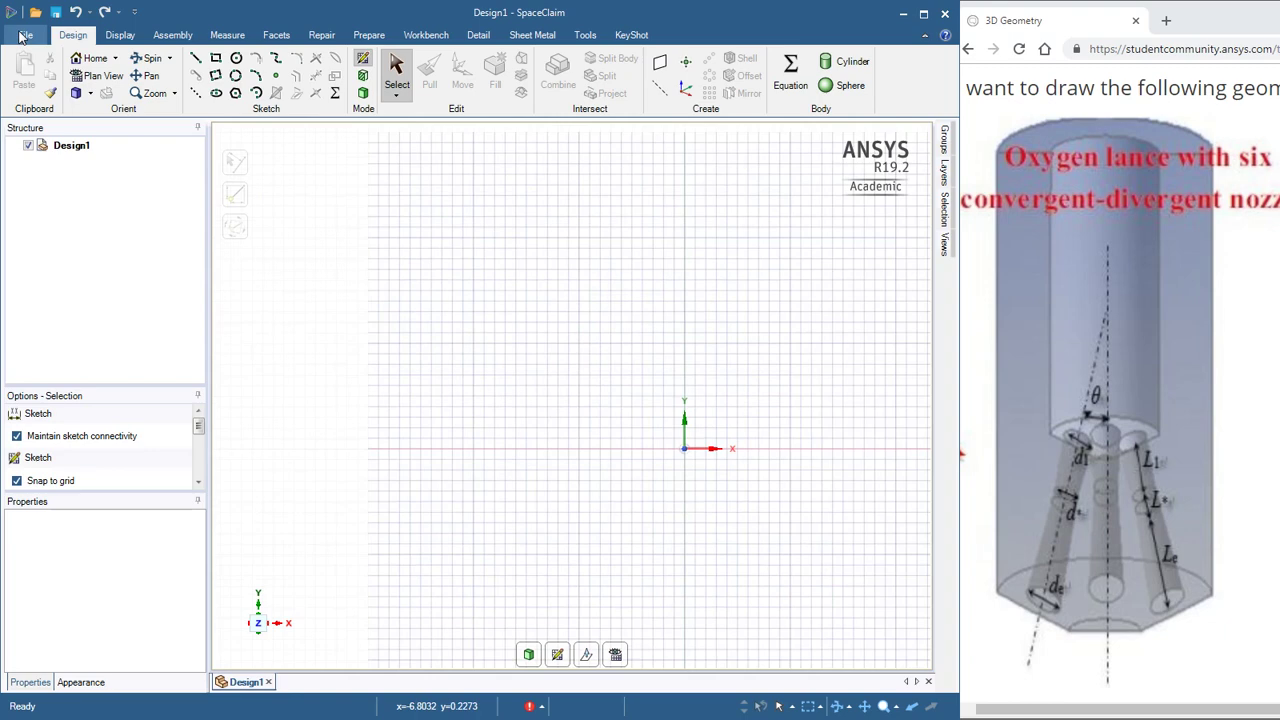
# - Set the minor grid spacing to 0.2mm in SpaceClaim Options > Units
pyautogui.click(25, 35)
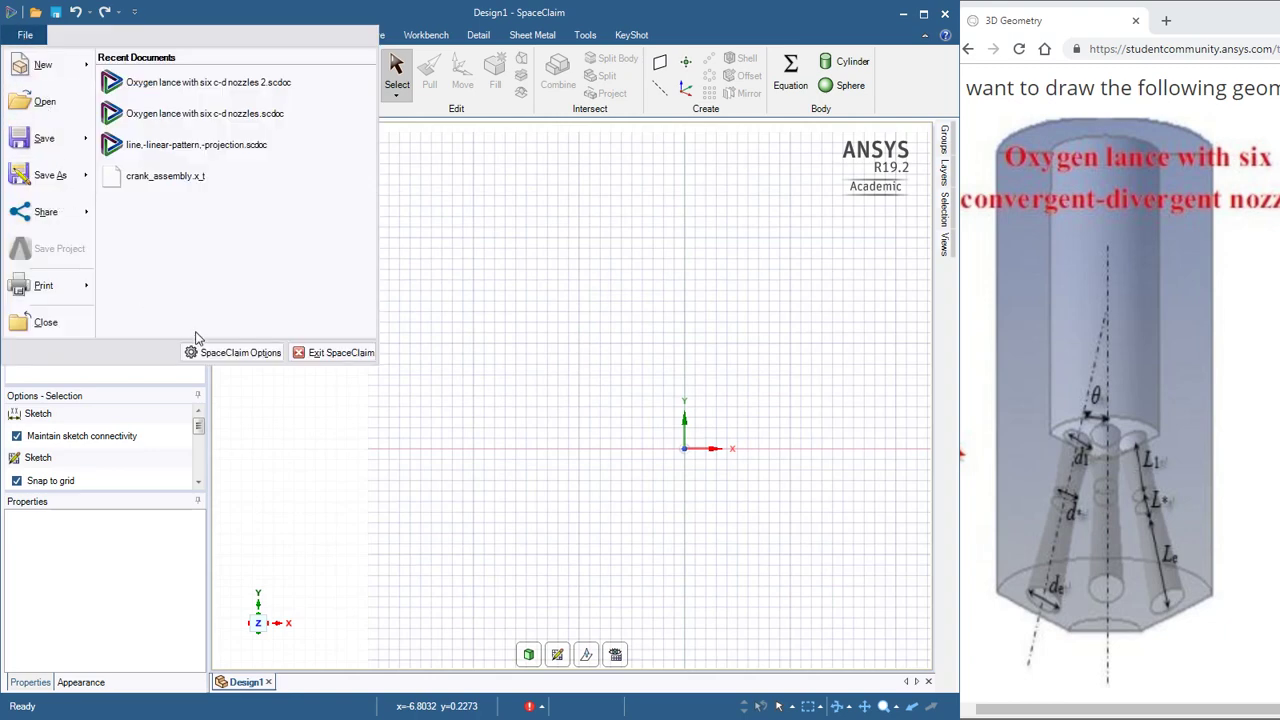
pyautogui.click(213, 357)
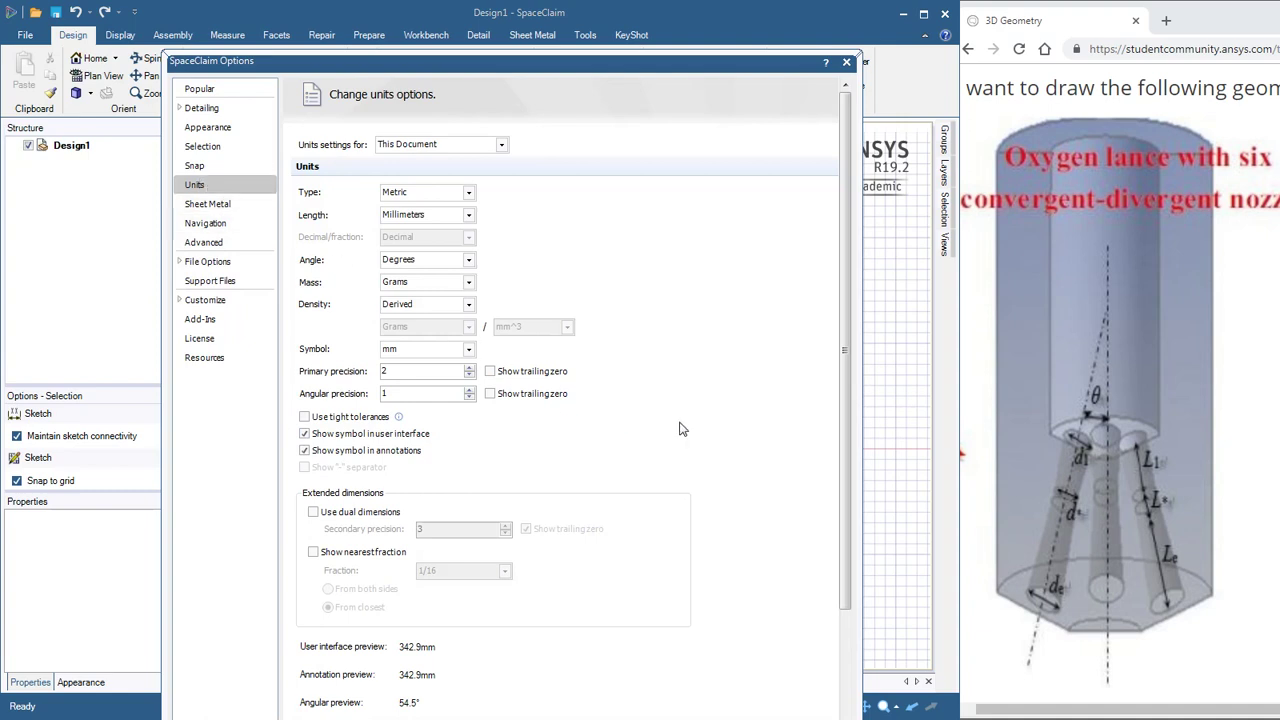
pyautogui.scroll(-3, 843, 502)
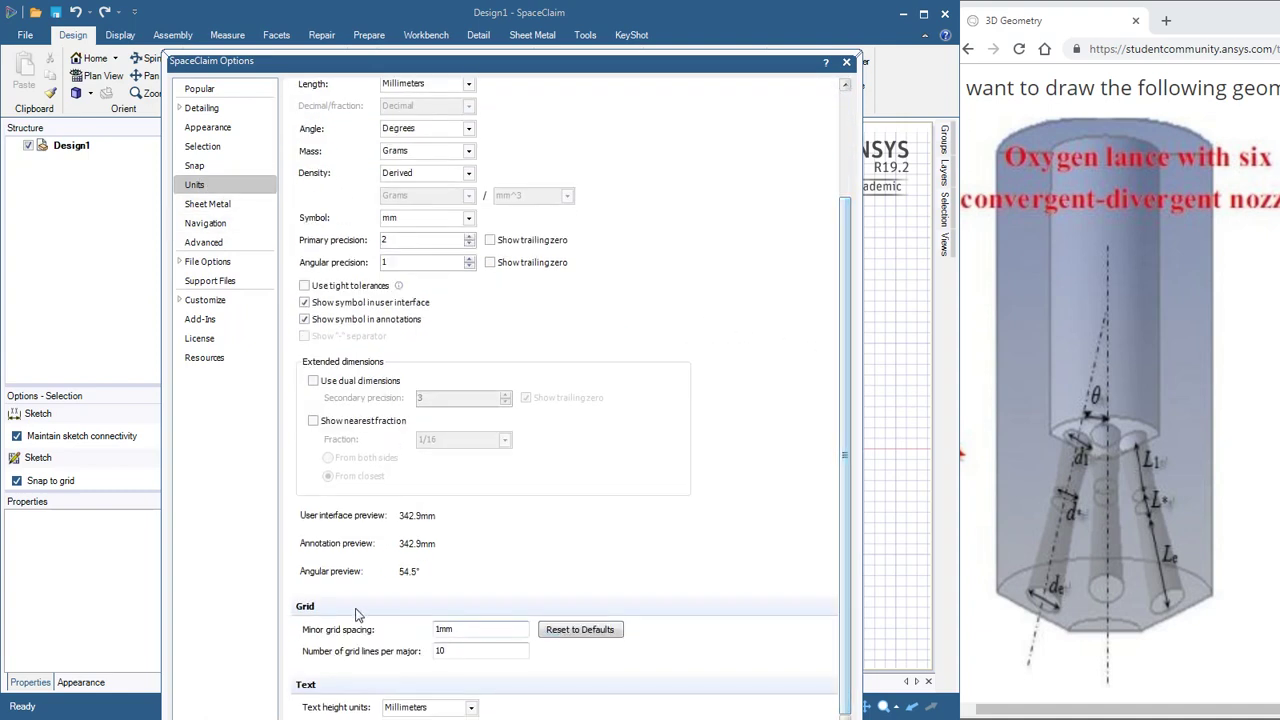
pyautogui.moveTo(476, 631); pyautogui.dragTo(381, 621)
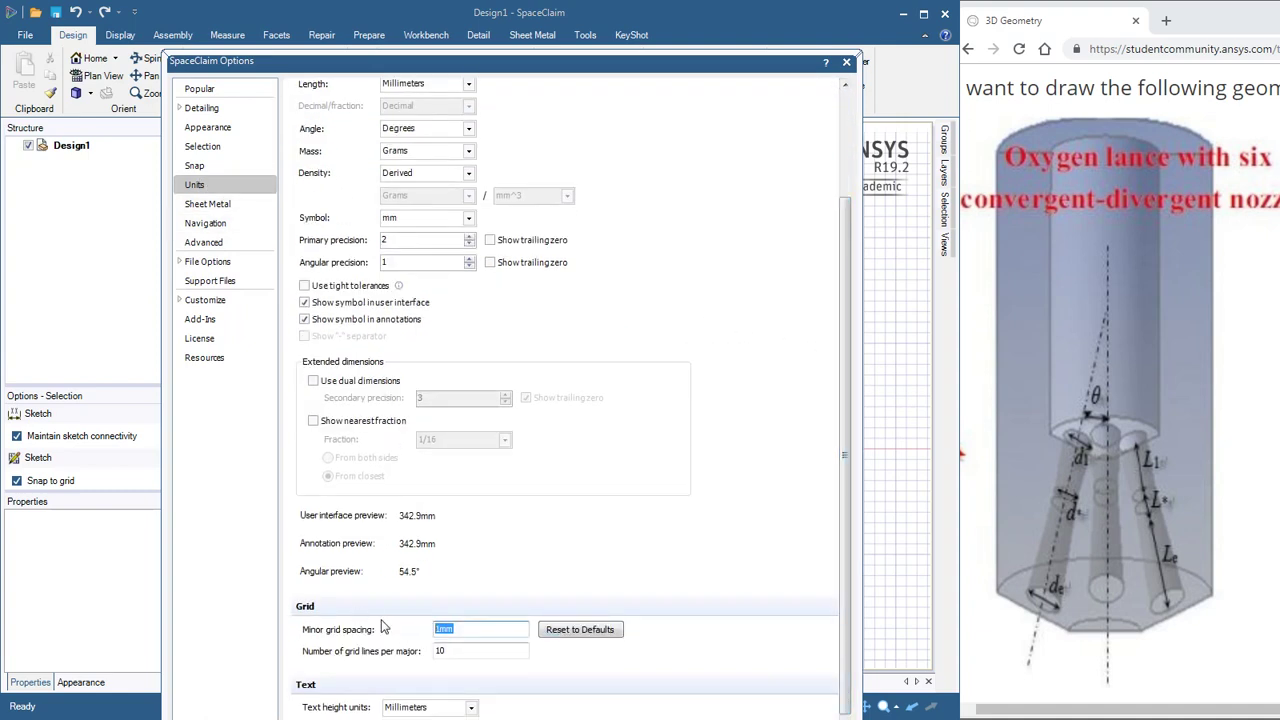
pyautogui.write('.2')
pyautogui.press('Return')
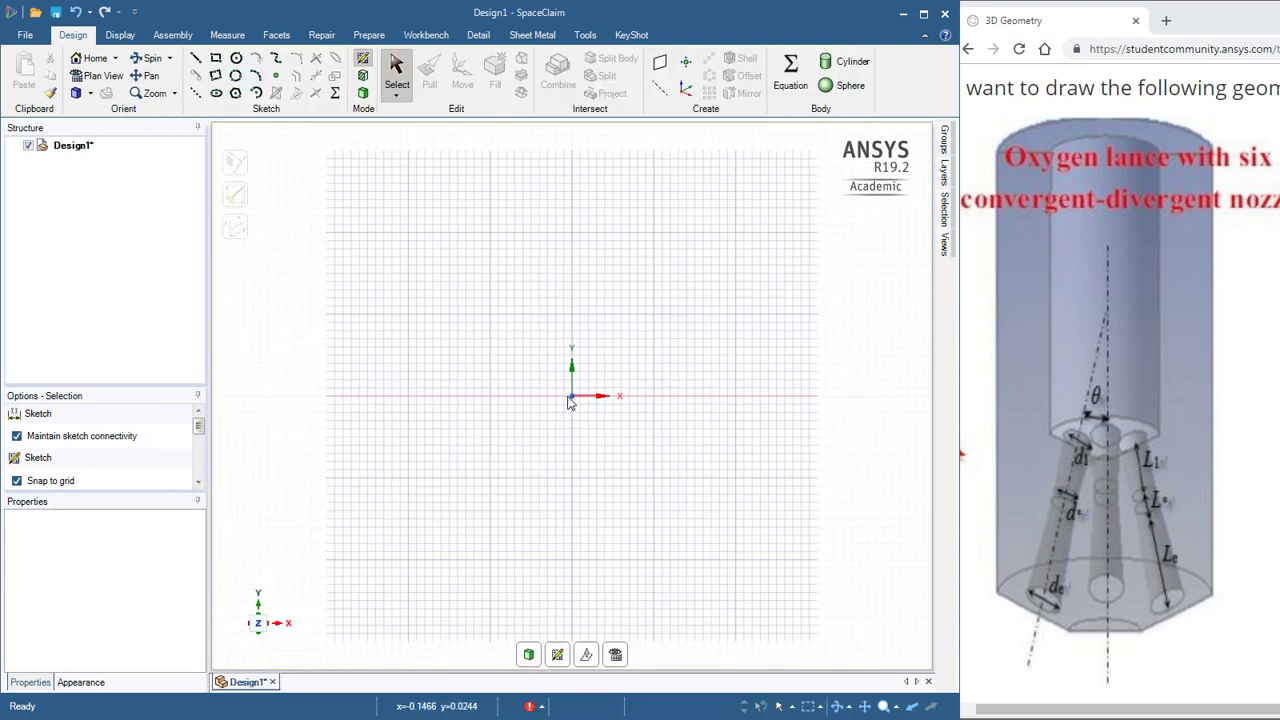
# - Draw a 50mm line from the sketch origin at a 165° angle
pyautogui.scroll(-2, 438, 340)
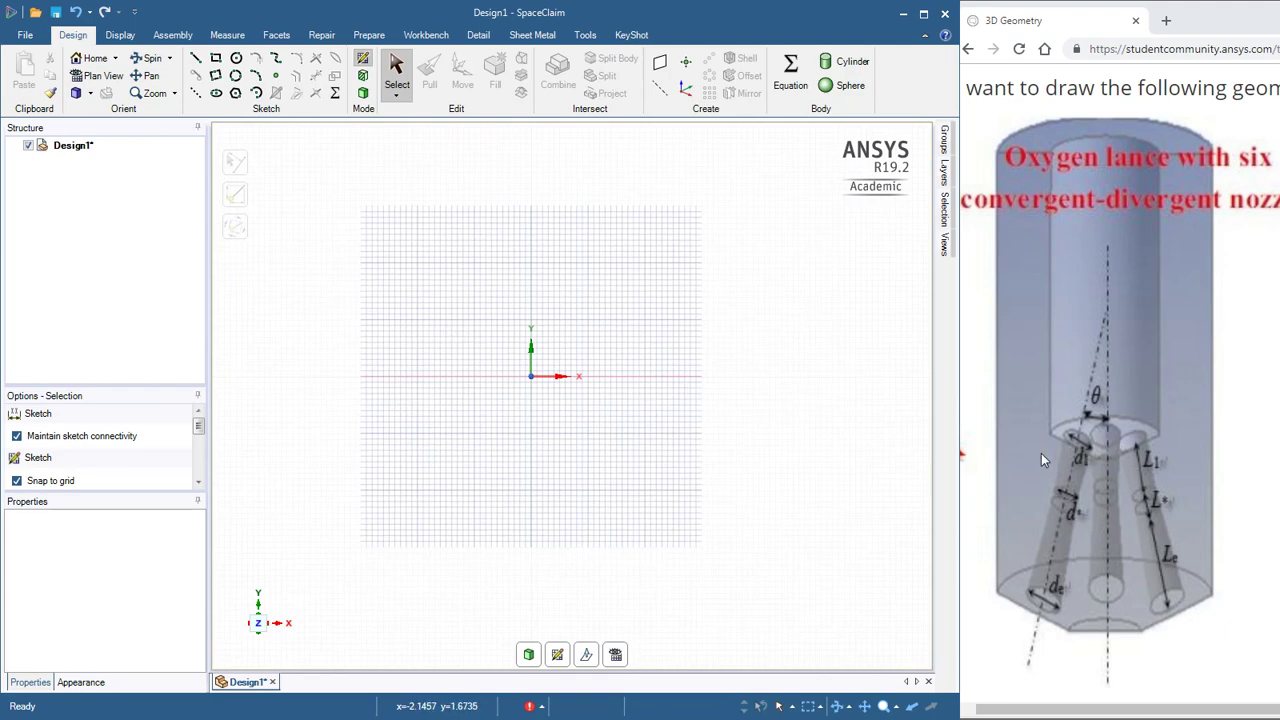
pyautogui.click(197, 59)
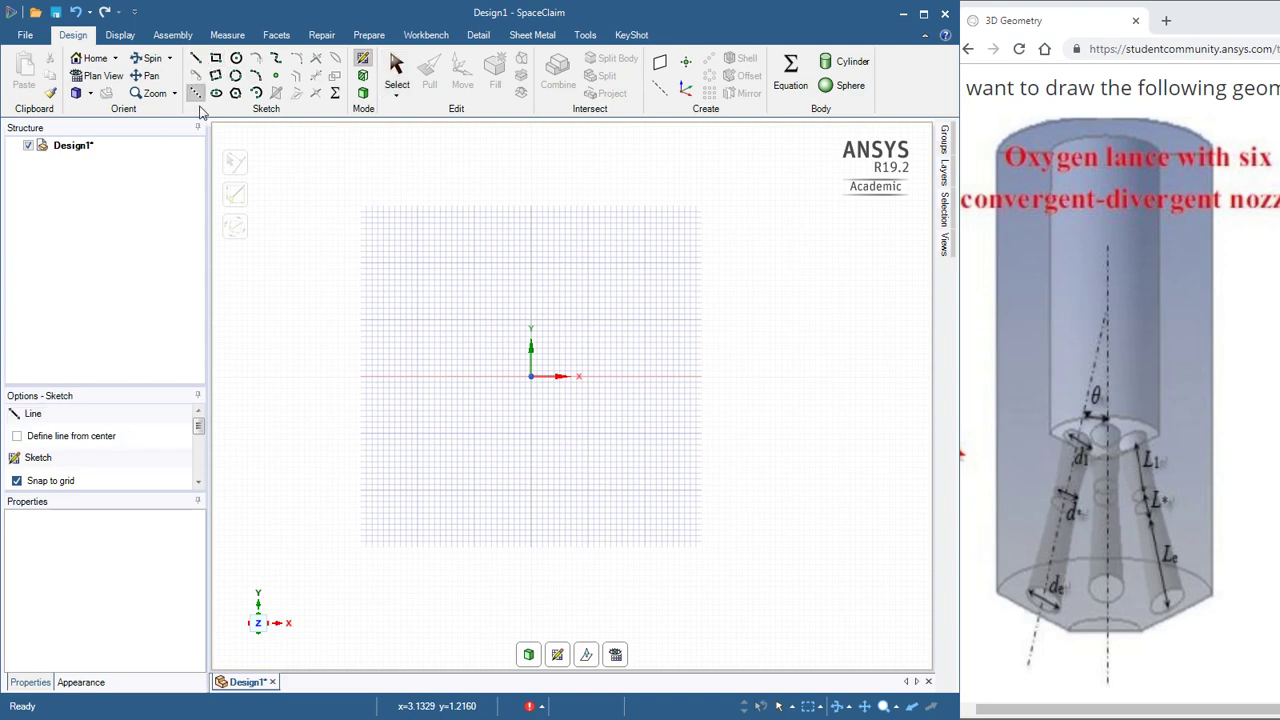
pyautogui.click(531, 377)
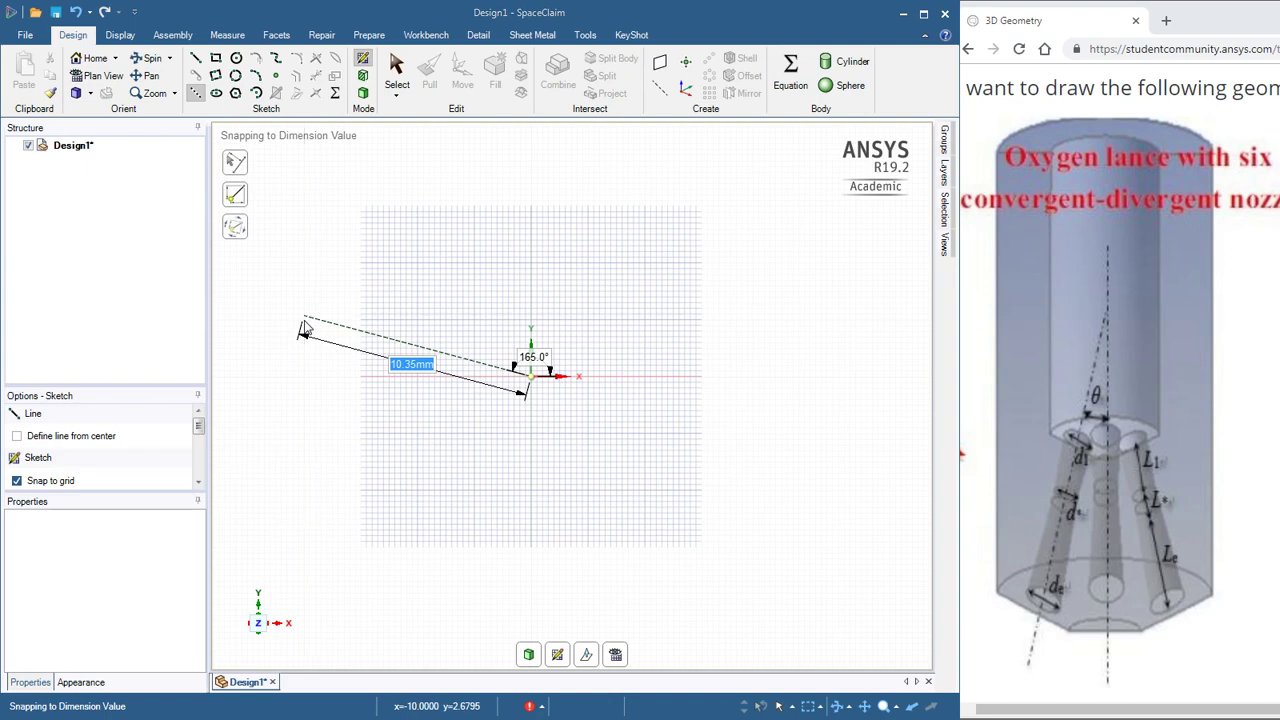
pyautogui.write('50')
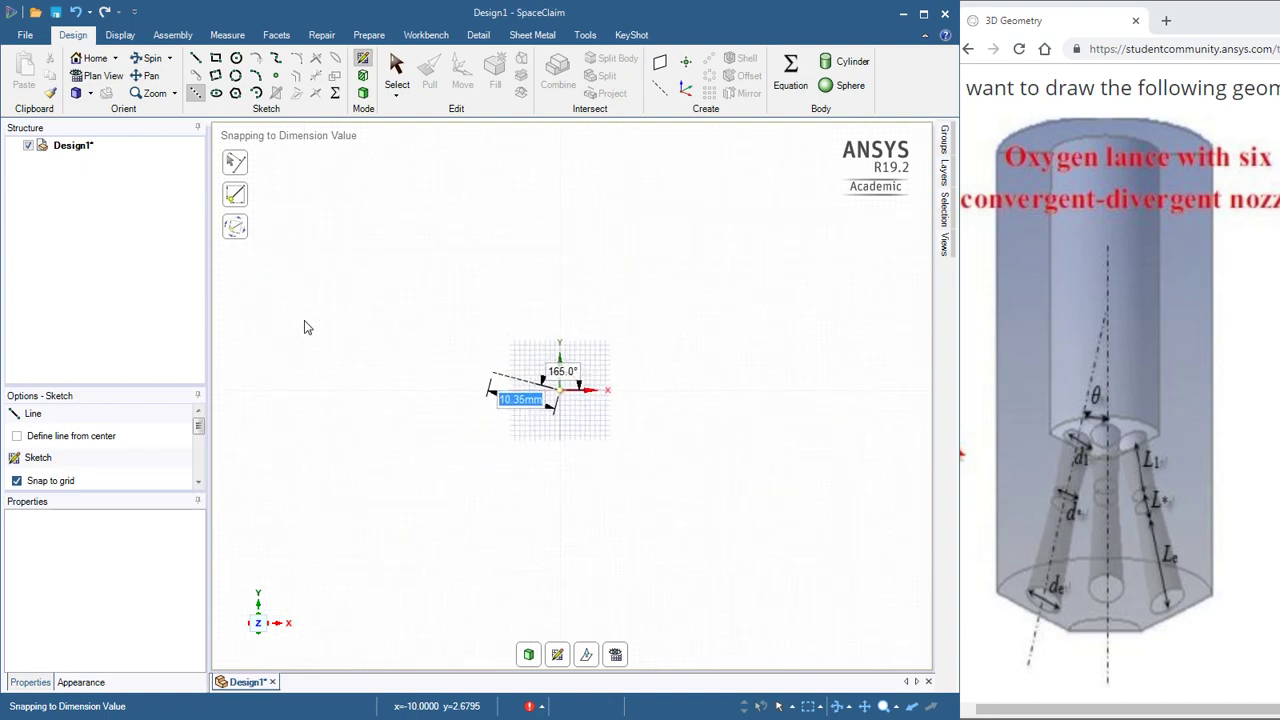
pyautogui.press('Tab')
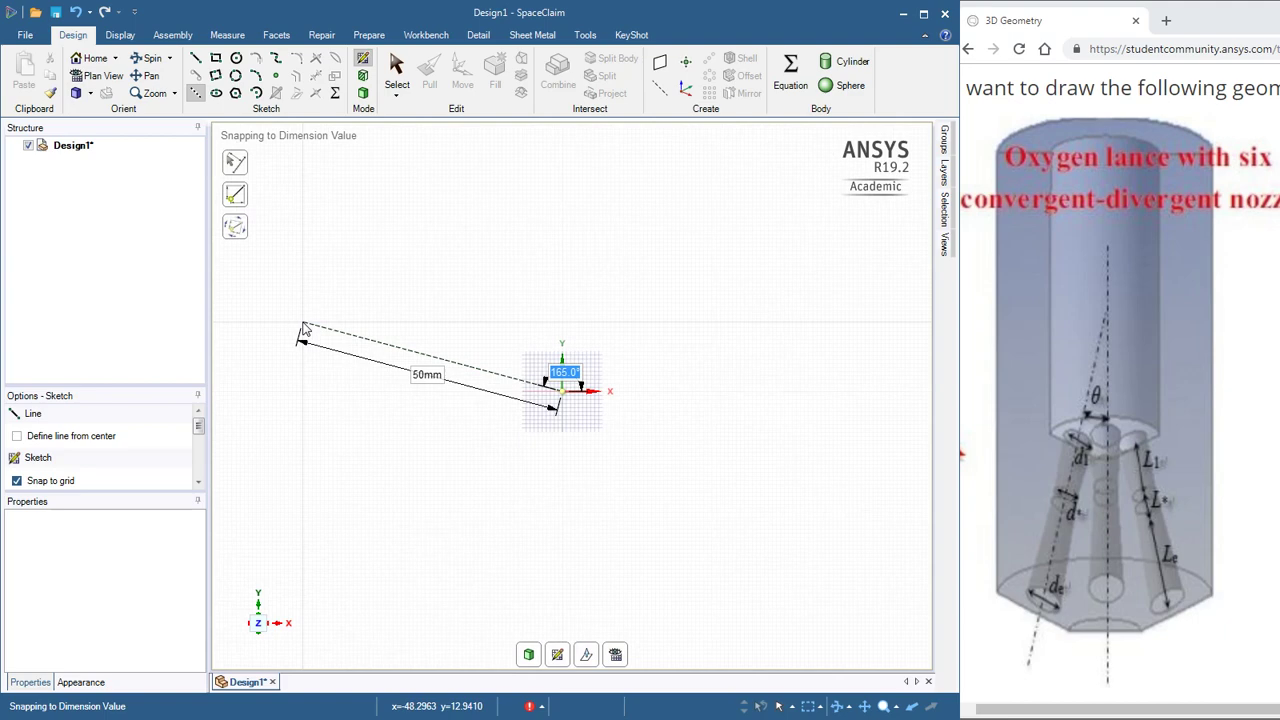
pyautogui.press('Return')
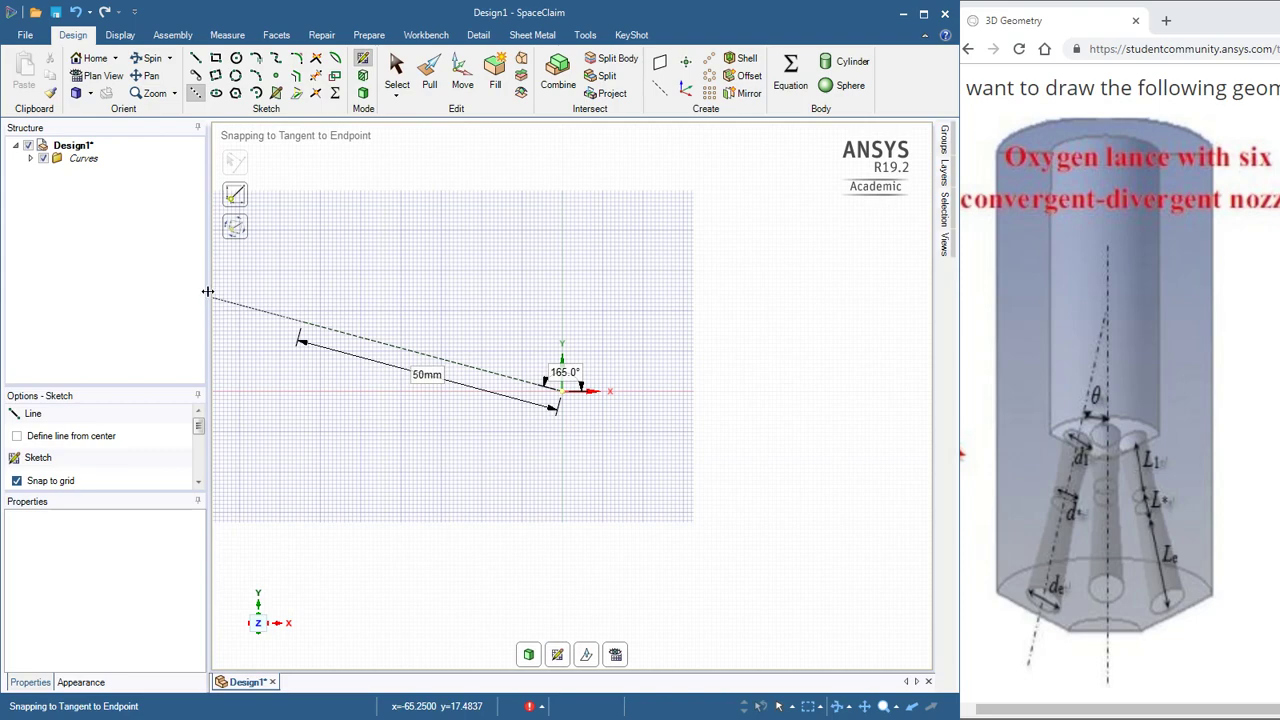
pyautogui.moveTo(207, 295); pyautogui.dragTo(157, 280)
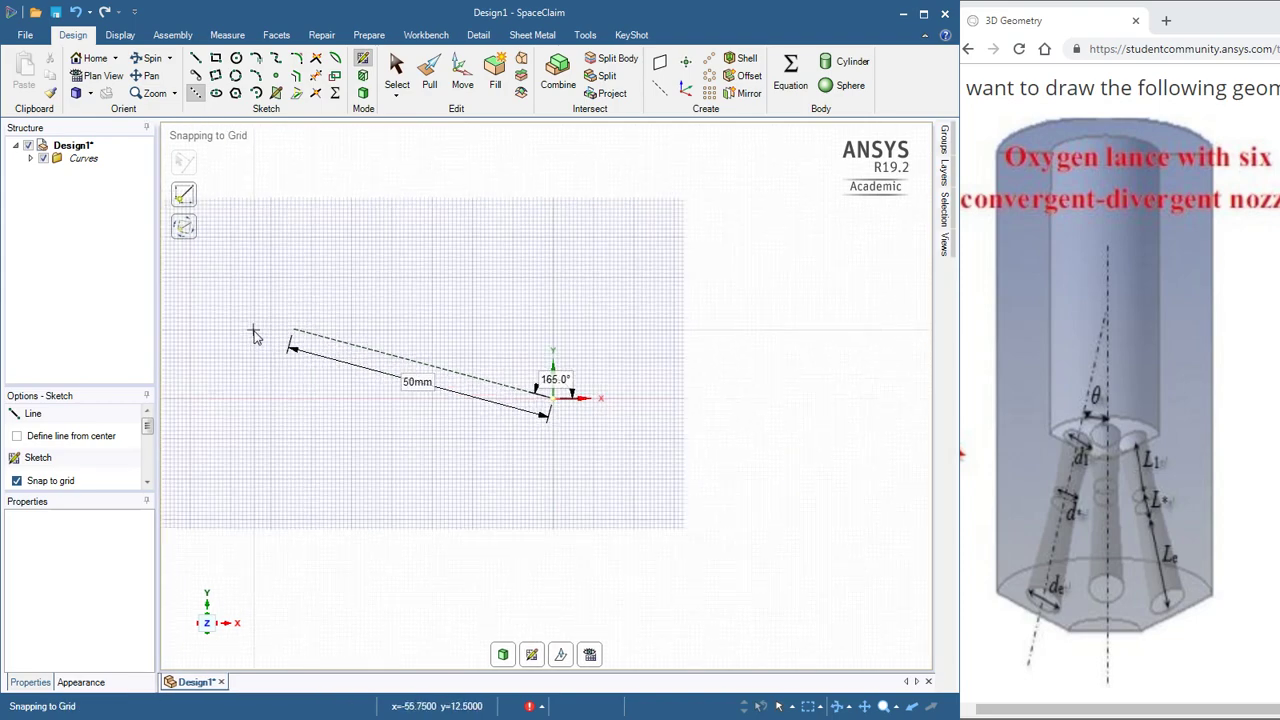
pyautogui.scroll(4, 251, 334)
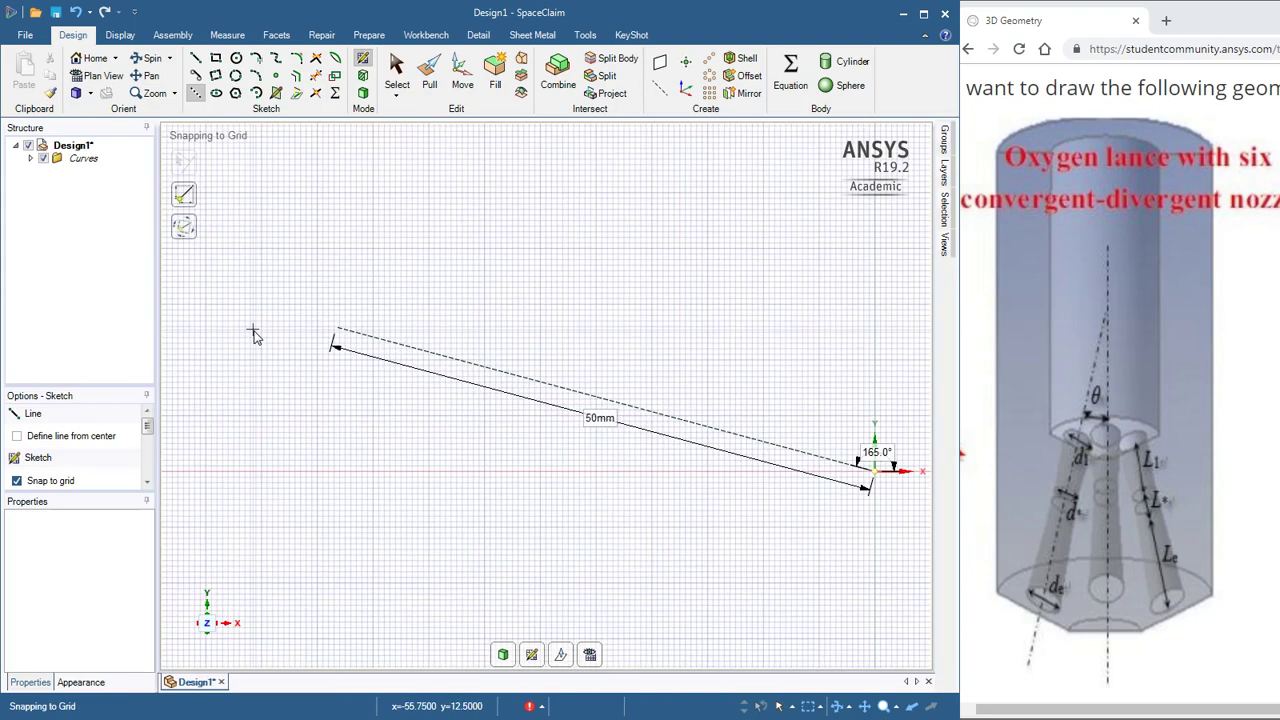
# - Draw a perpendicular stub off the 50mm guide line, then two angled wall segments
pyautogui.click(195, 58)
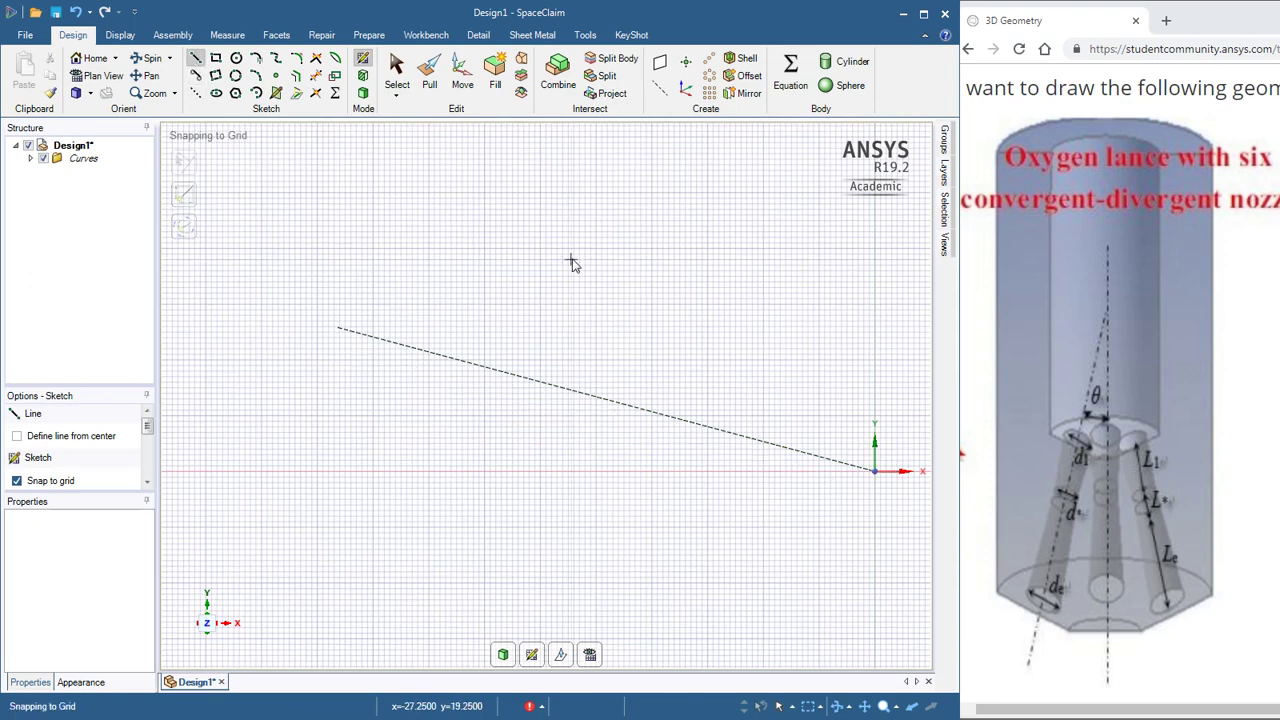
pyautogui.click(719, 432)
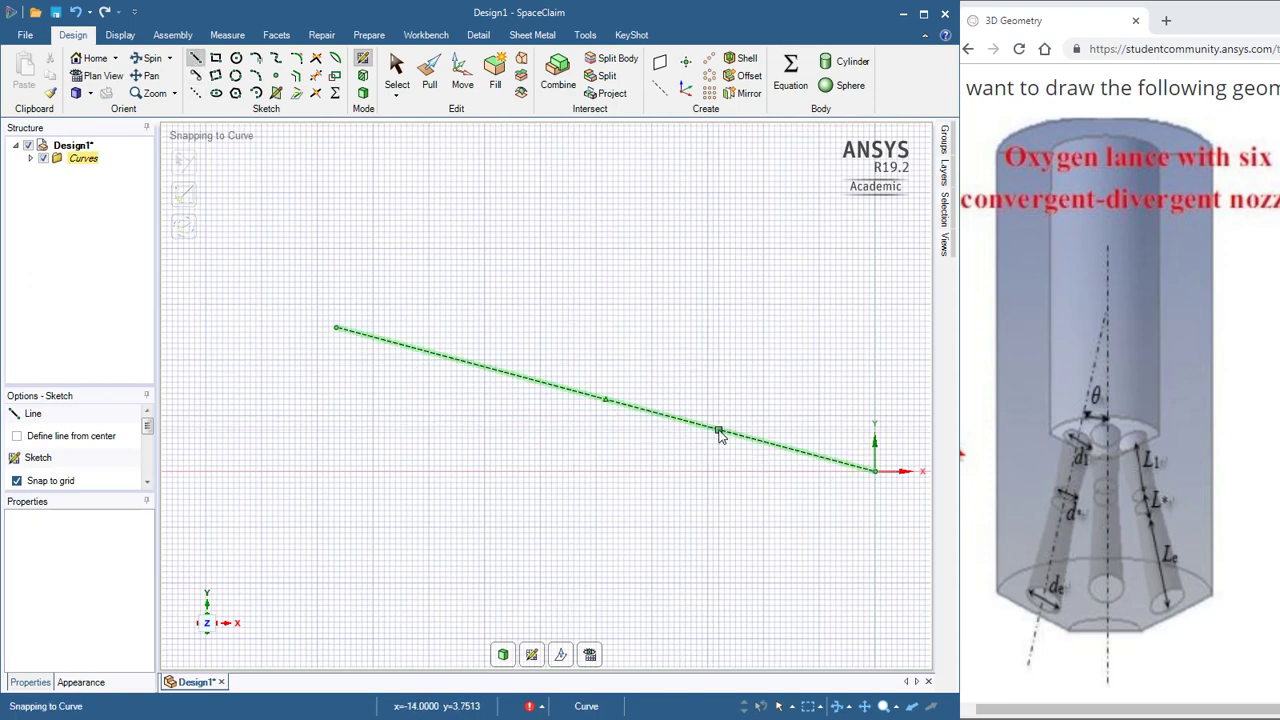
pyautogui.click(718, 431)
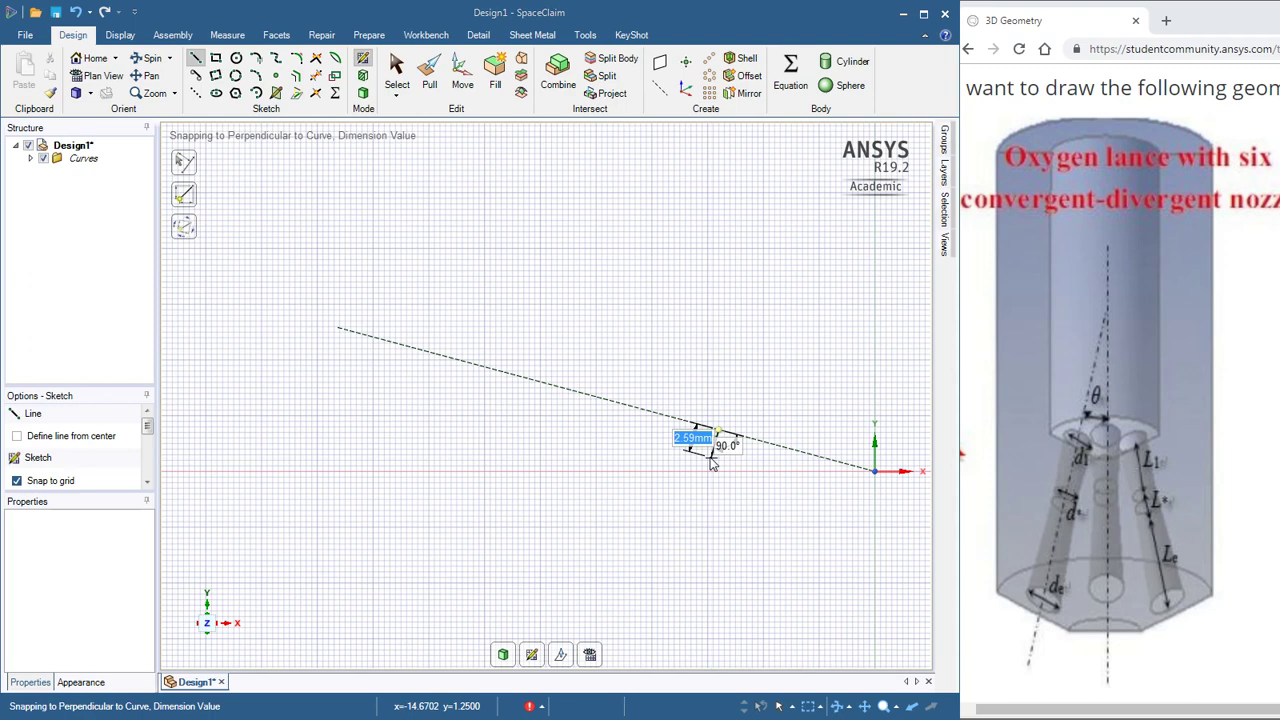
pyautogui.click(712, 460)
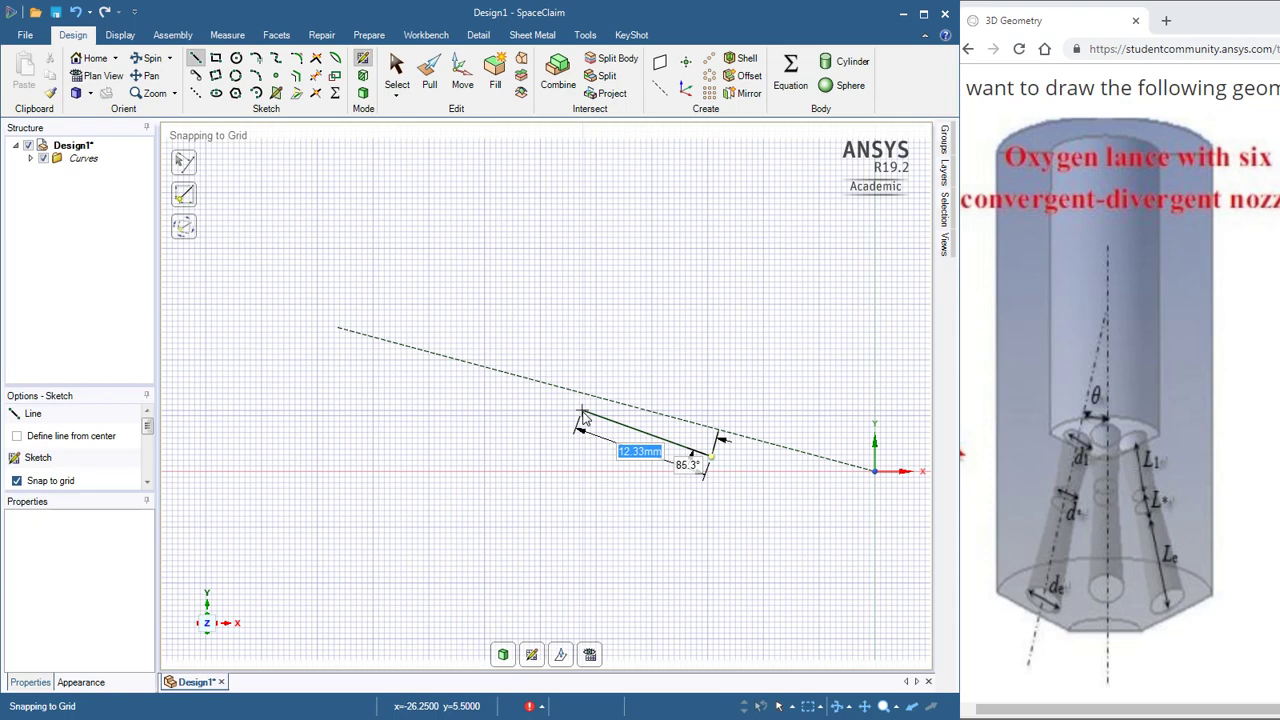
pyautogui.click(583, 413)
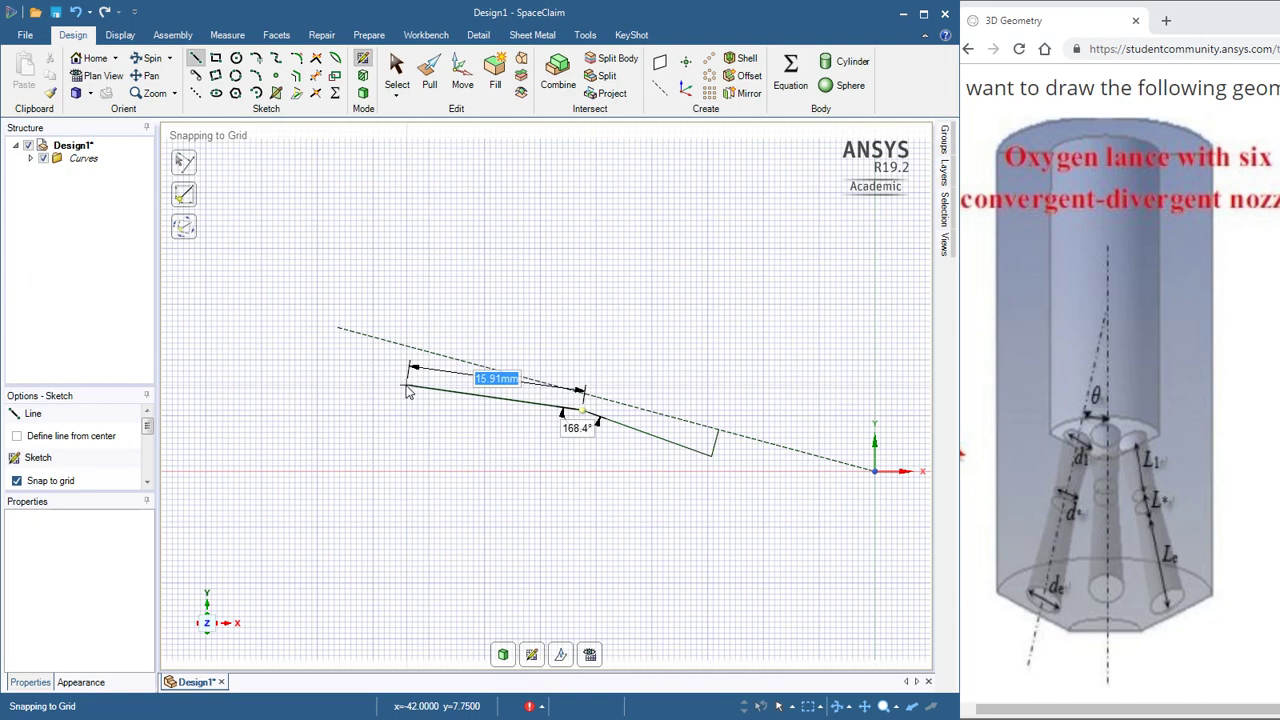
pyautogui.click(408, 387)
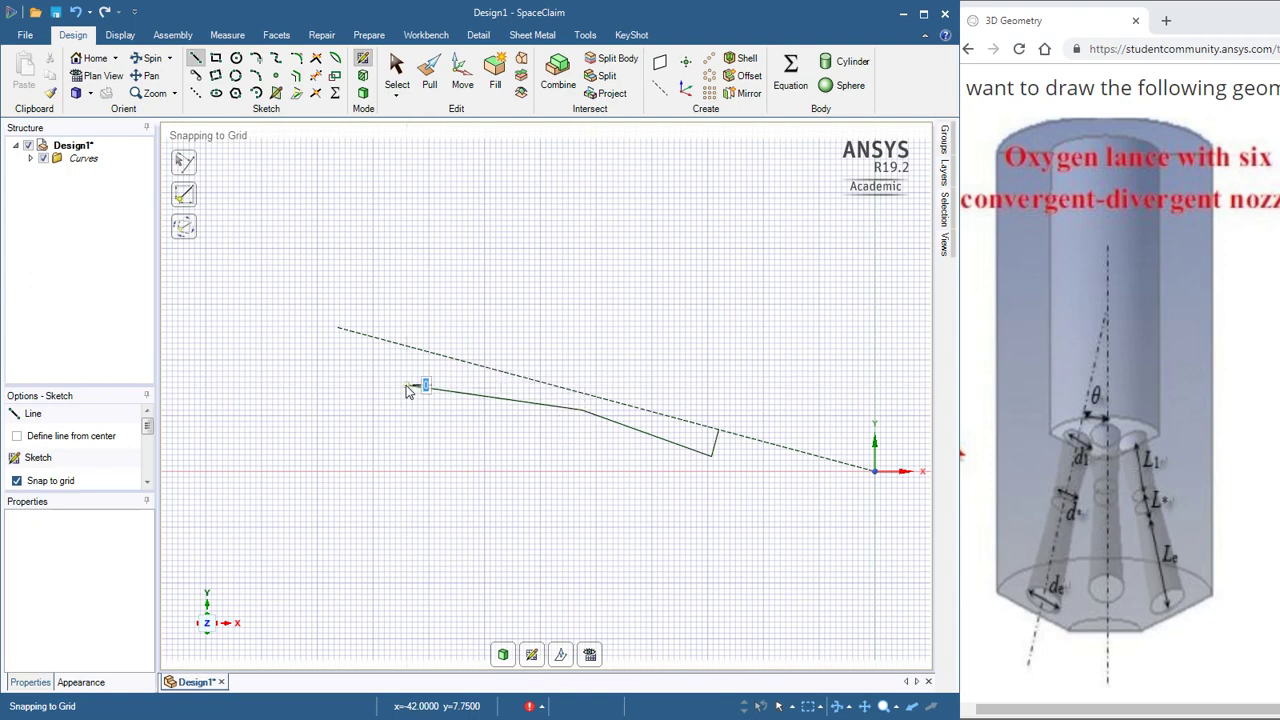
pyautogui.press('Escape')
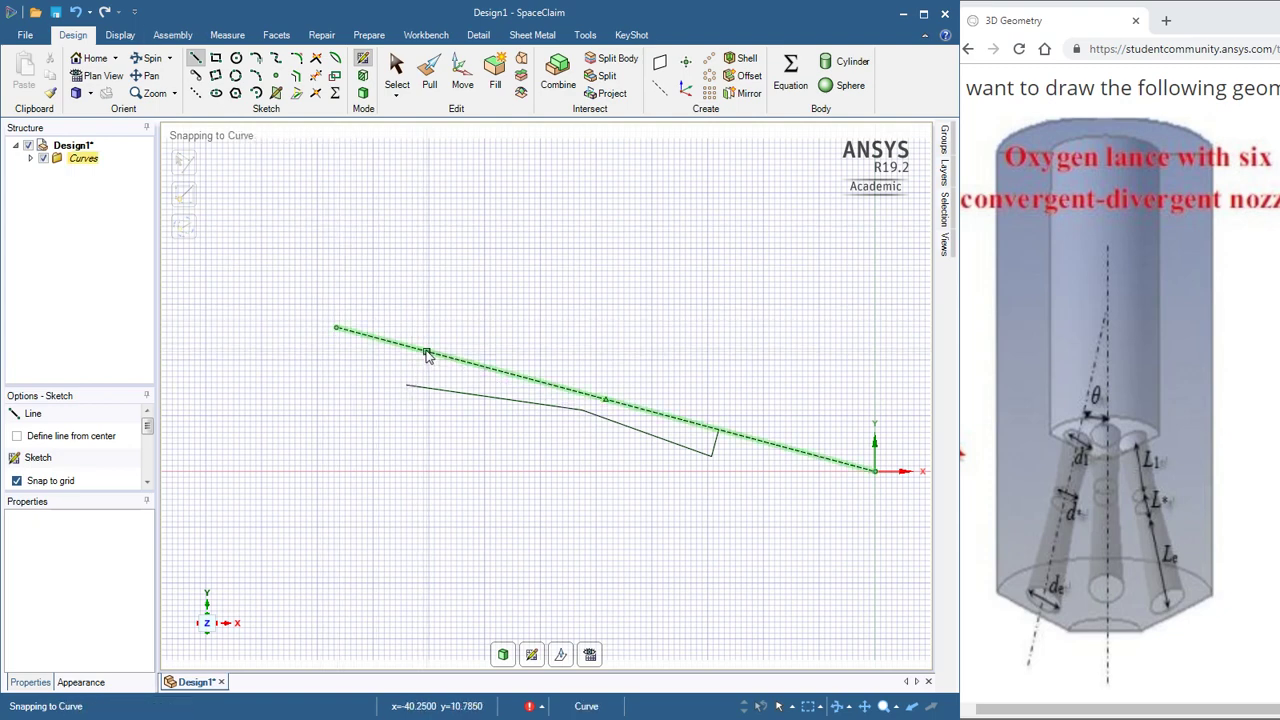
# - Add a second short perpendicular stub from the guide line to the wall's left end
pyautogui.click(426, 355)
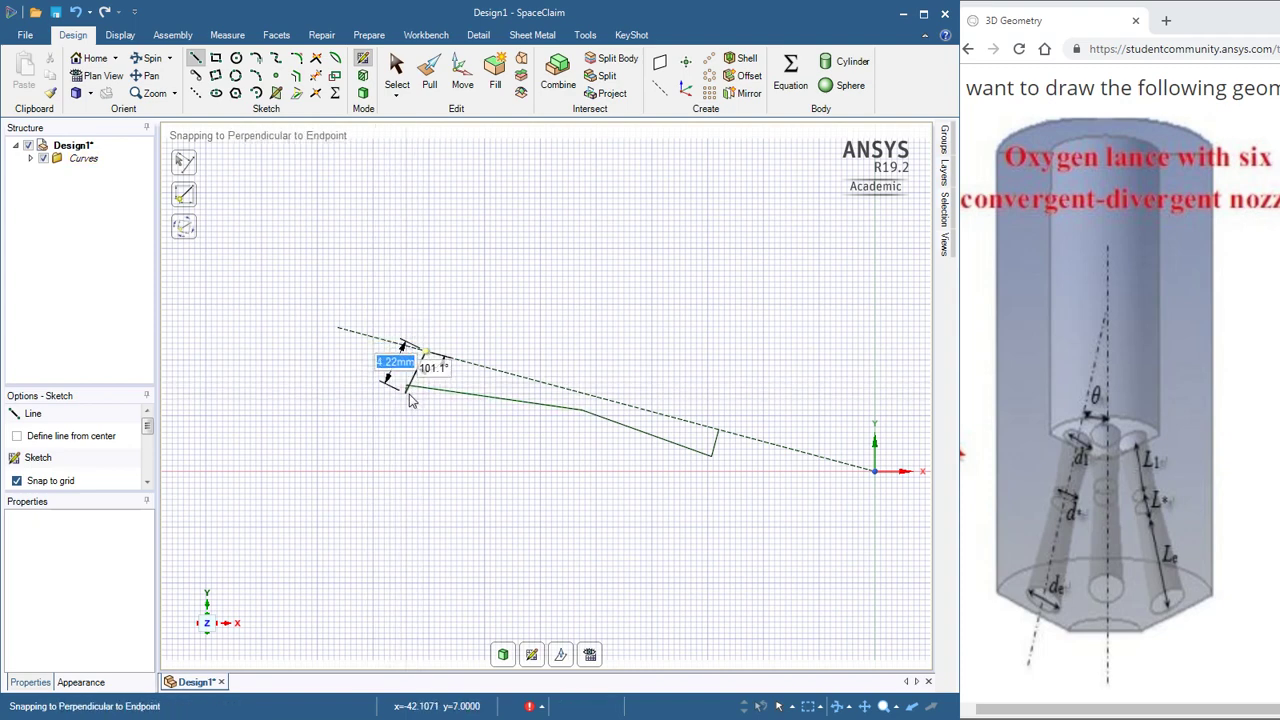
pyautogui.click(414, 392)
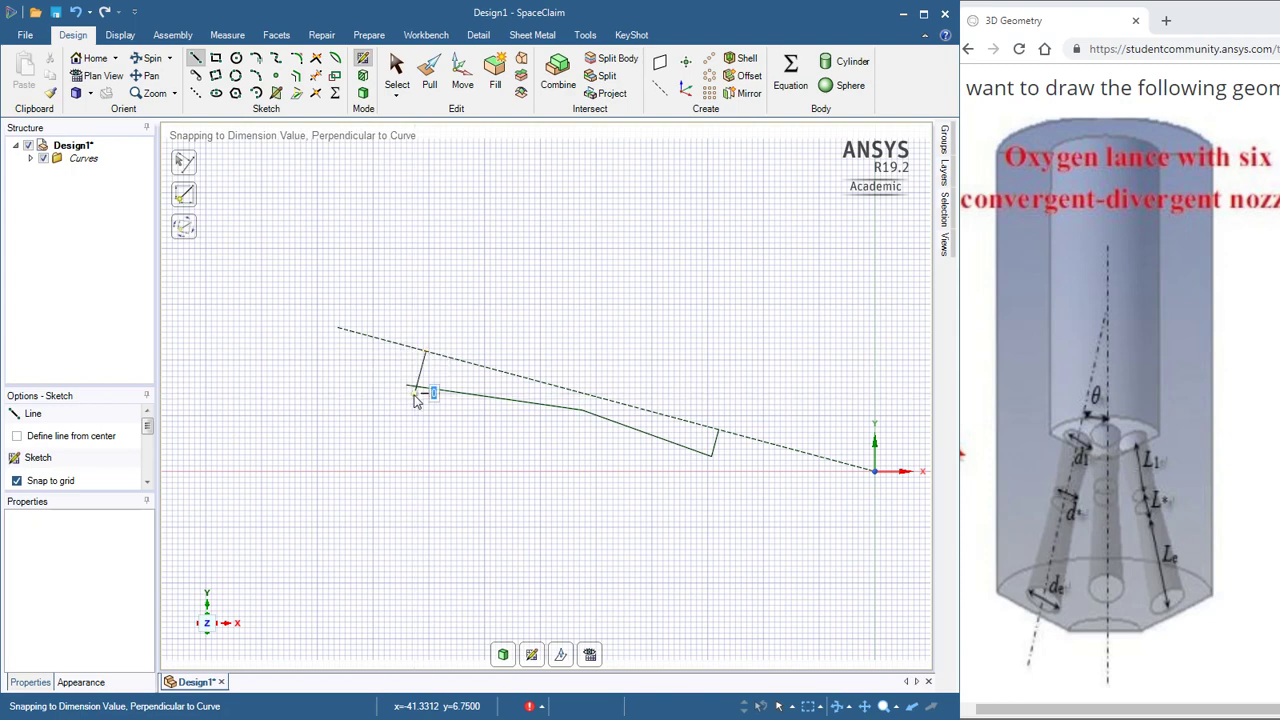
pyautogui.press('Escape')
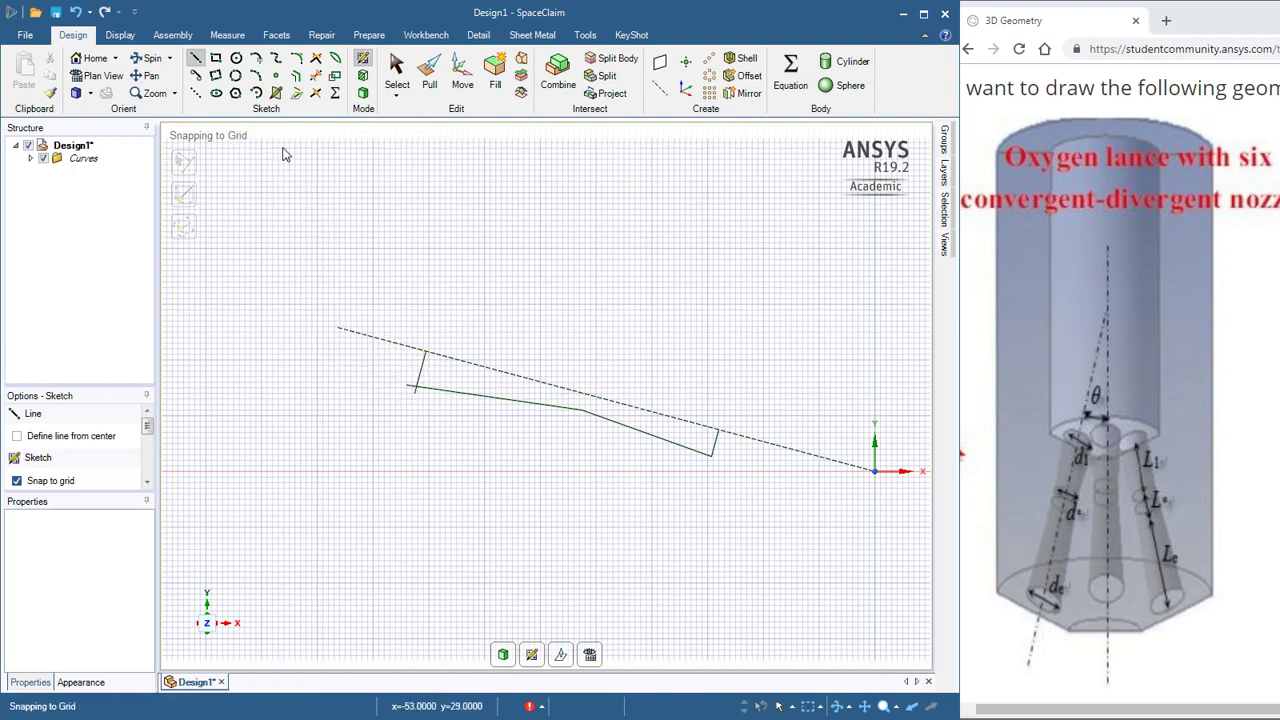
# - Trim the overhanging stub end past the intersection, undoing an accidental trim
pyautogui.click(316, 57)
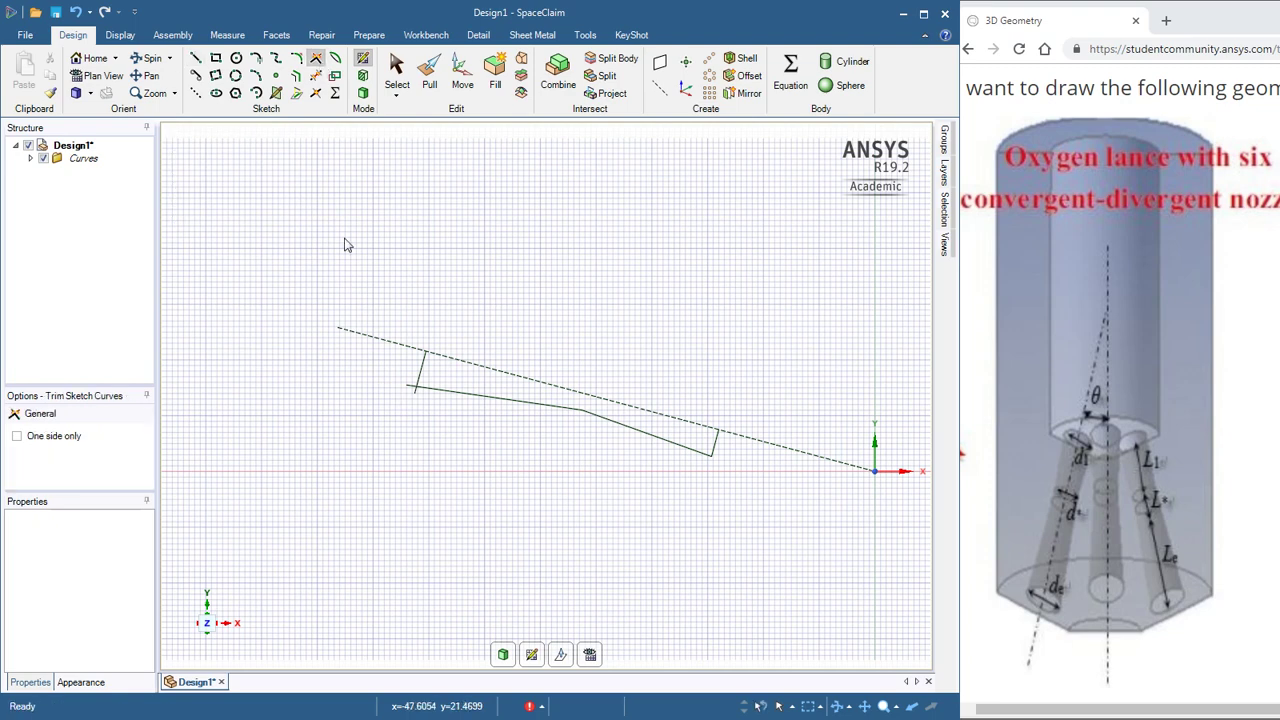
pyautogui.click(424, 393)
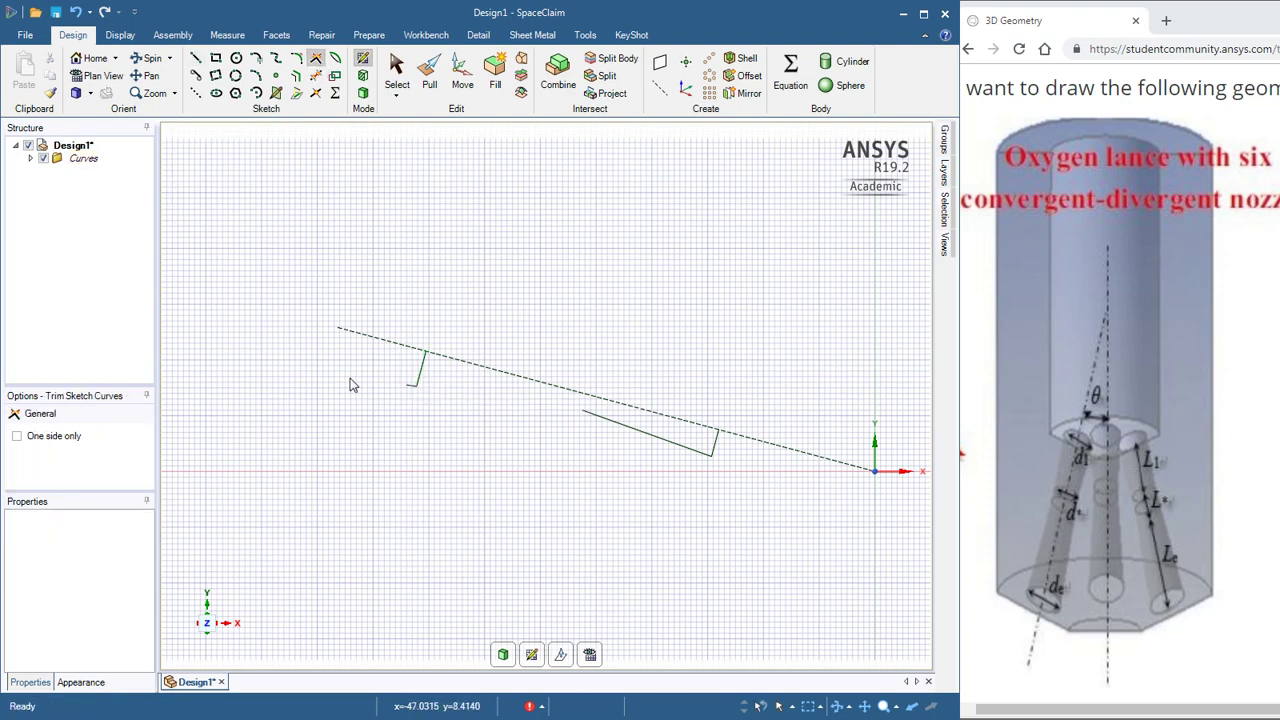
pyautogui.hotkey('ctrl', 'z')
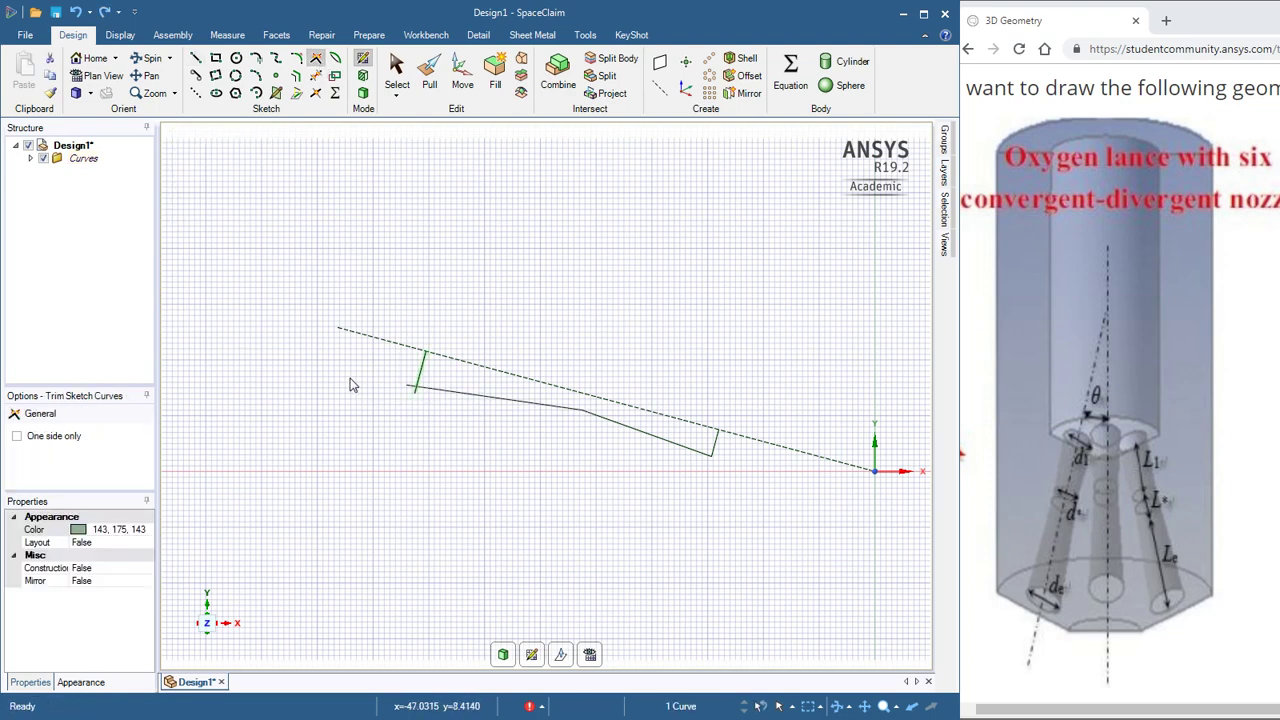
pyautogui.click(420, 372)
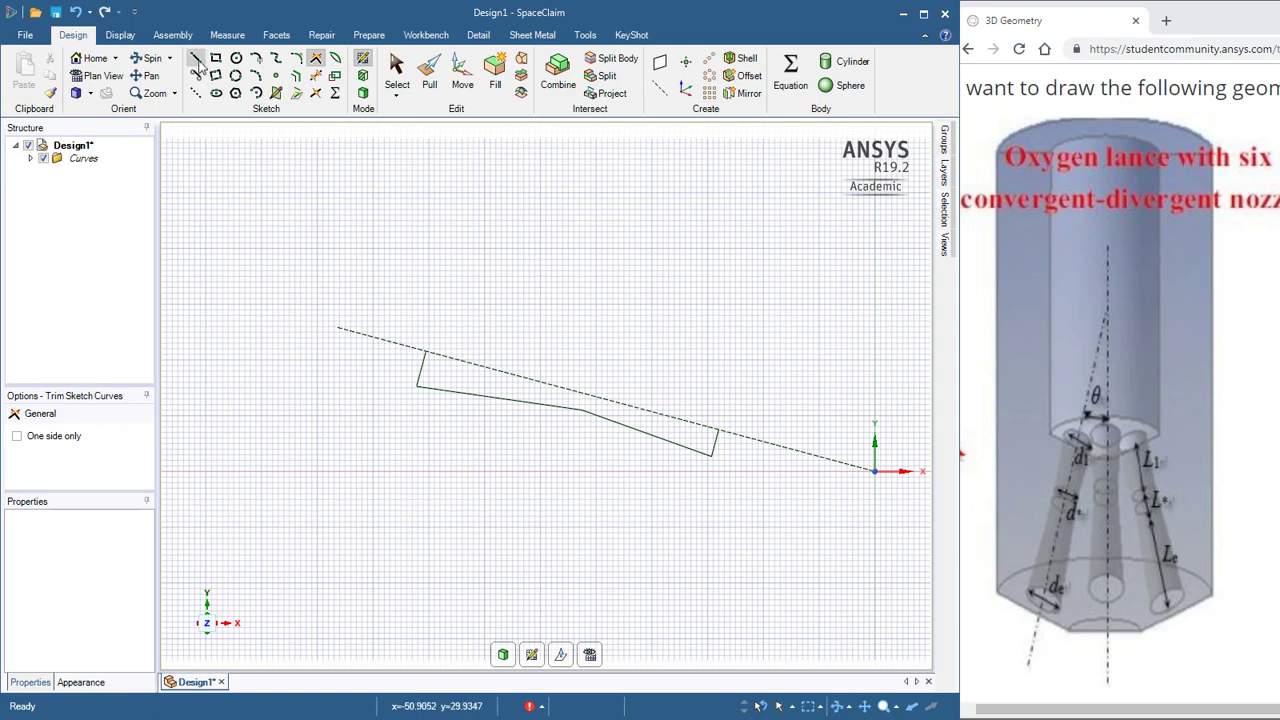
# - Draw a line along the dashed axis between the profile's two ends to close it
pyautogui.click(195, 57)
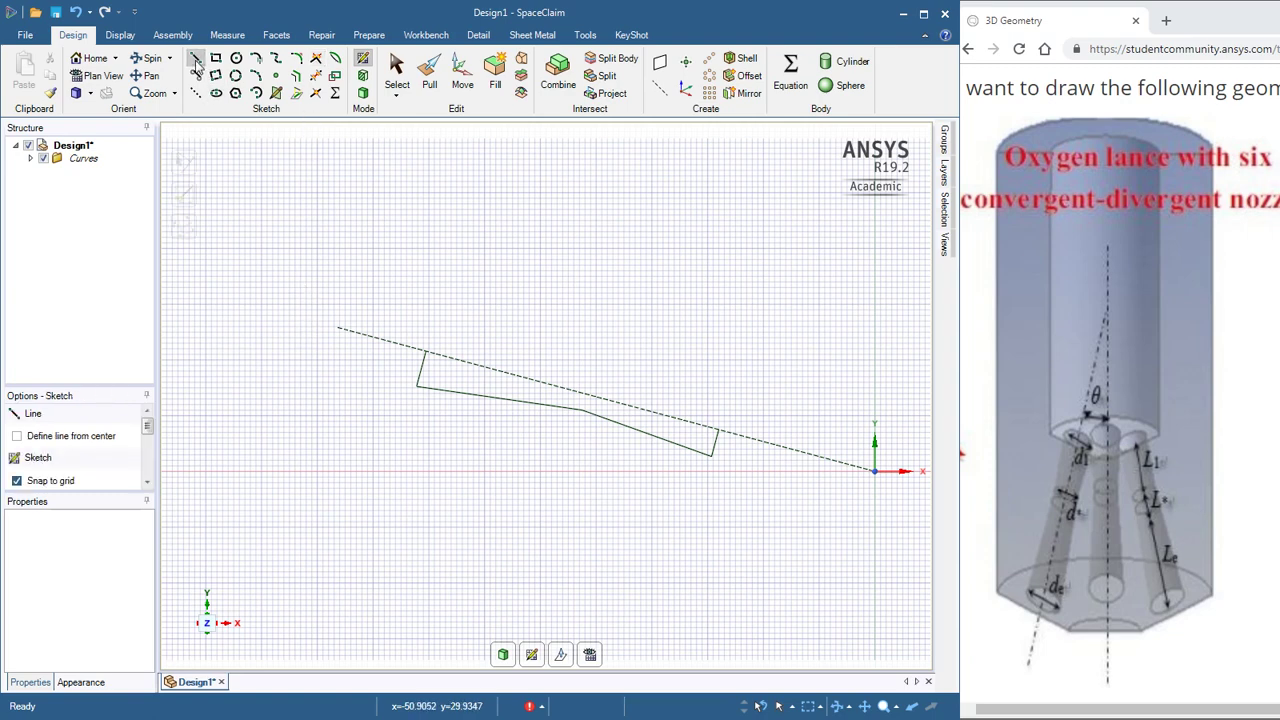
pyautogui.click(424, 353)
pyautogui.click(718, 431)
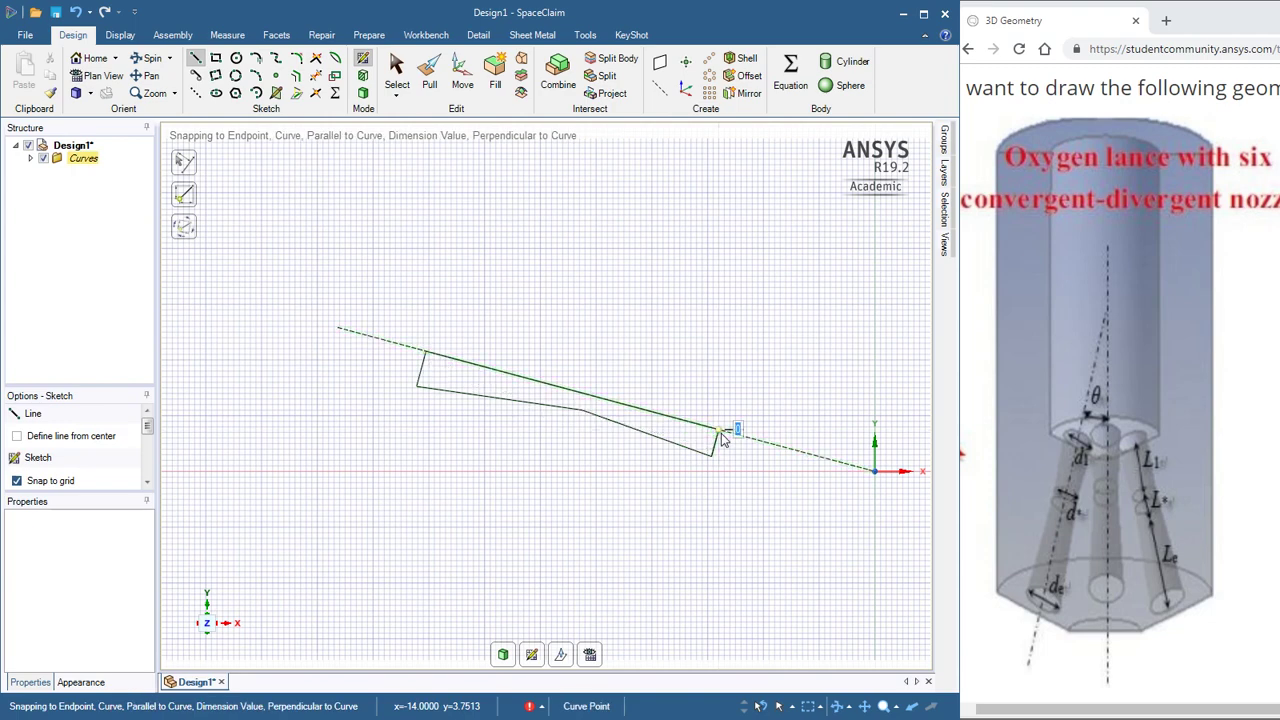
pyautogui.press('Escape')
pyautogui.press('Escape')
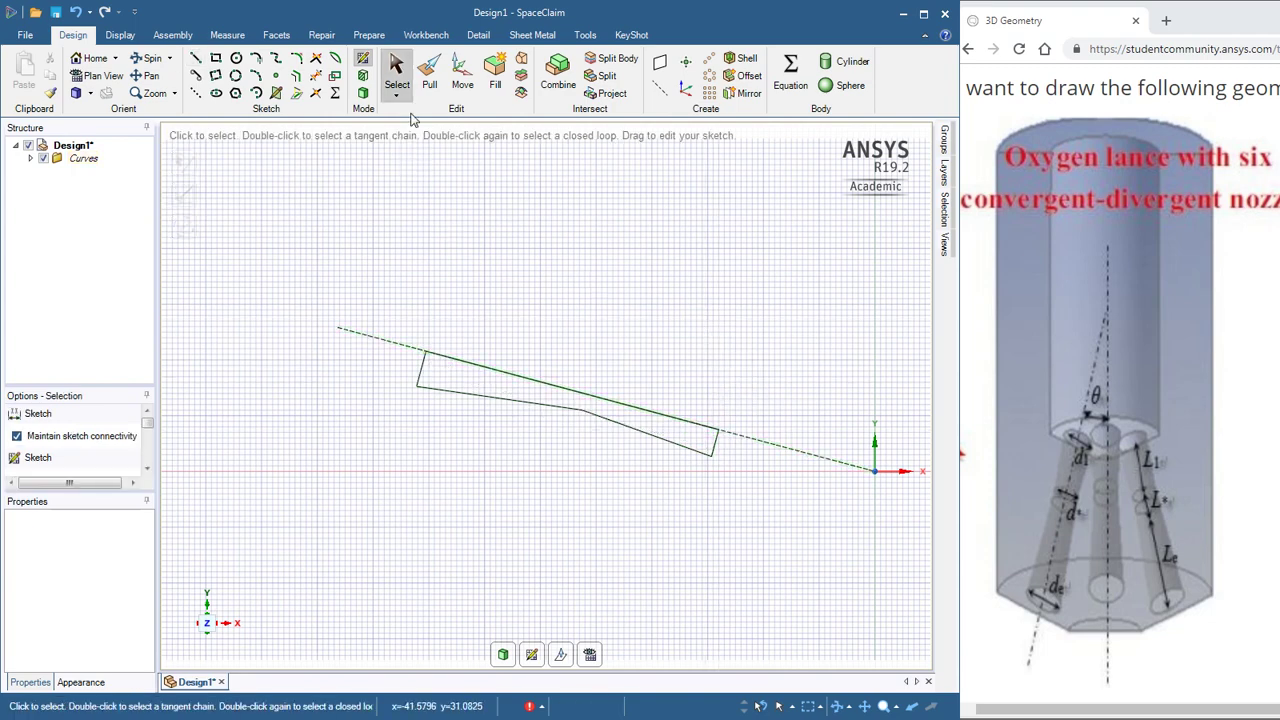
# - Revolve the profile face a full turn about the dashed centre line into a solid
pyautogui.click(429, 80)
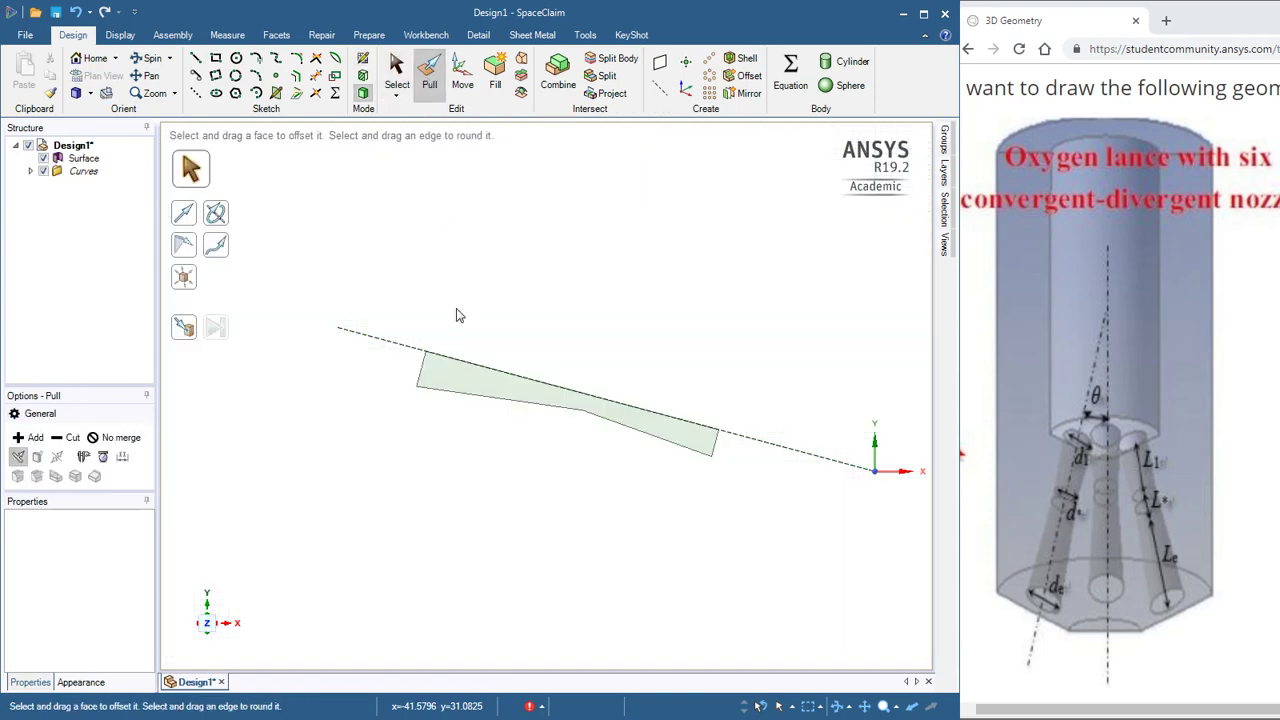
pyautogui.click(440, 358)
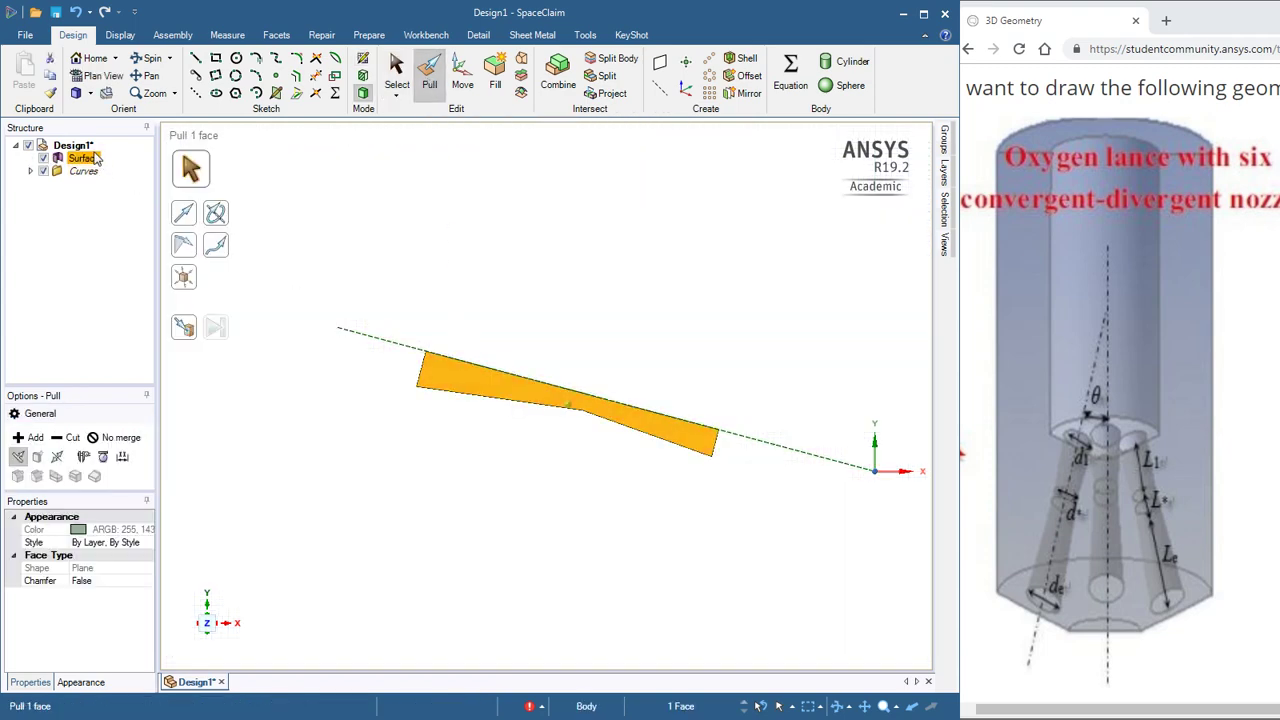
pyautogui.click(220, 216)
pyautogui.click(387, 342)
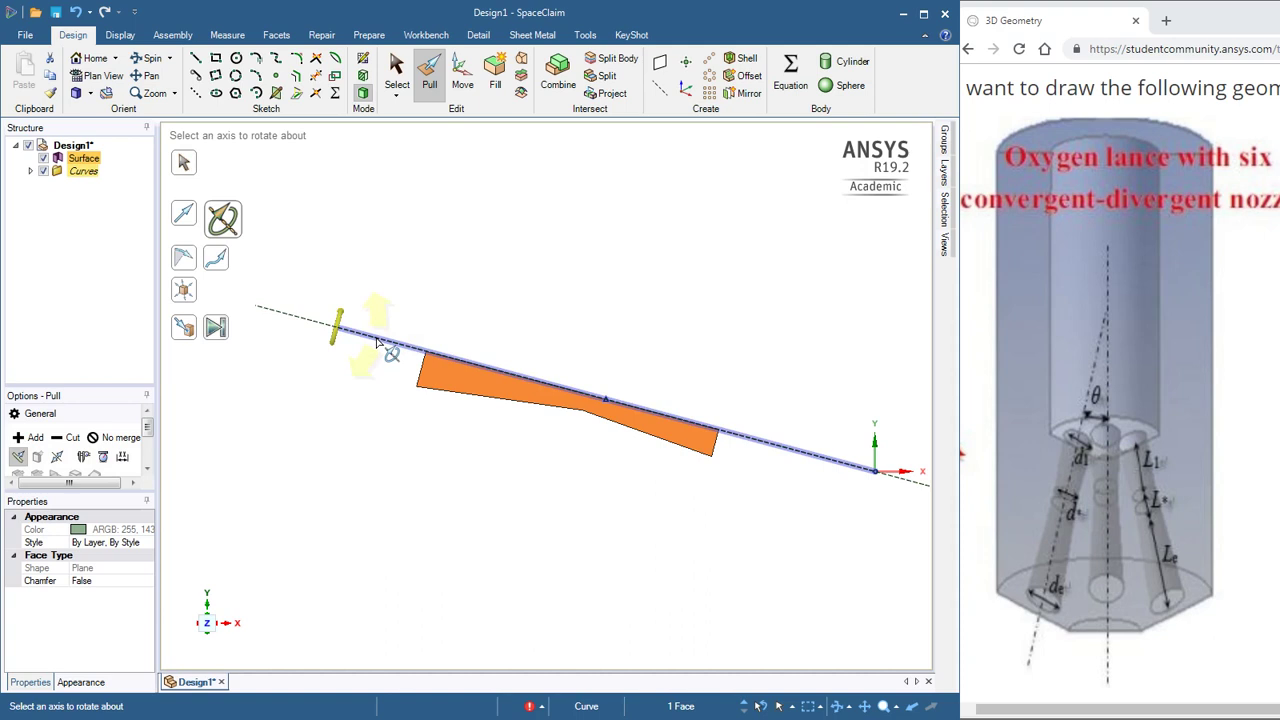
pyautogui.click(217, 330)
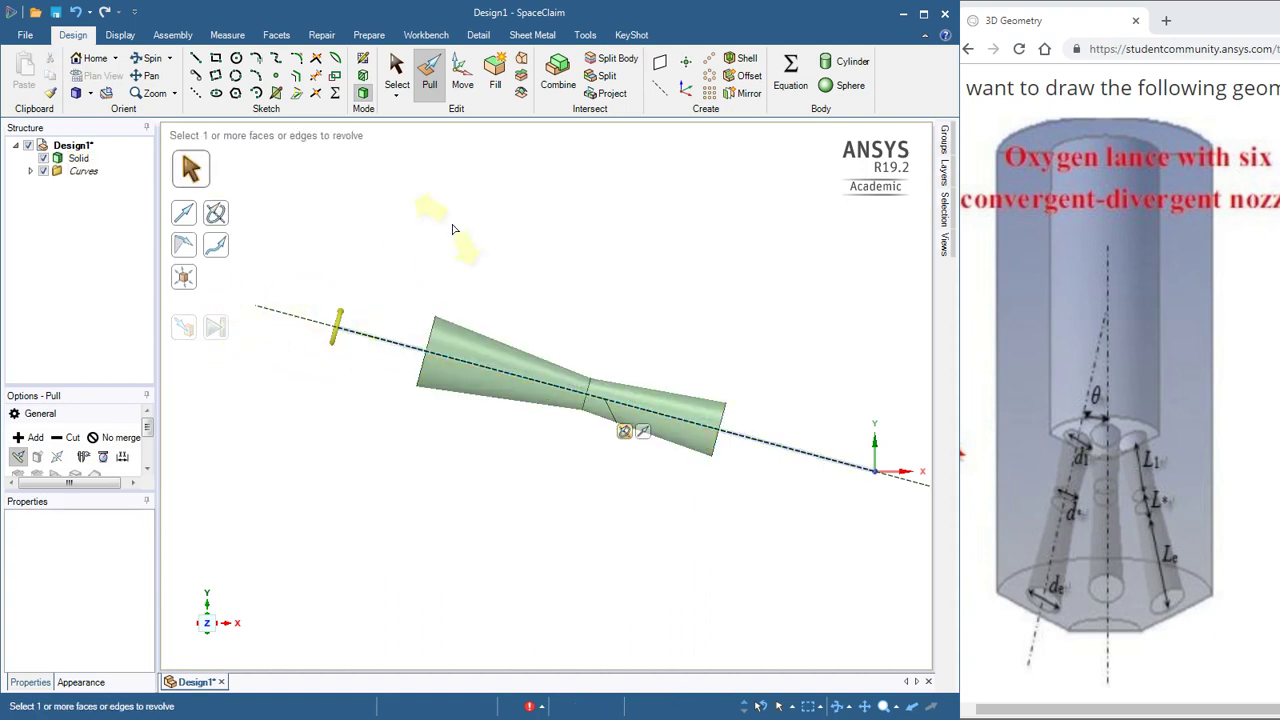
pyautogui.click(395, 68)
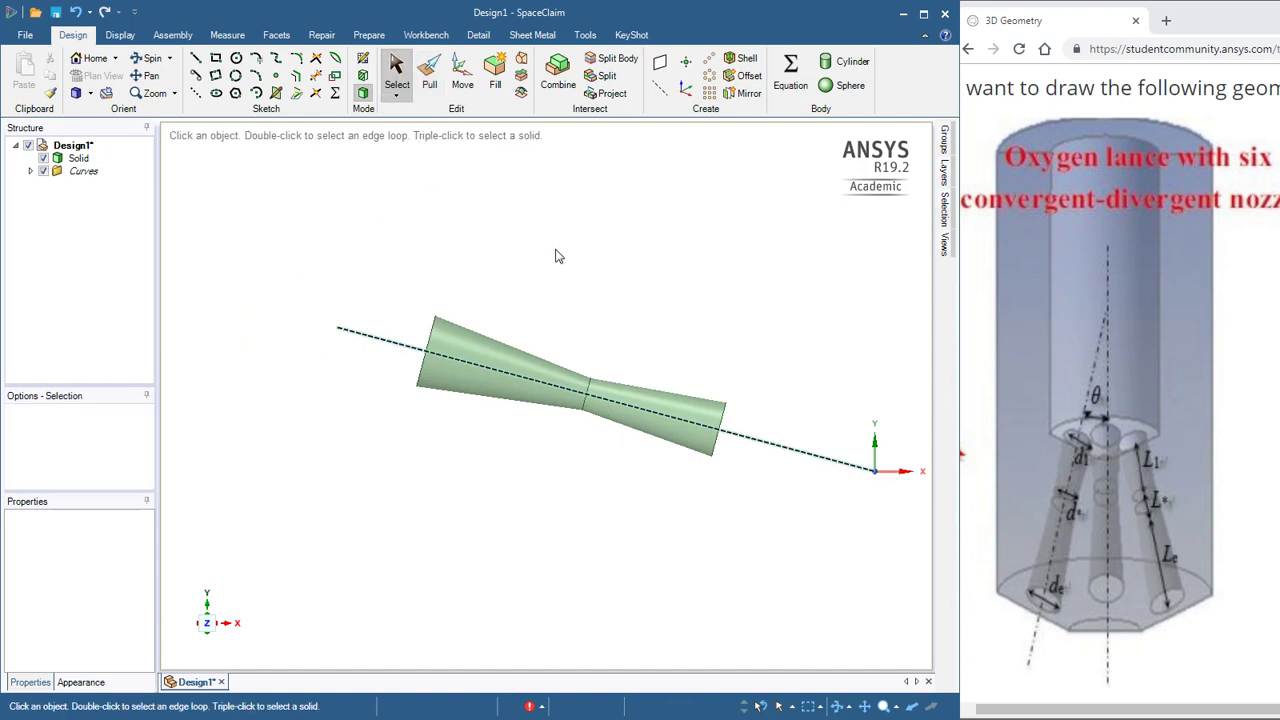
# - Select the whole nozzle solid and move the rotation pivot onto the centre line's end point
pyautogui.click(466, 72)
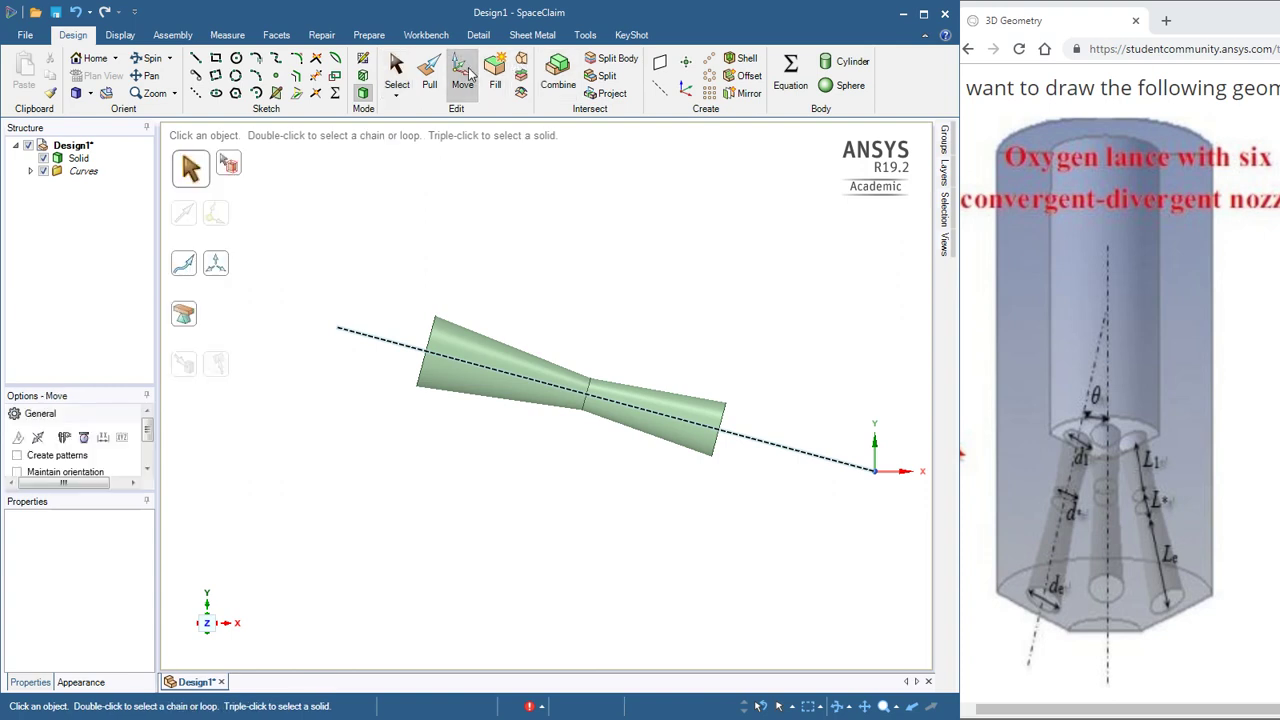
pyautogui.tripleClick(466, 346)
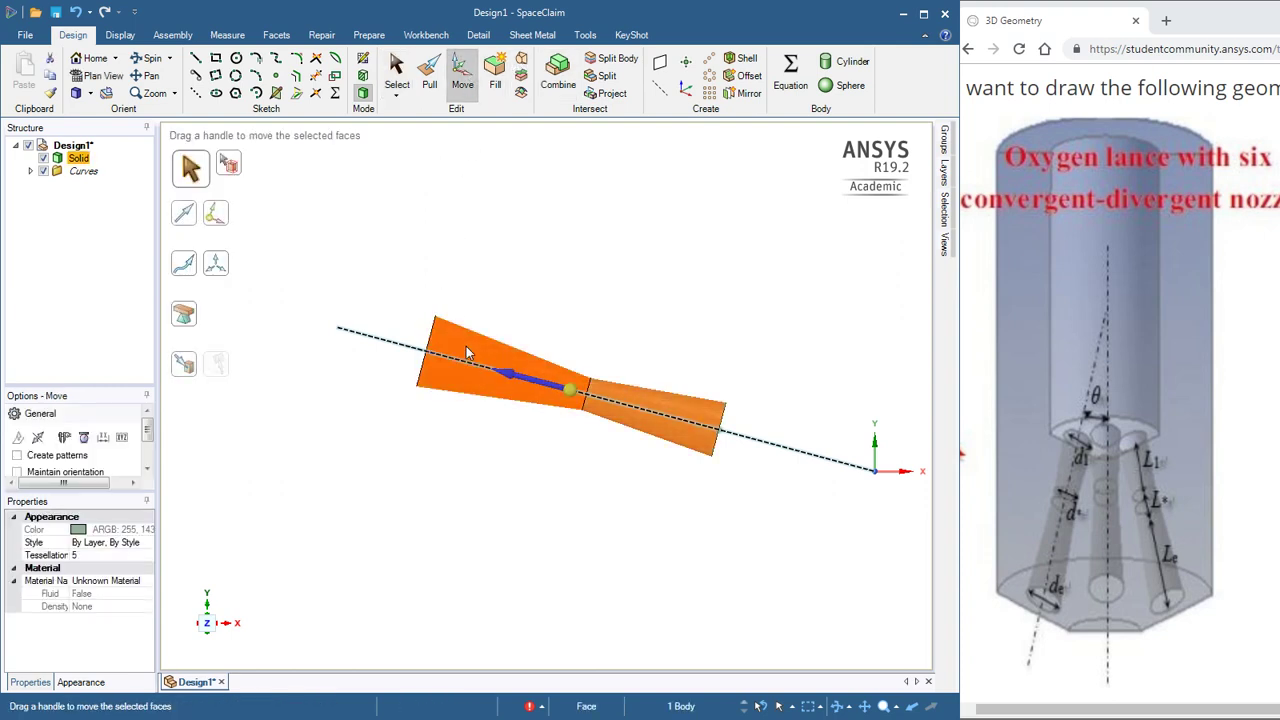
pyautogui.press('Left')
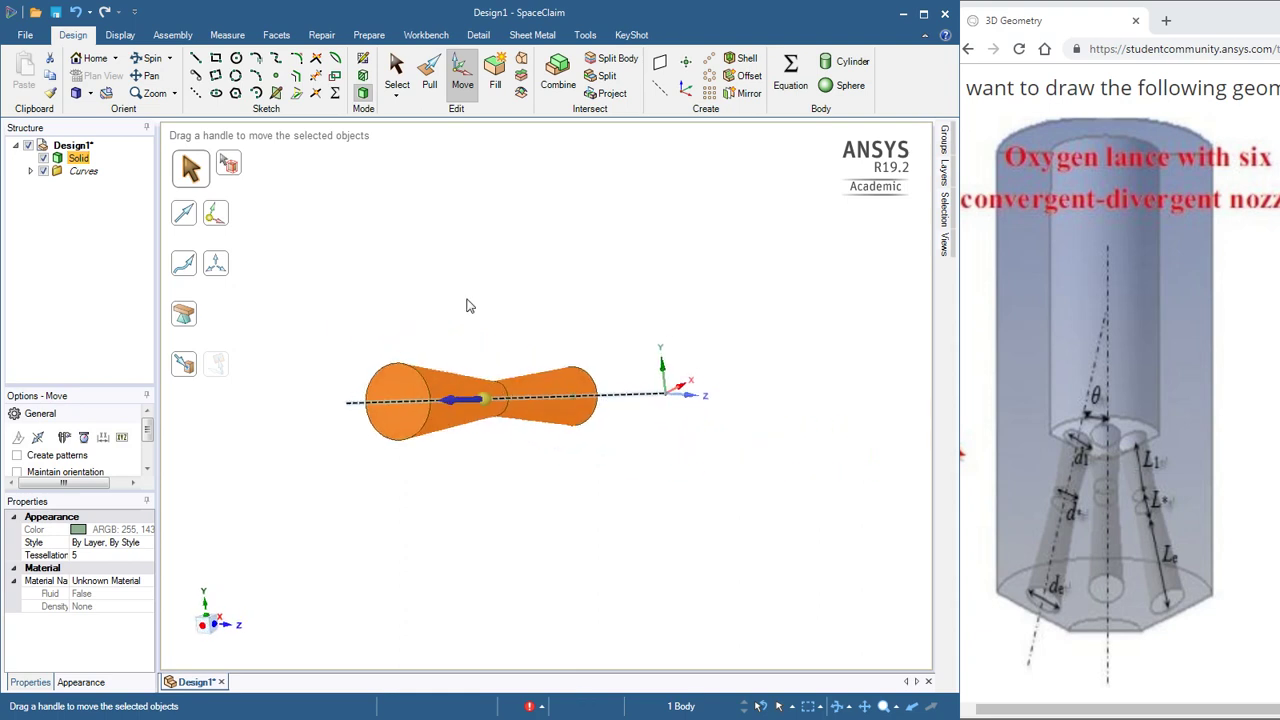
pyautogui.click(467, 304)
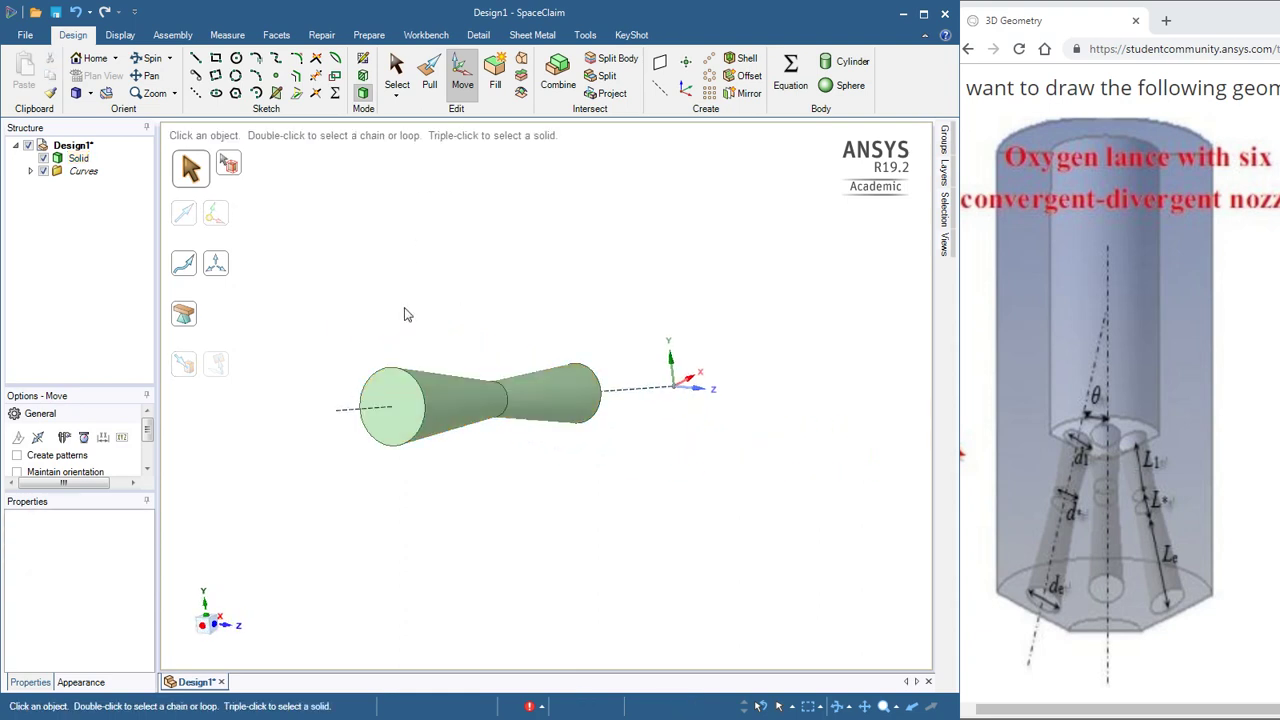
pyautogui.click(440, 383)
pyautogui.tripleClick(439, 380)
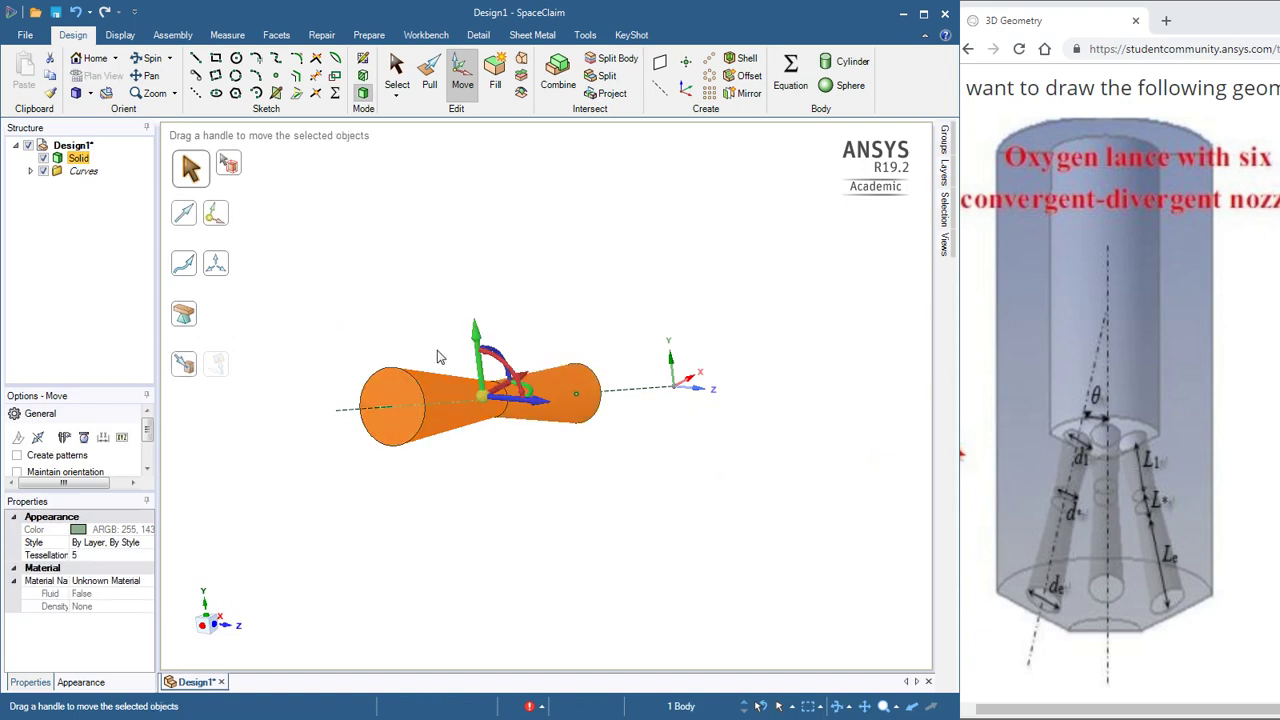
pyautogui.moveTo(483, 398); pyautogui.dragTo(655, 387)
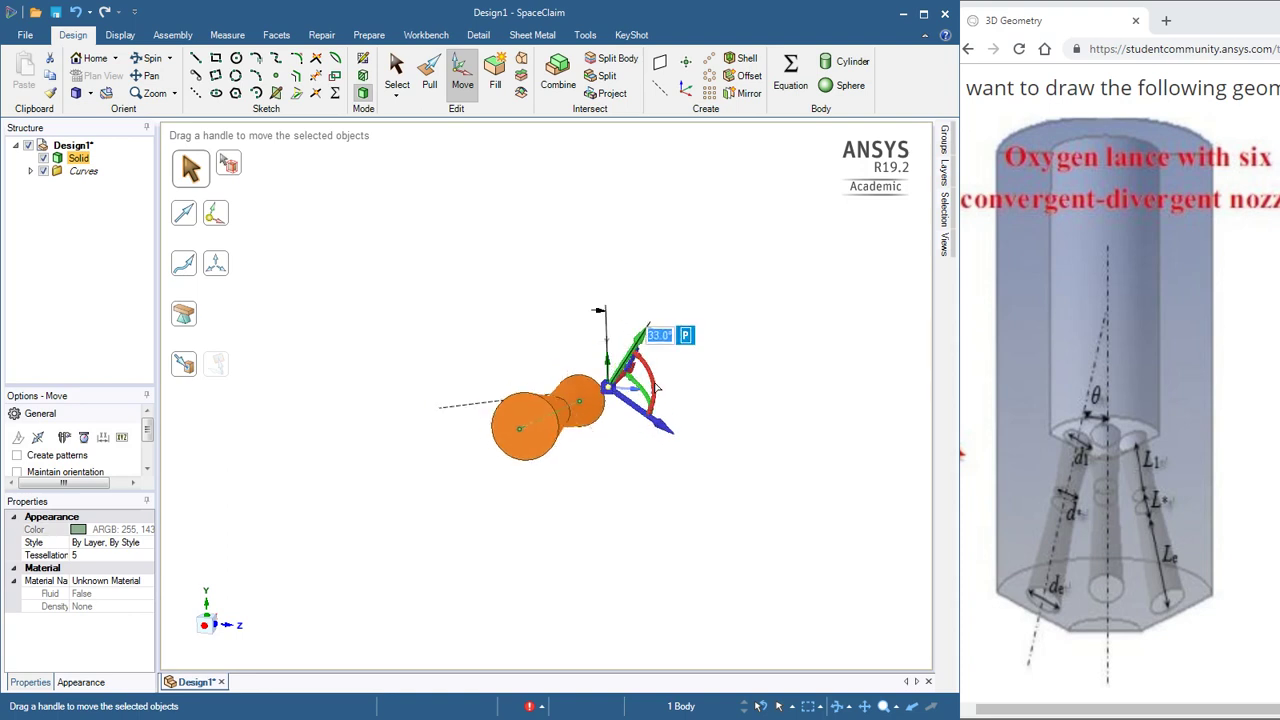
pyautogui.hotkey('ctrl', 'z')
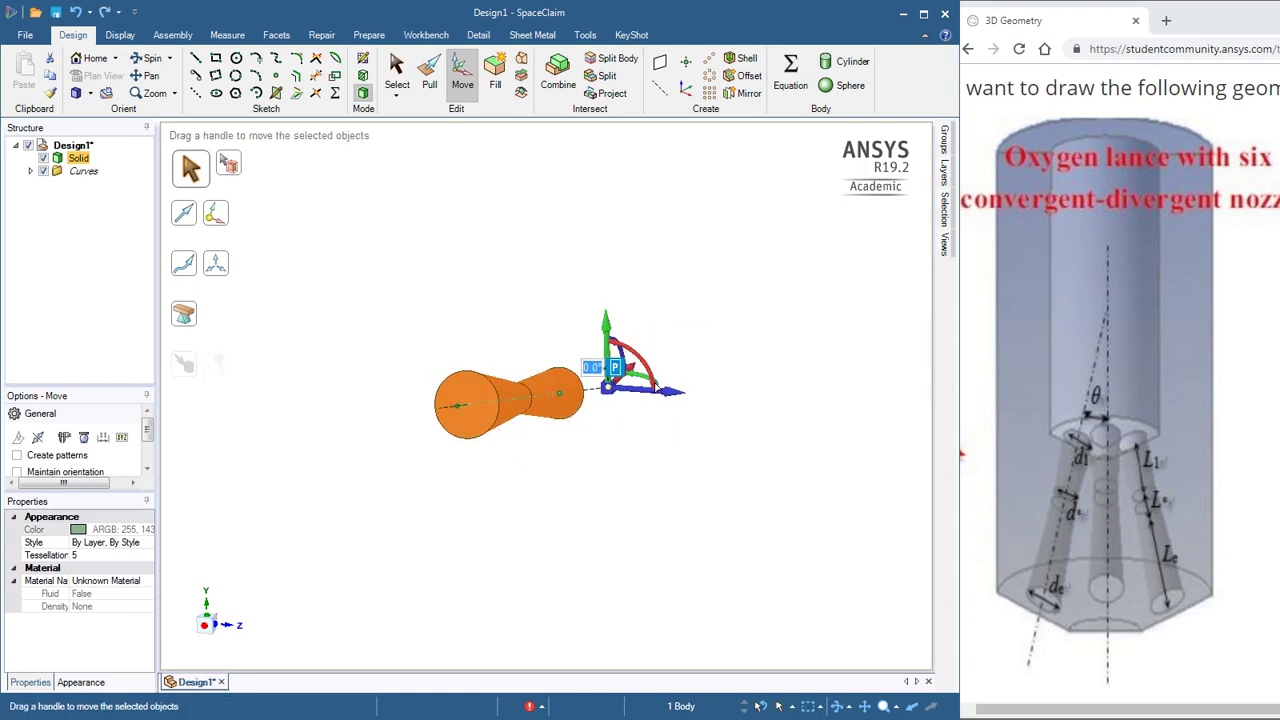
# - Rotate a copy of the nozzle 60° about the pivot, then rotate a second copy
pyautogui.press('ctrl')
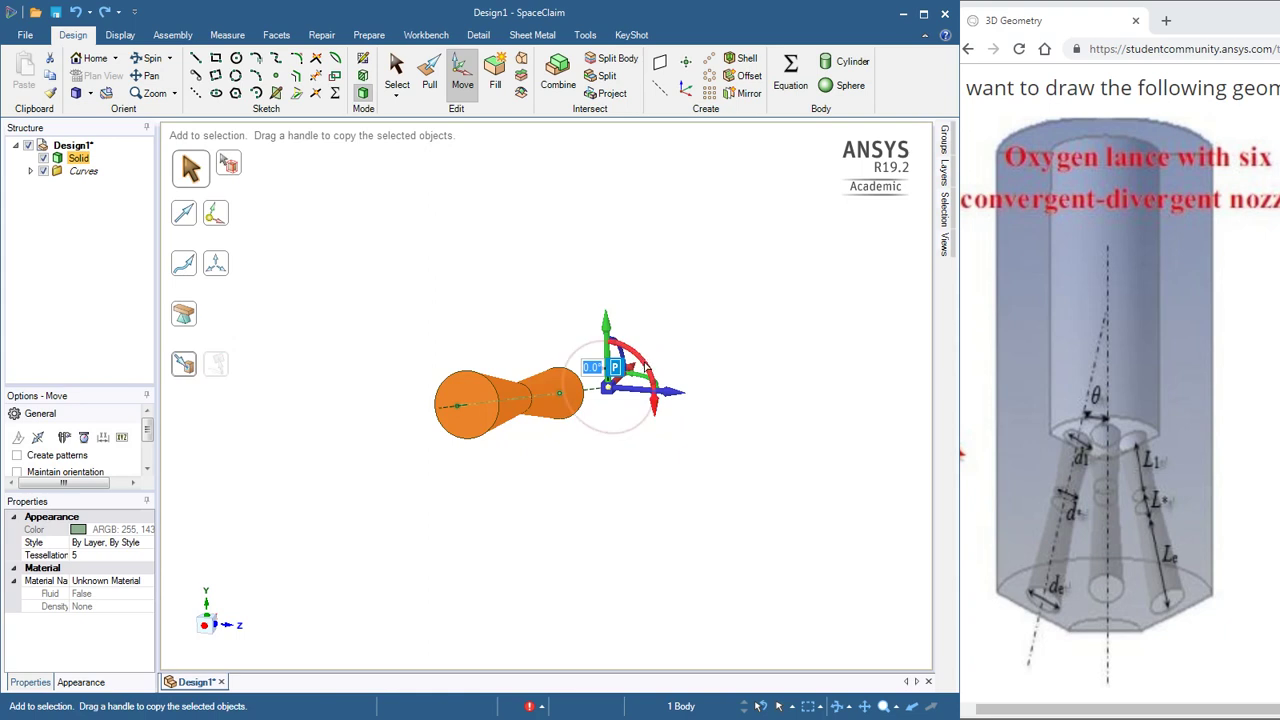
pyautogui.keyDown('ctrl'); pyautogui.moveTo(646, 368); pyautogui.dragTo(654, 406); pyautogui.keyUp('ctrl')
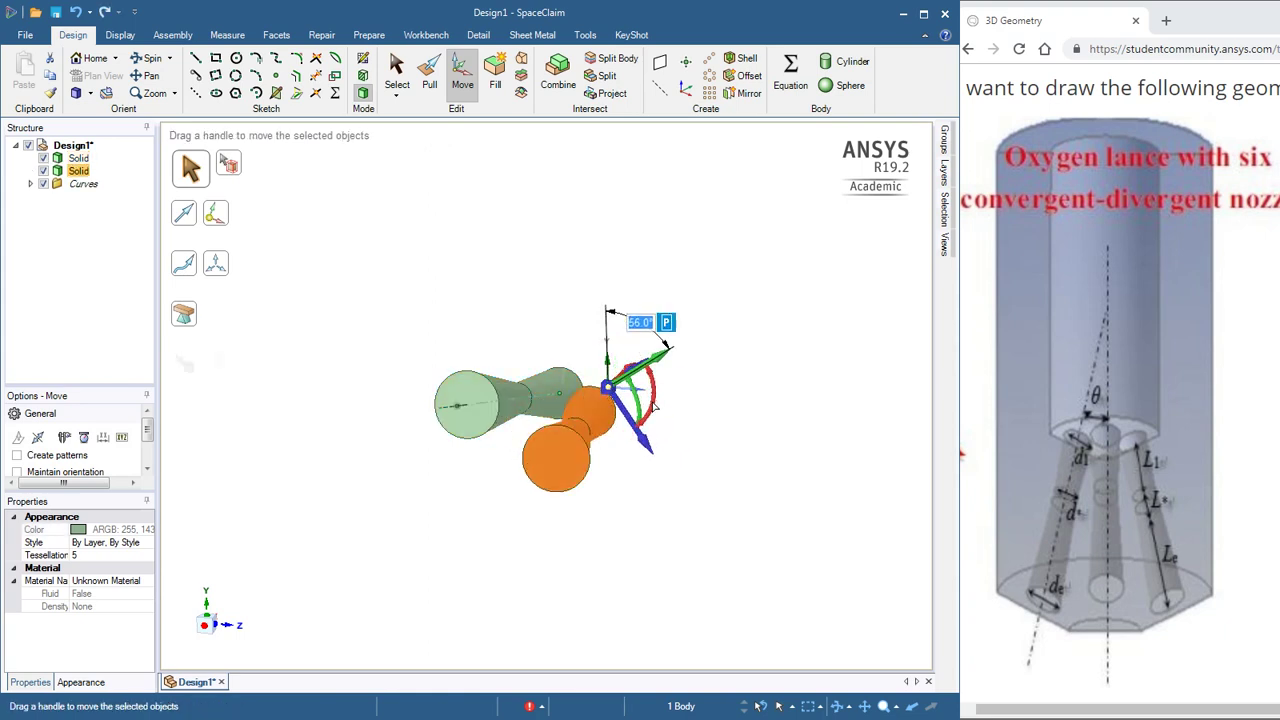
pyautogui.write('60')
pyautogui.press('Return')
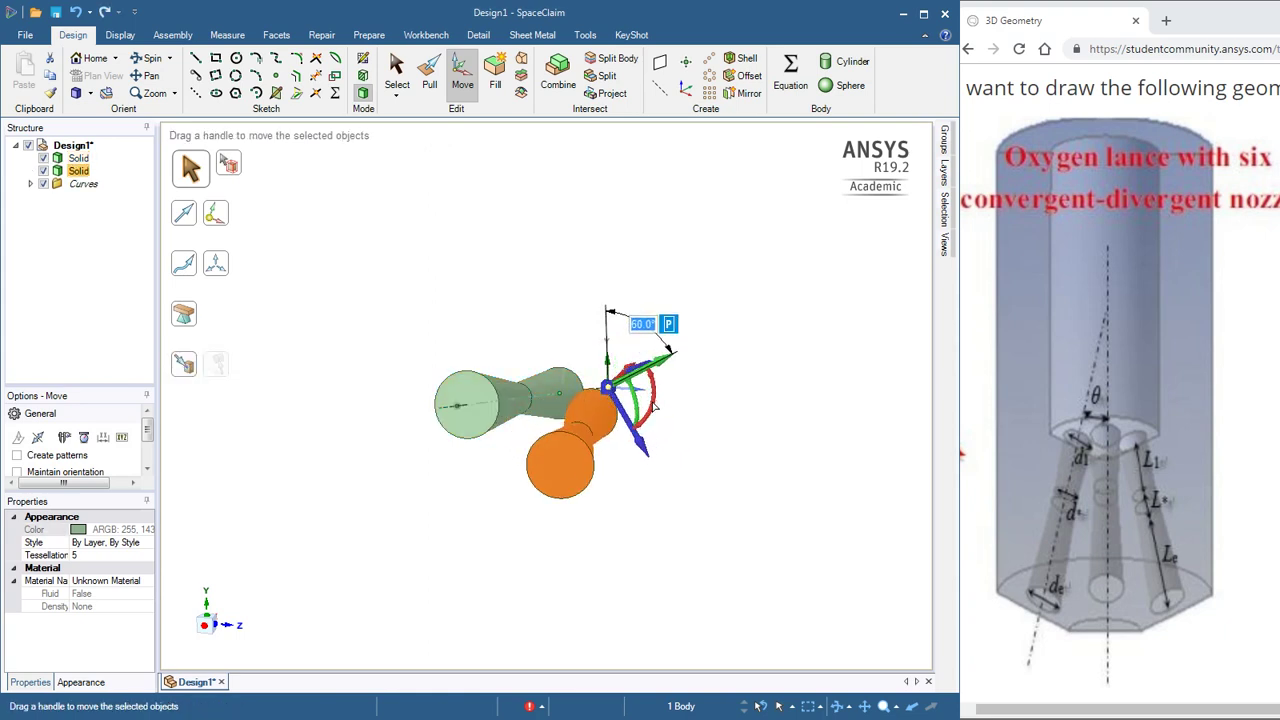
pyautogui.press('ctrl')
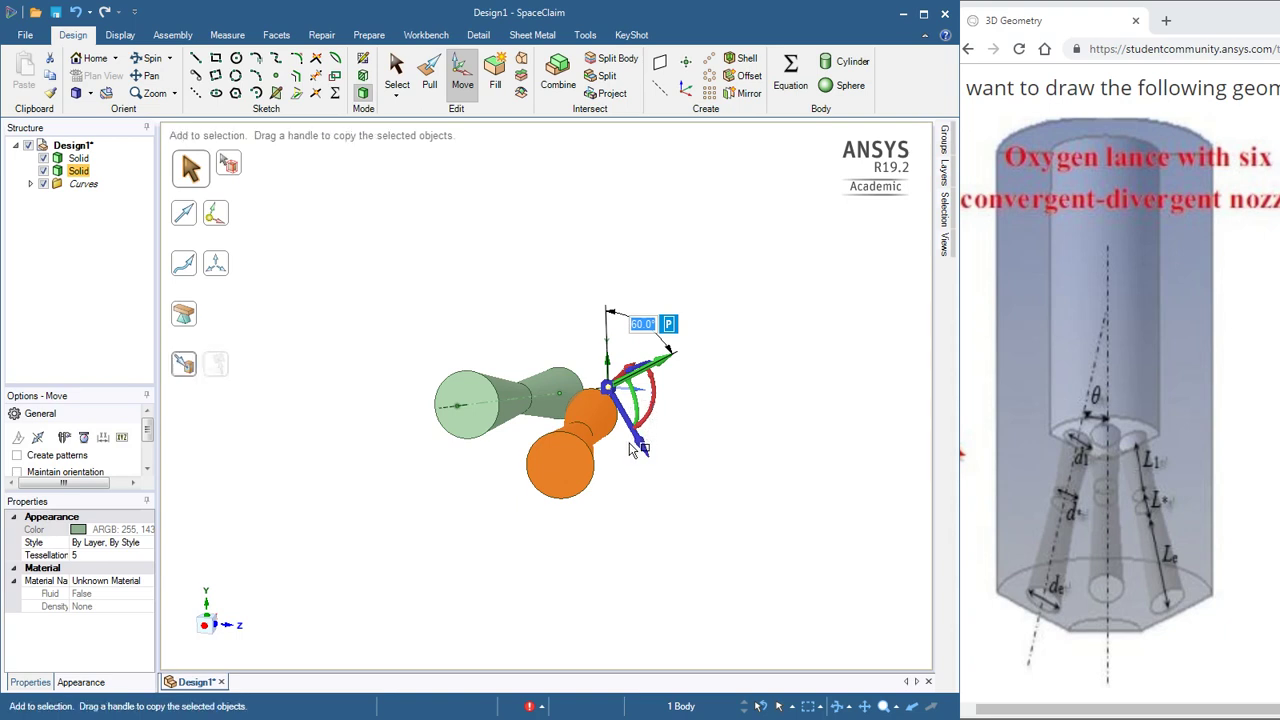
pyautogui.keyDown('ctrl'); pyautogui.moveTo(658, 410); pyautogui.dragTo(622, 432); pyautogui.keyUp('ctrl')
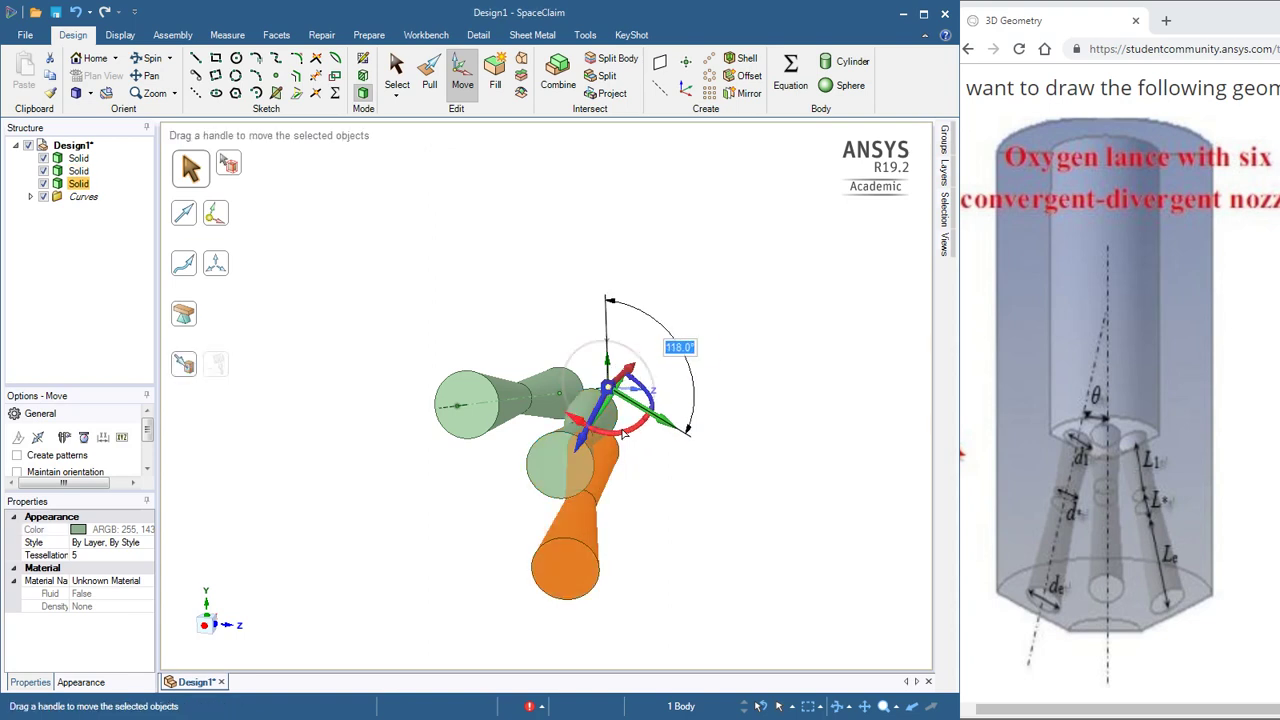
# - Select the three nozzles, anchor the Move handle on the centre line, and turn to a near-front view
pyautogui.click(372, 320)
pyautogui.moveTo(371, 319); pyautogui.dragTo(662, 630)
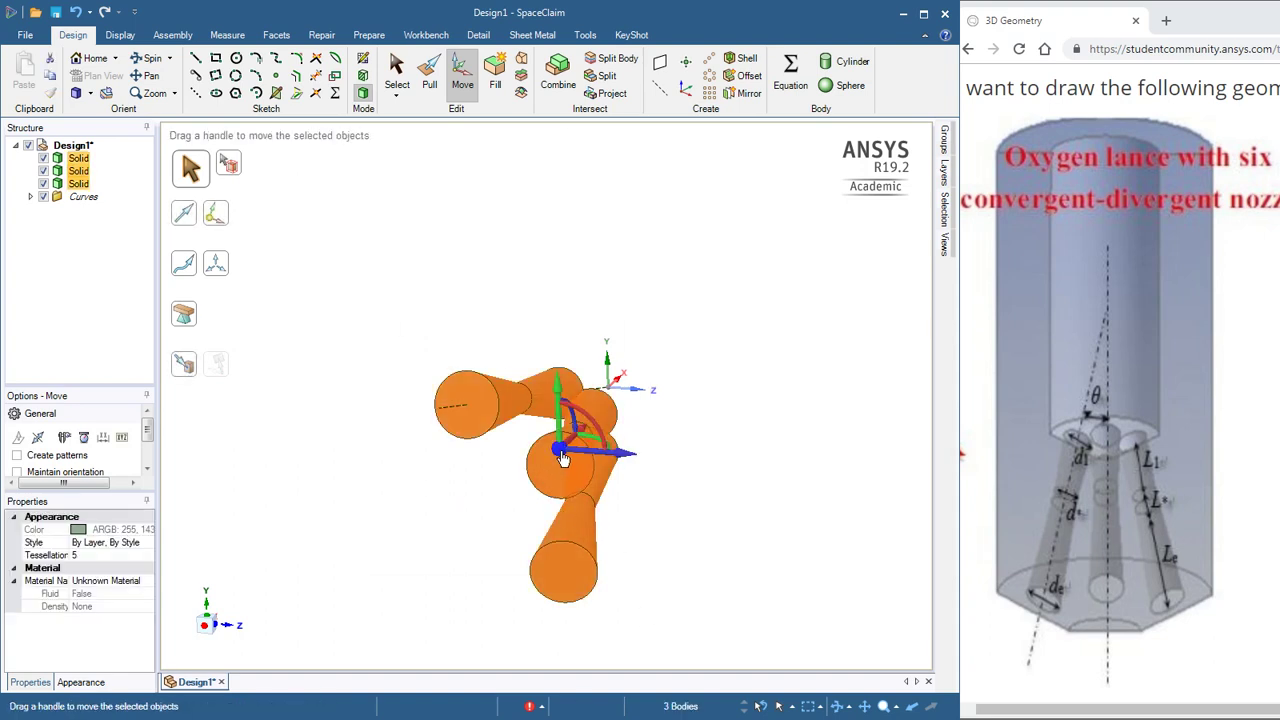
pyautogui.click(614, 388)
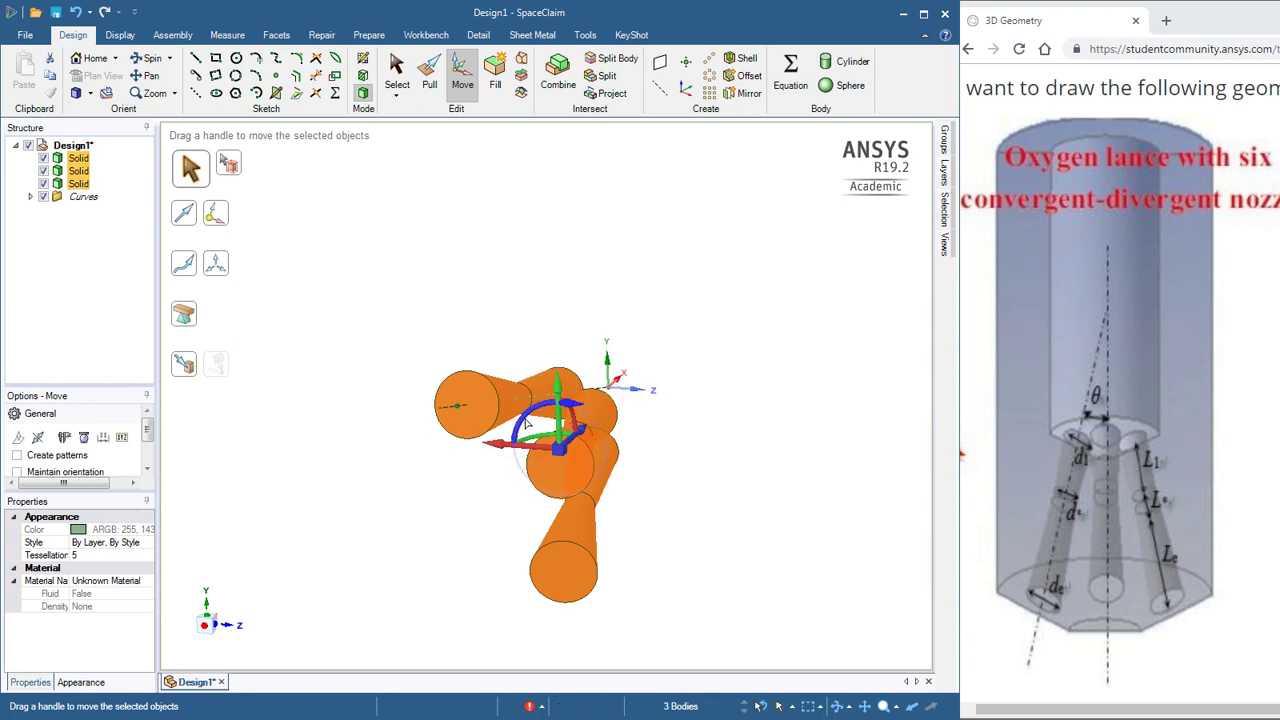
pyautogui.moveTo(560, 455); pyautogui.dragTo(607, 390)
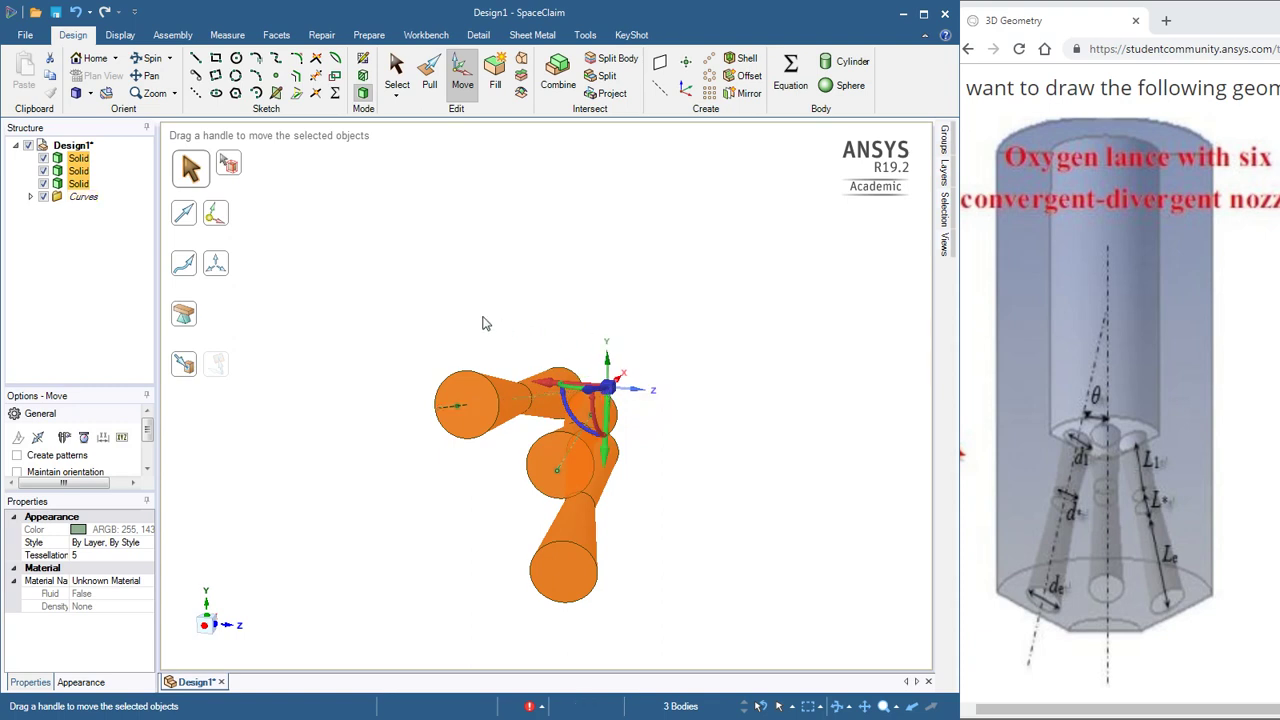
pyautogui.press('h')
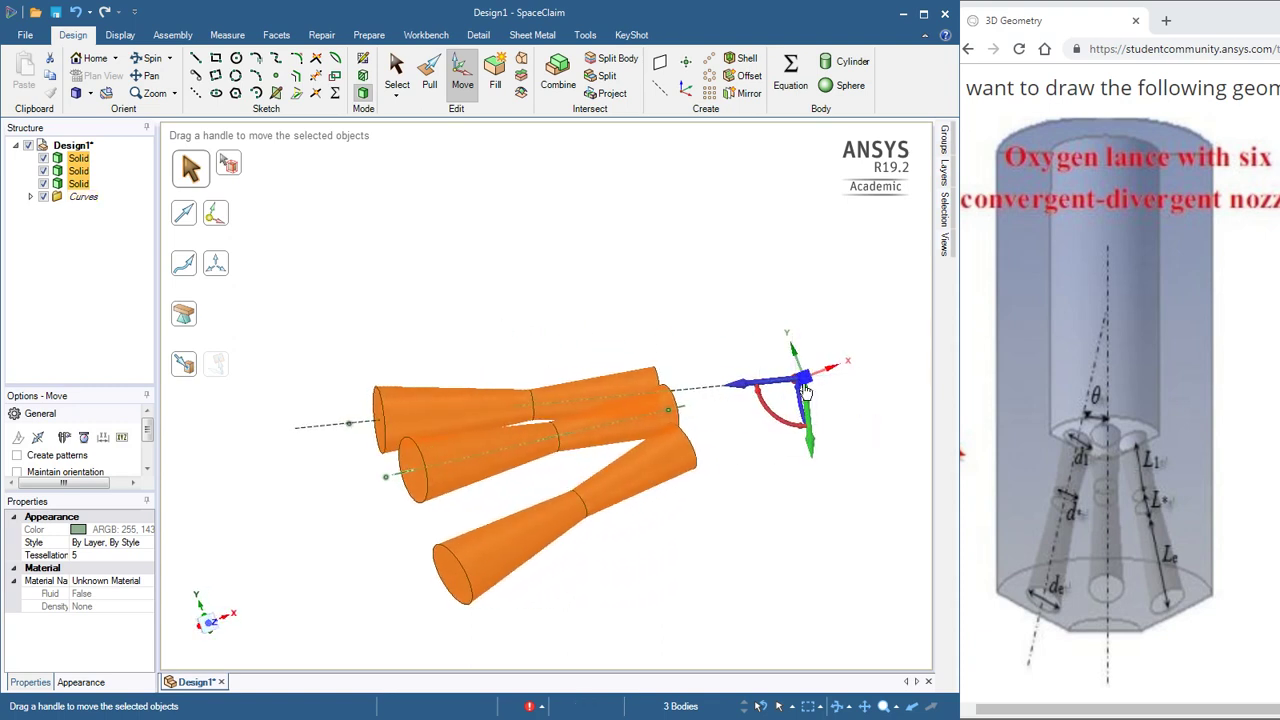
pyautogui.click(503, 223)
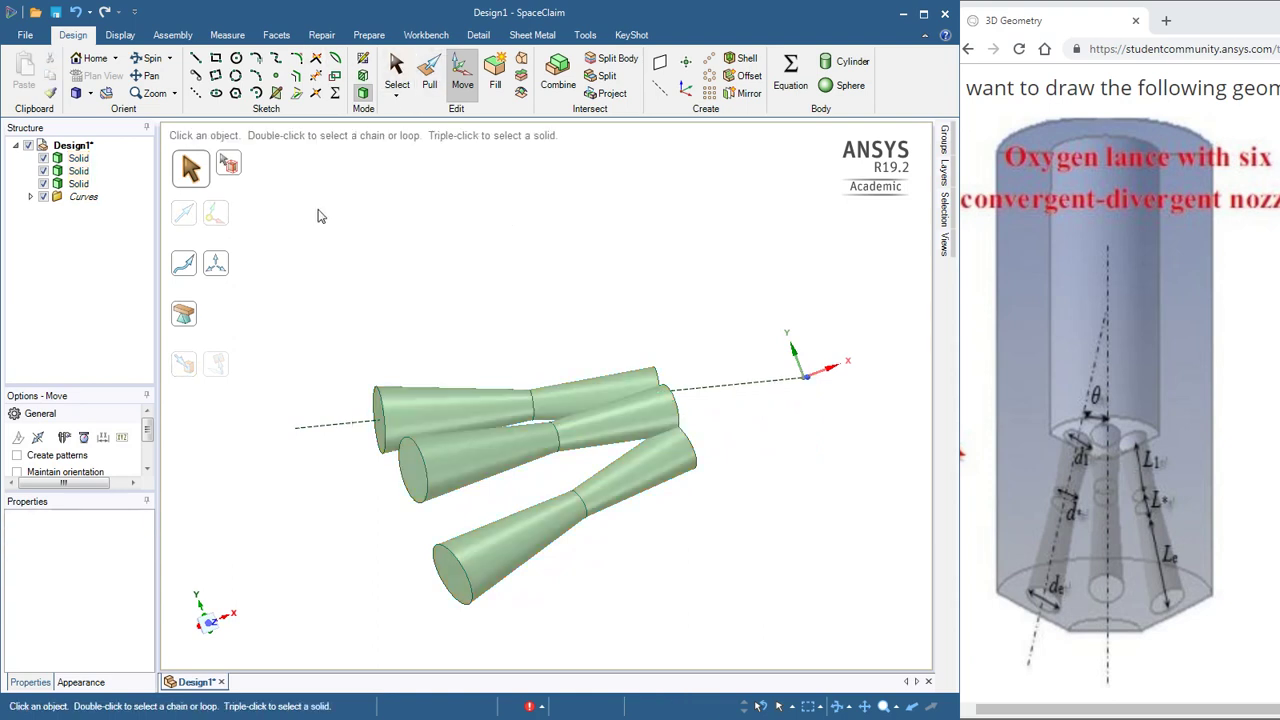
# - Rotate a copy of the three selected nozzles 180° about the centre line end point
pyautogui.moveTo(323, 320); pyautogui.dragTo(757, 645)
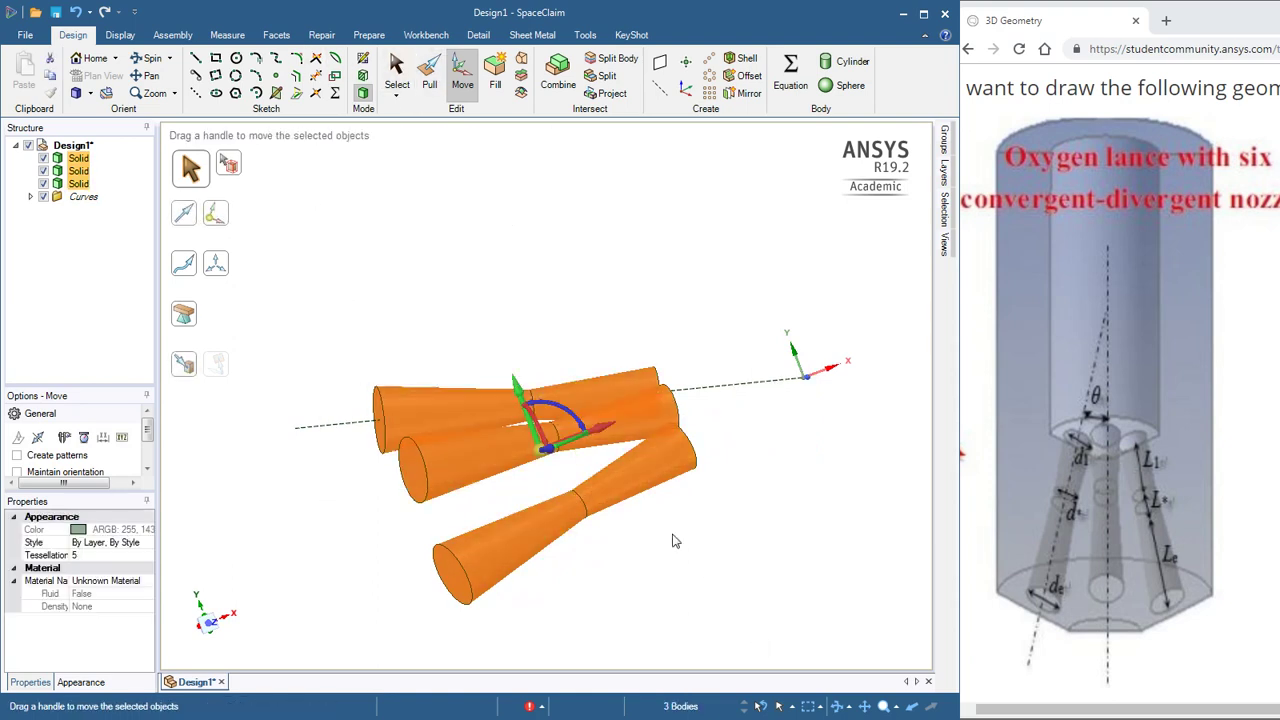
pyautogui.moveTo(540, 452); pyautogui.dragTo(805, 380)
pyautogui.moveTo(737, 326); pyautogui.dragTo(605, 360, button='middle')
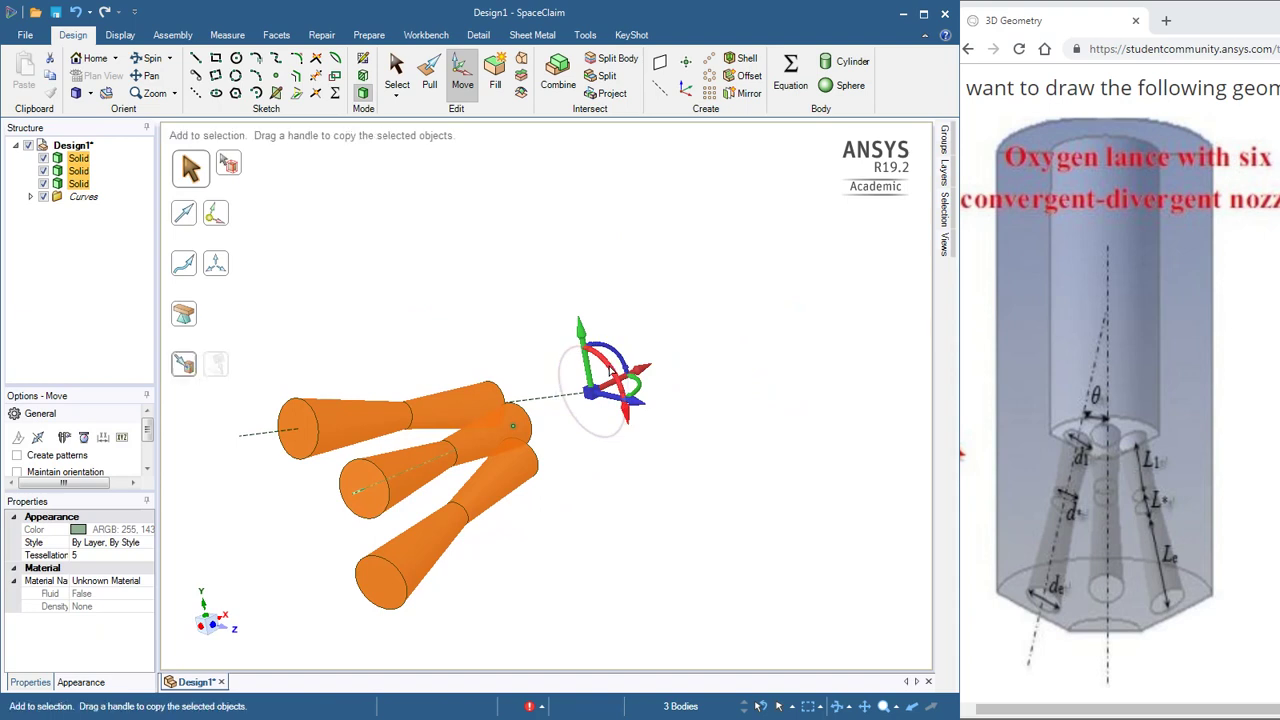
pyautogui.keyDown('ctrl'); pyautogui.moveTo(610, 370); pyautogui.dragTo(588, 460); pyautogui.keyUp('ctrl')
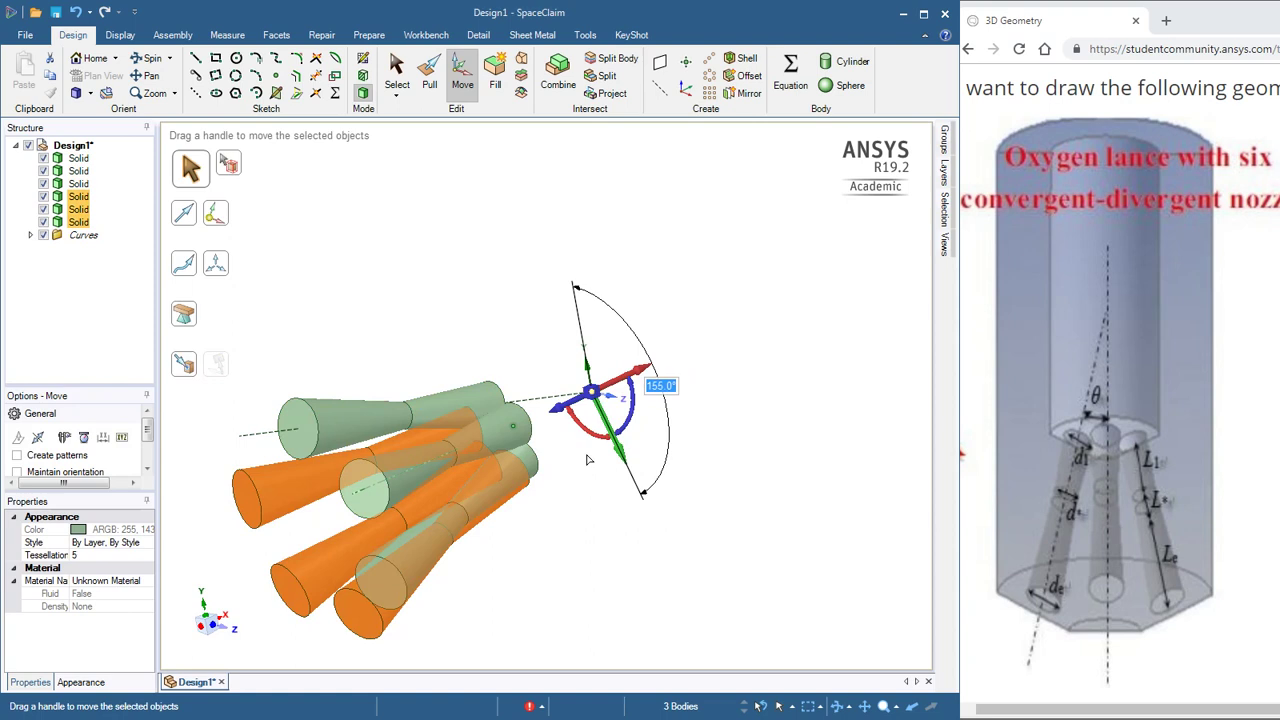
pyautogui.write('180')
pyautogui.press('Return')
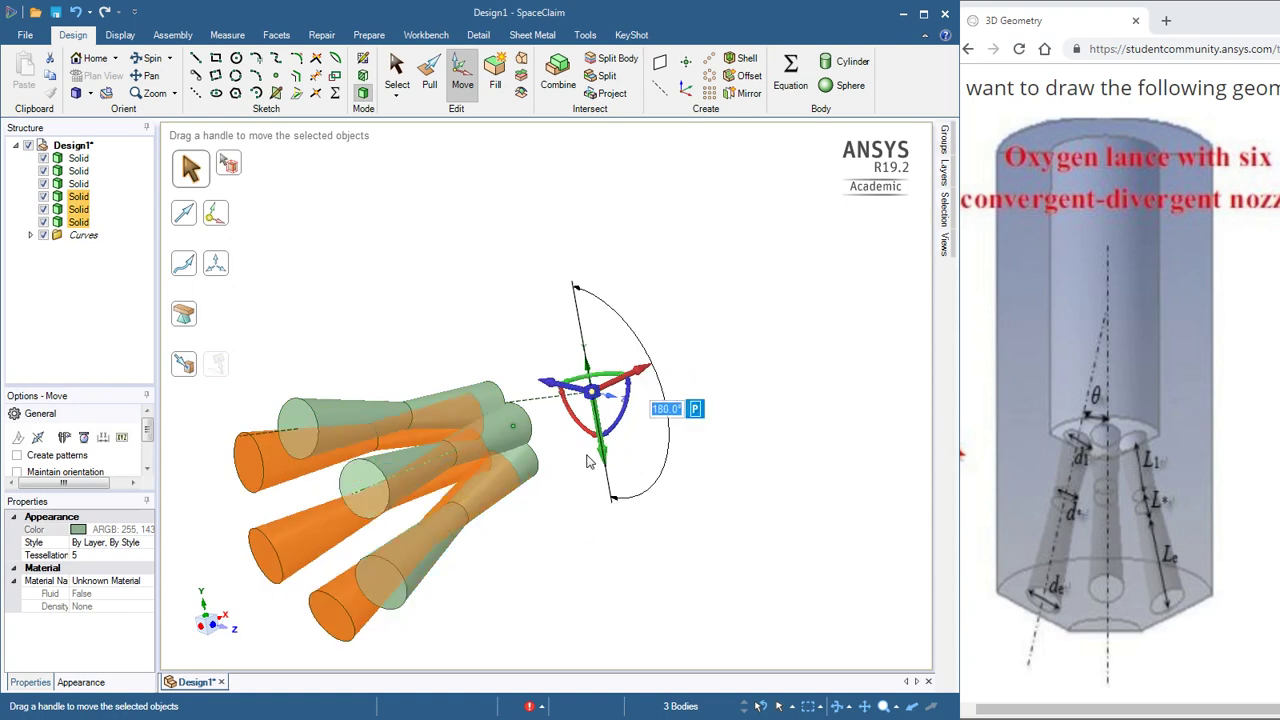
pyautogui.click(396, 70)
# - Orbit the six nozzle solids through side, front and oblique views, then clear the selection
pyautogui.press('v')
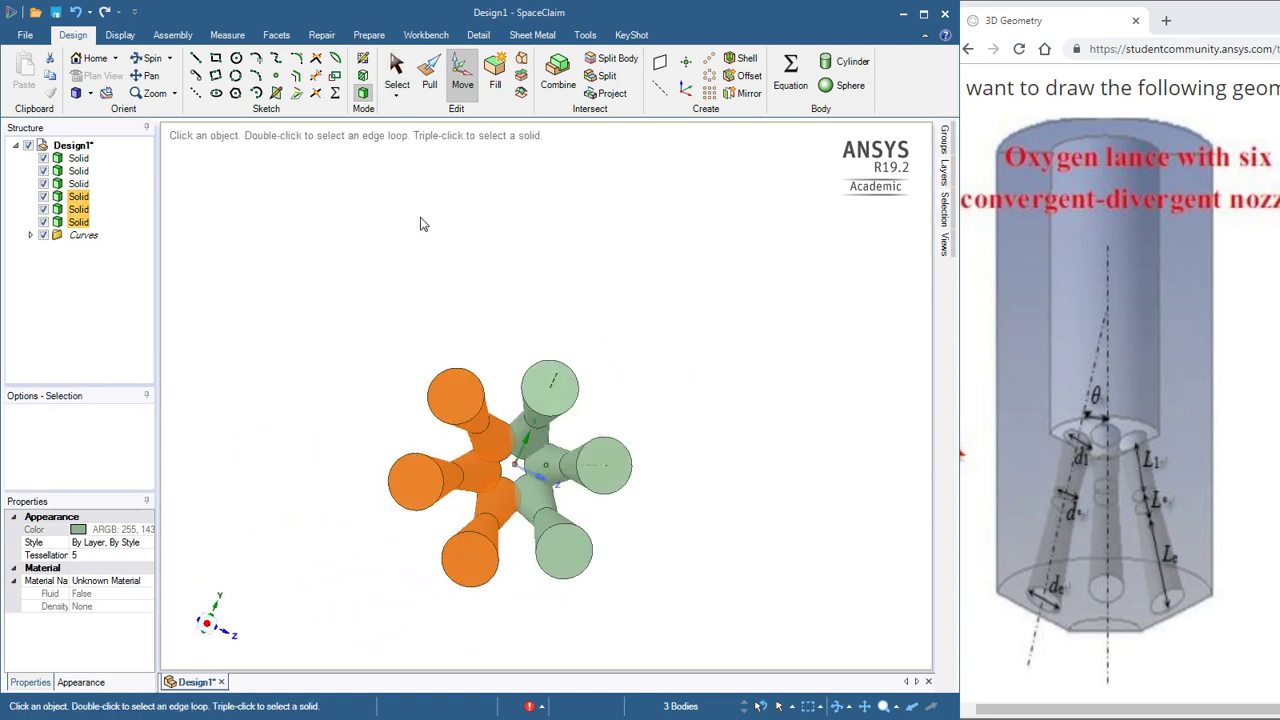
pyautogui.press('h')
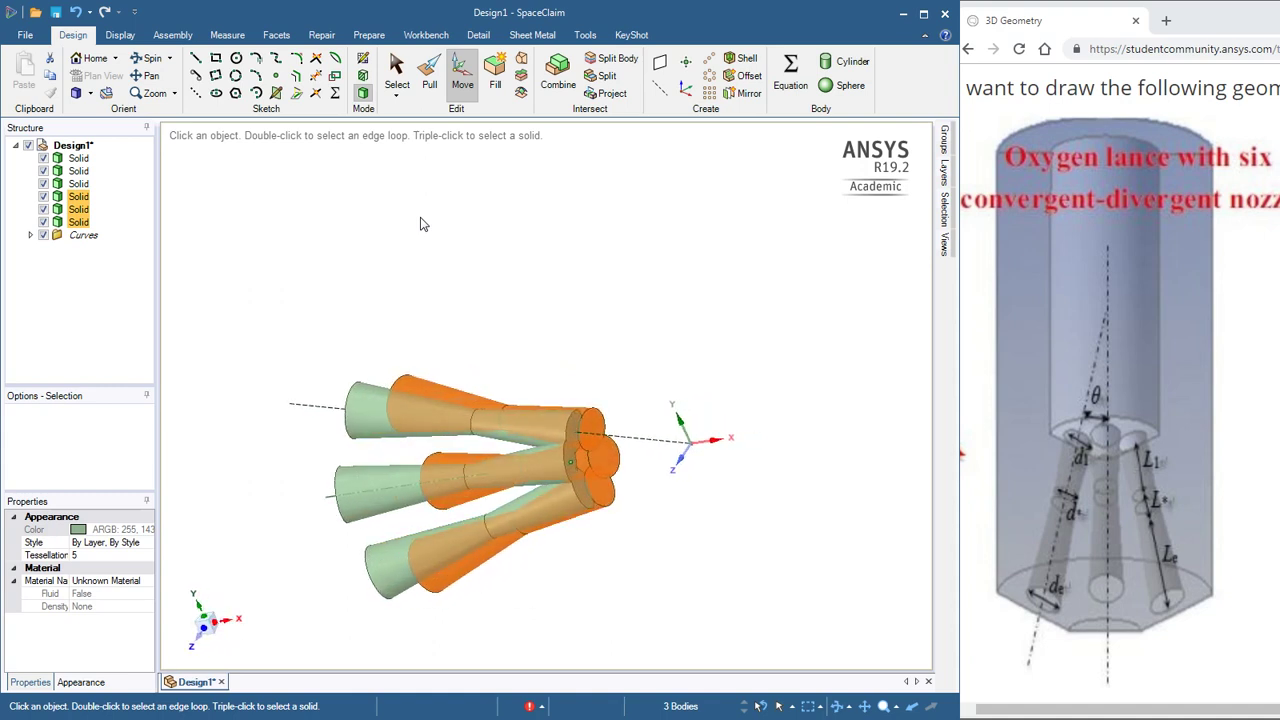
pyautogui.press('v')
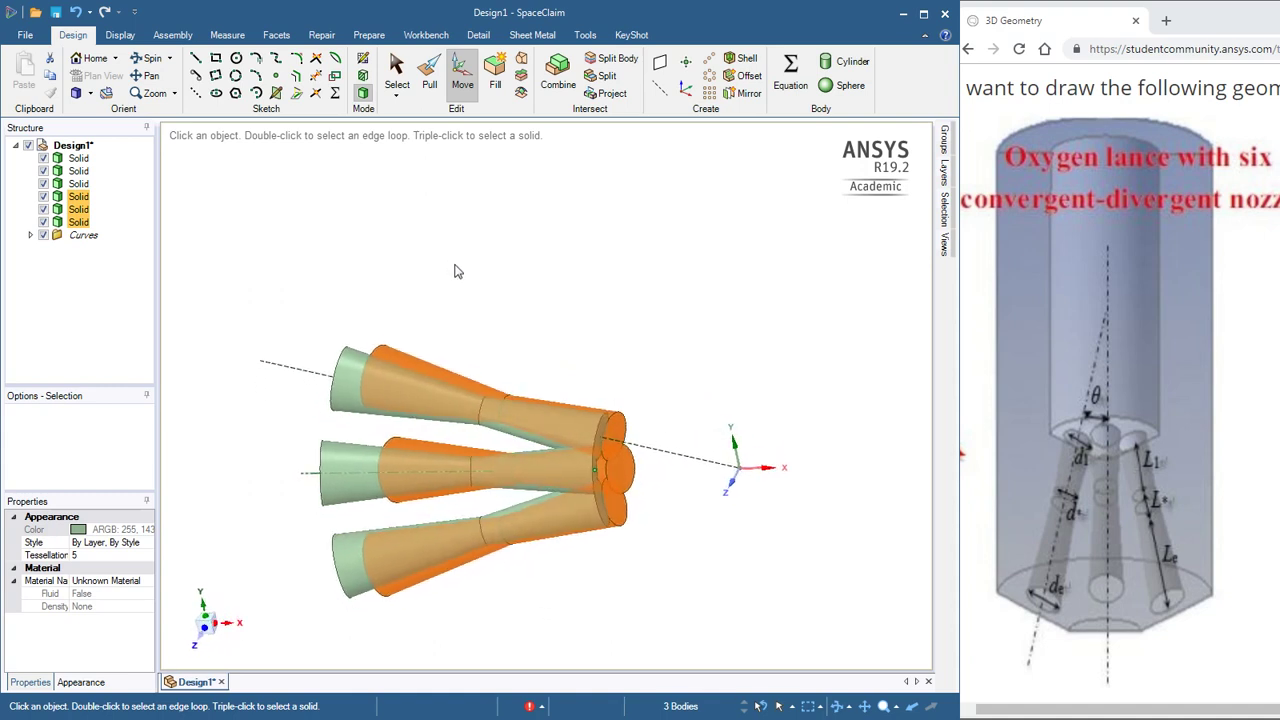
pyautogui.scroll(2, 549, 350)
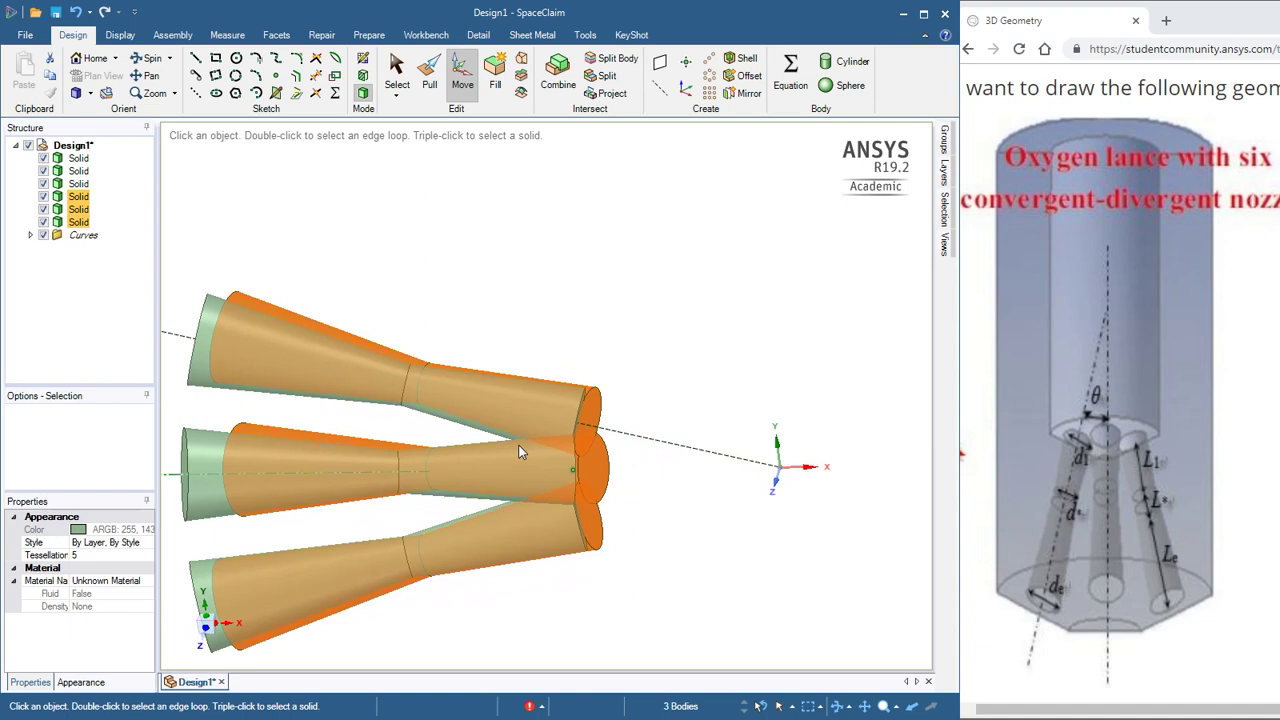
pyautogui.moveTo(519, 452); pyautogui.dragTo(592, 381, button='middle')
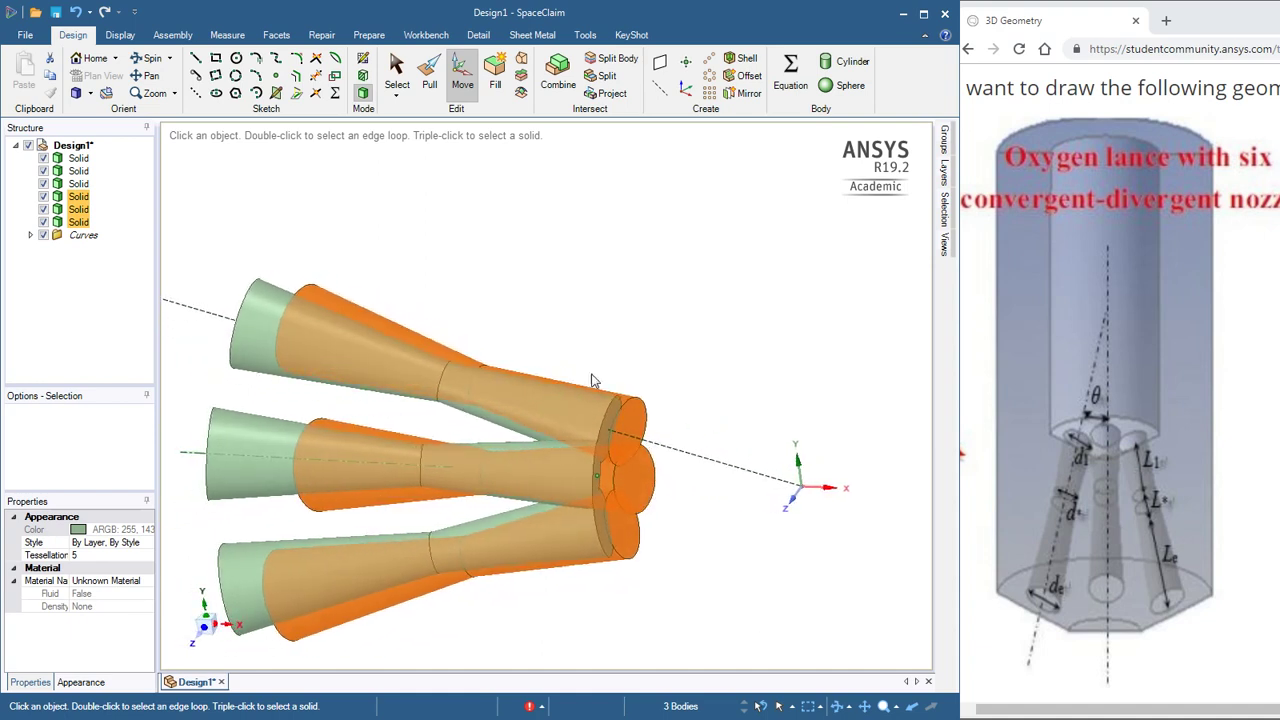
pyautogui.moveTo(578, 560); pyautogui.dragTo(585, 598, button='middle')
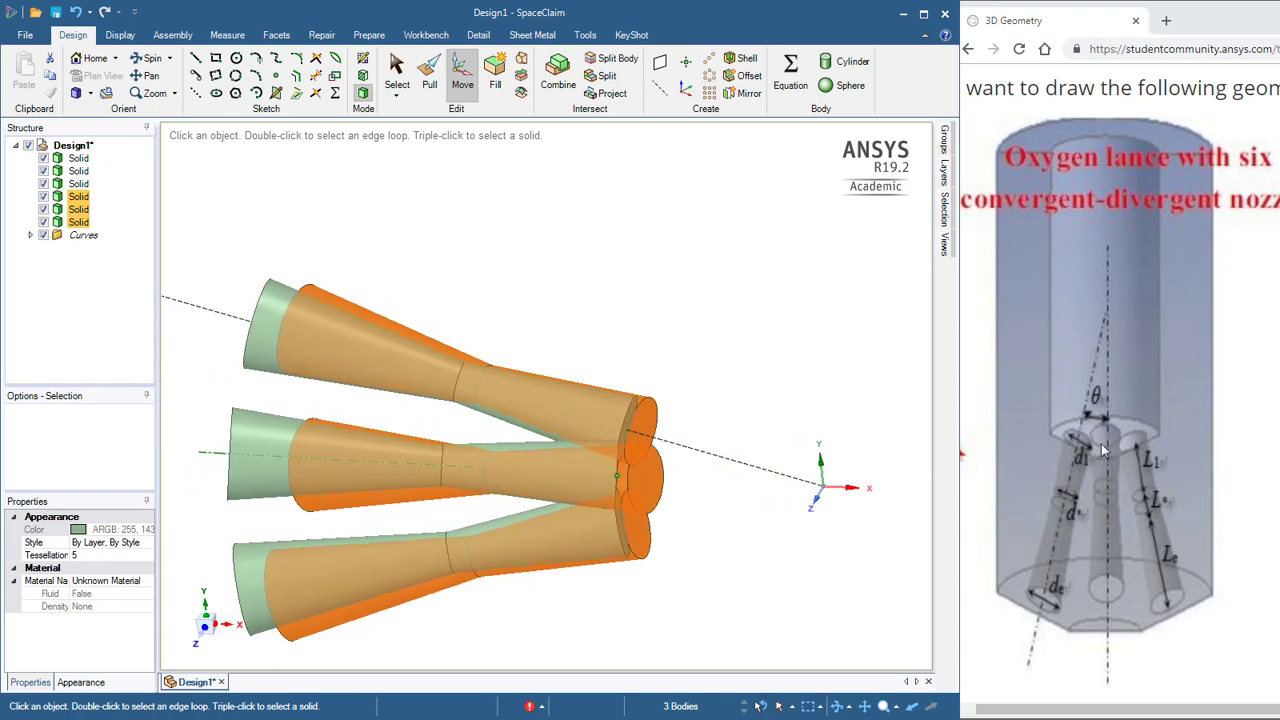
pyautogui.rightClick(866, 467)
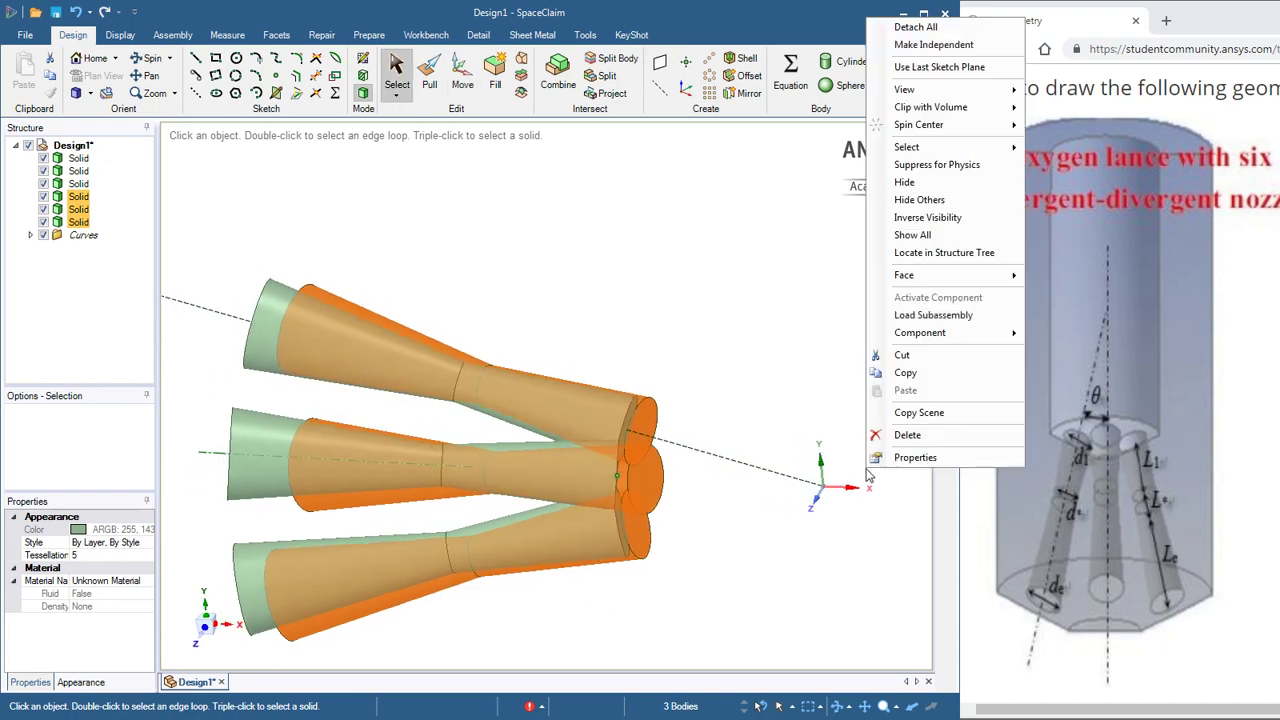
pyautogui.moveTo(760, 440); pyautogui.dragTo(575, 437, button='middle')
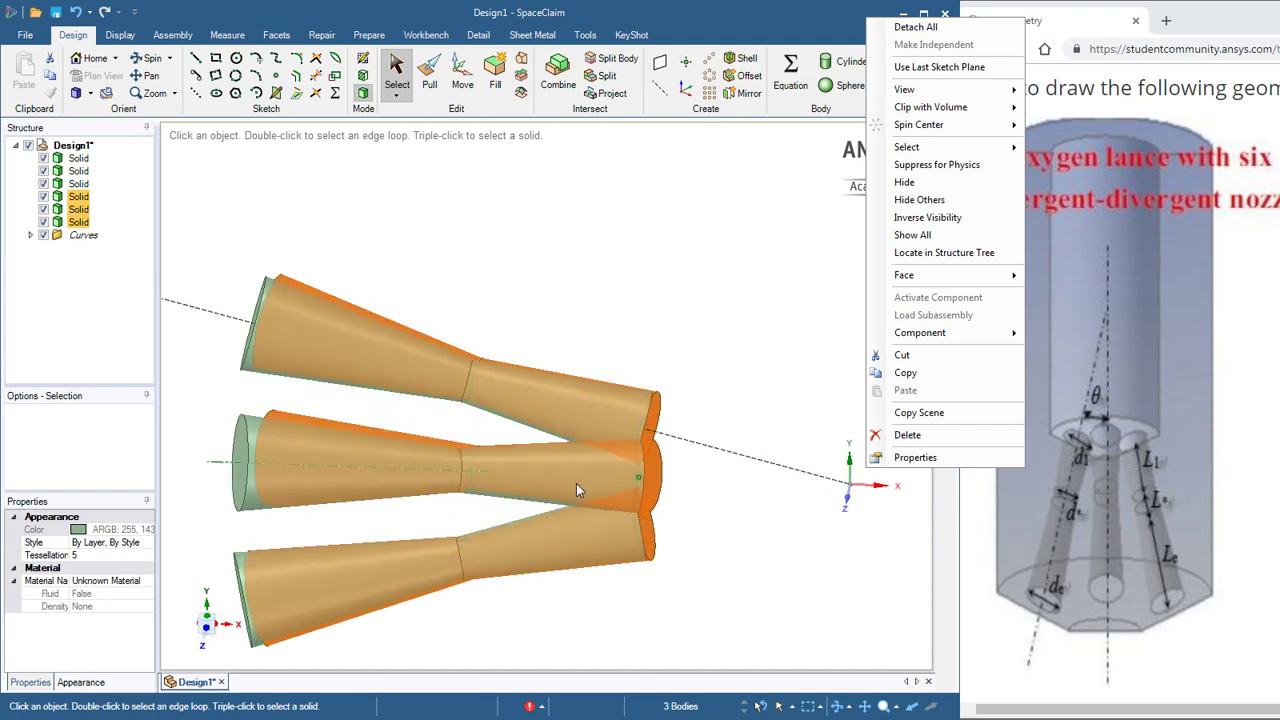
pyautogui.moveTo(577, 486); pyautogui.dragTo(596, 366, button='middle')
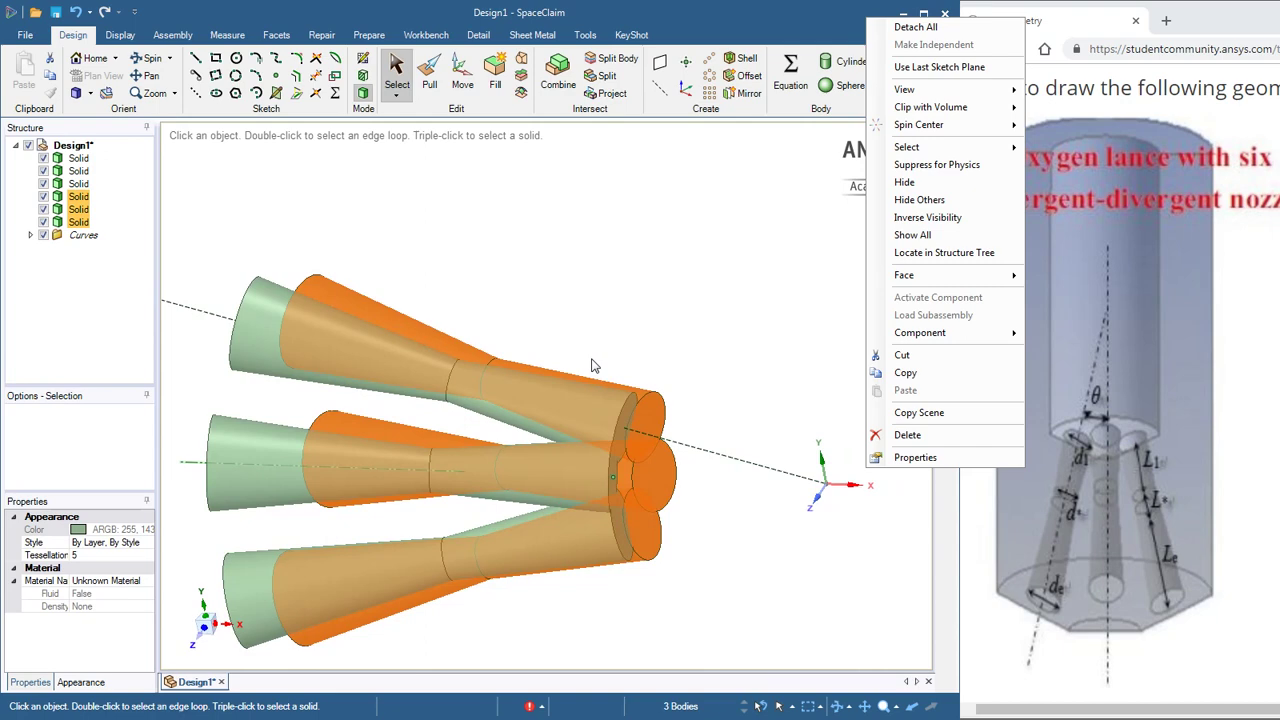
pyautogui.click(580, 333)
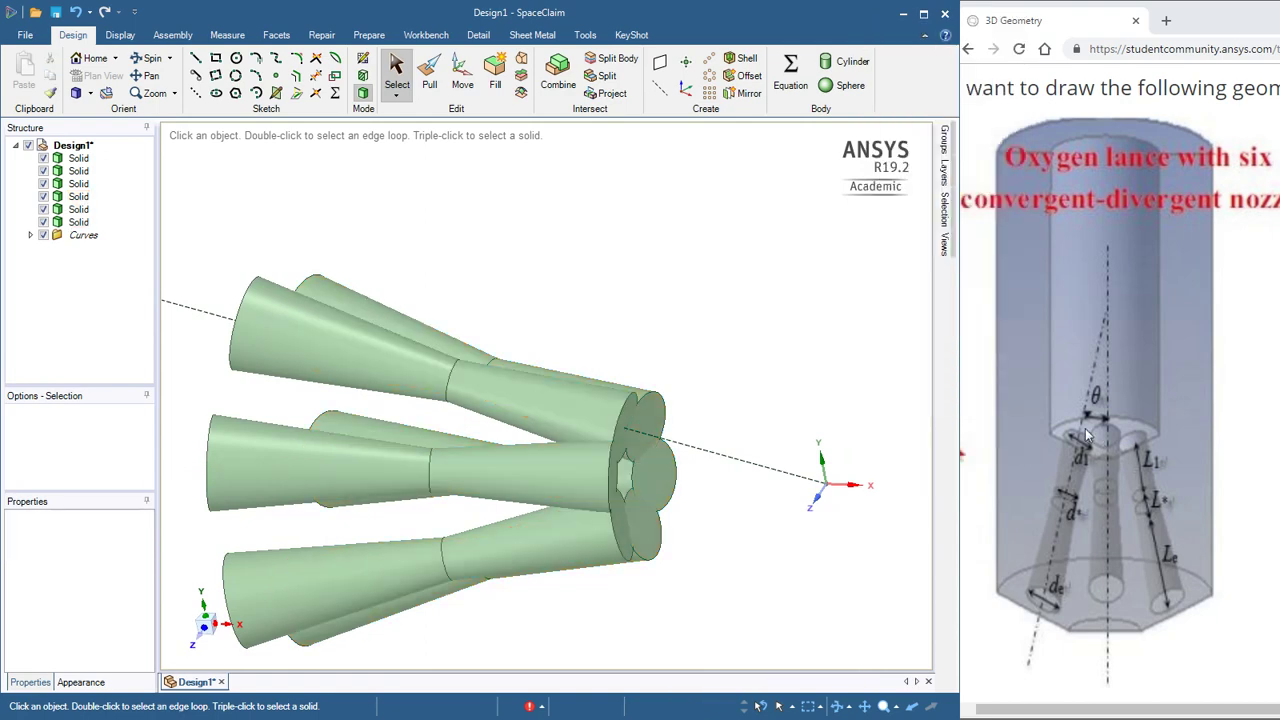
pyautogui.moveTo(813, 414); pyautogui.dragTo(801, 376, button='middle')
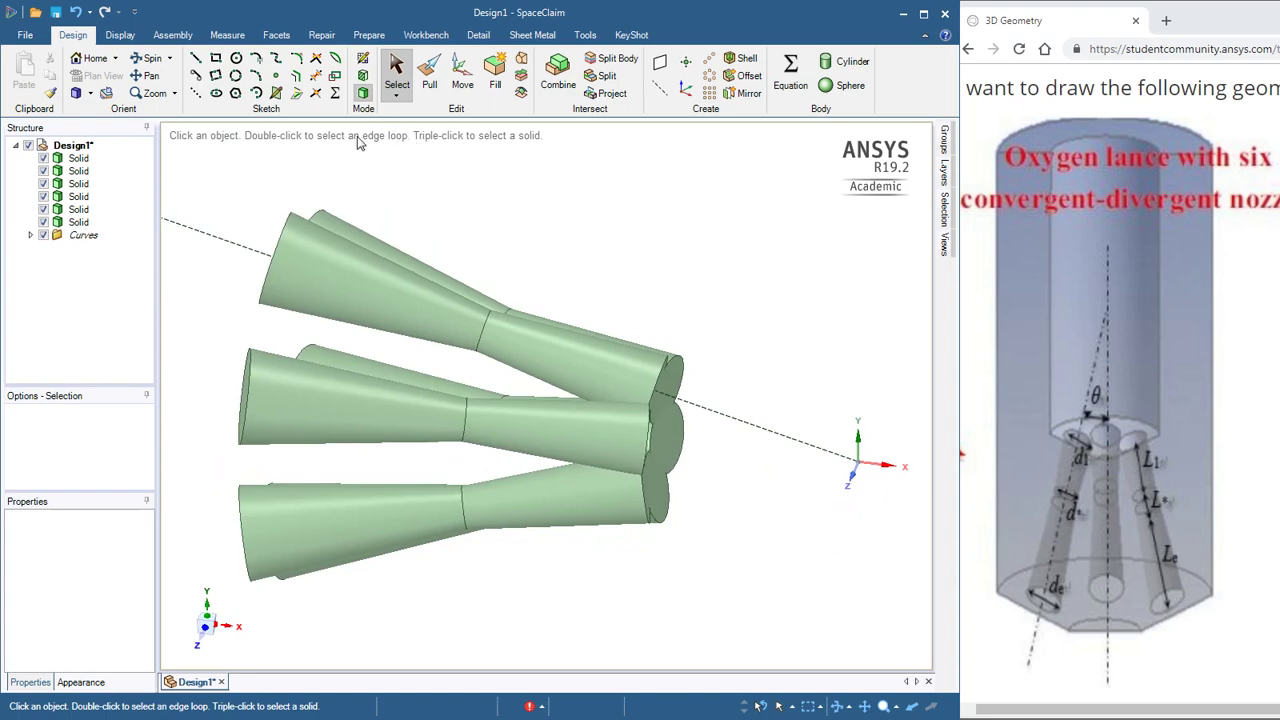
pyautogui.click(363, 60)
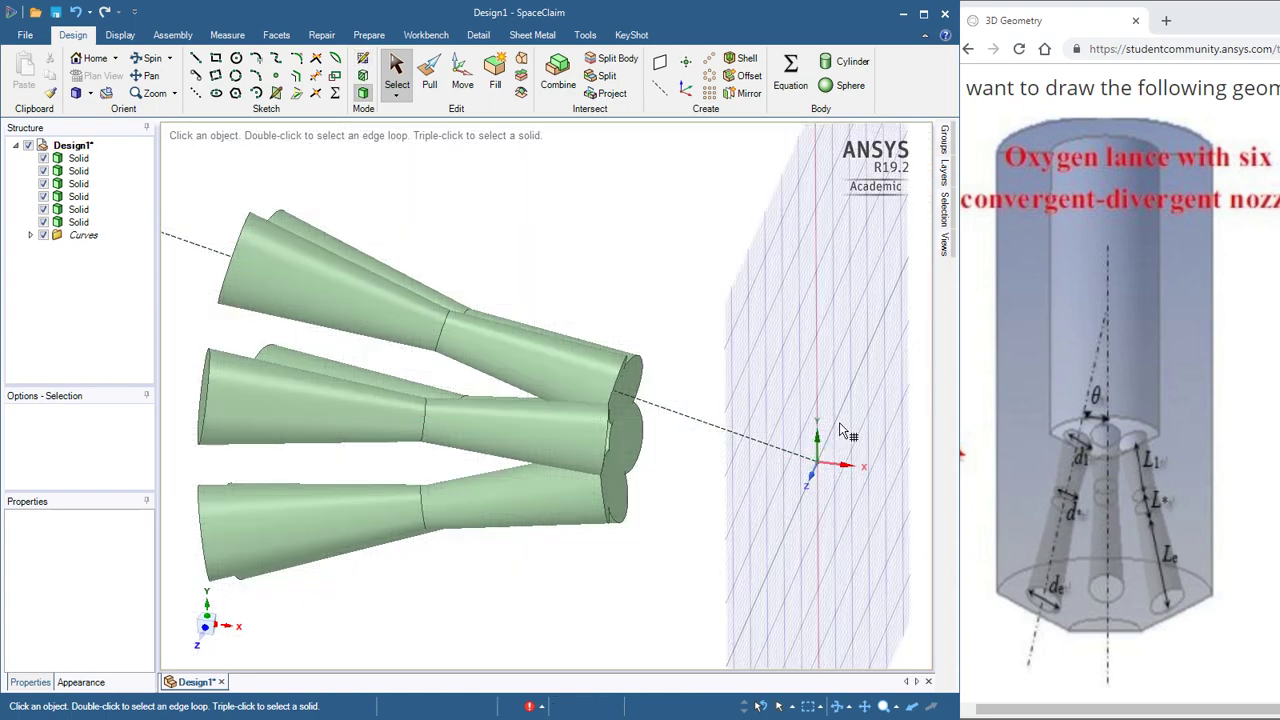
pyautogui.click(841, 430)
pyautogui.rightClick(840, 430)
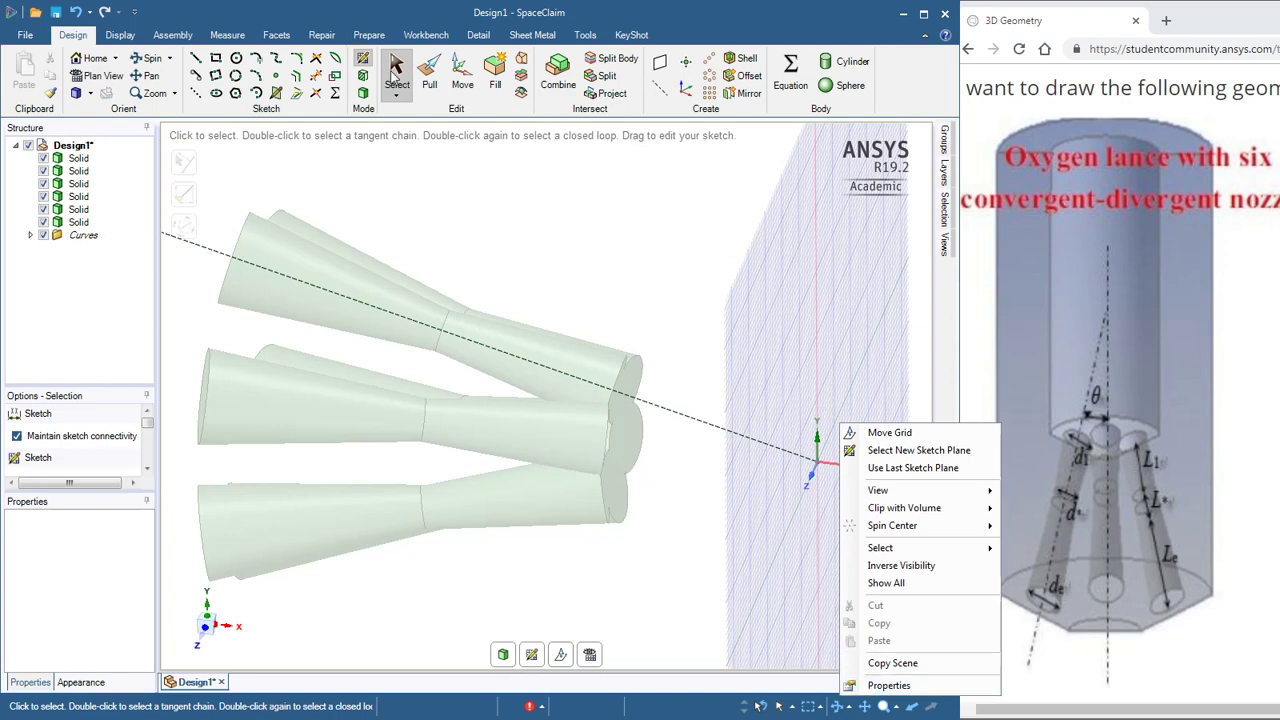
pyautogui.click(396, 67)
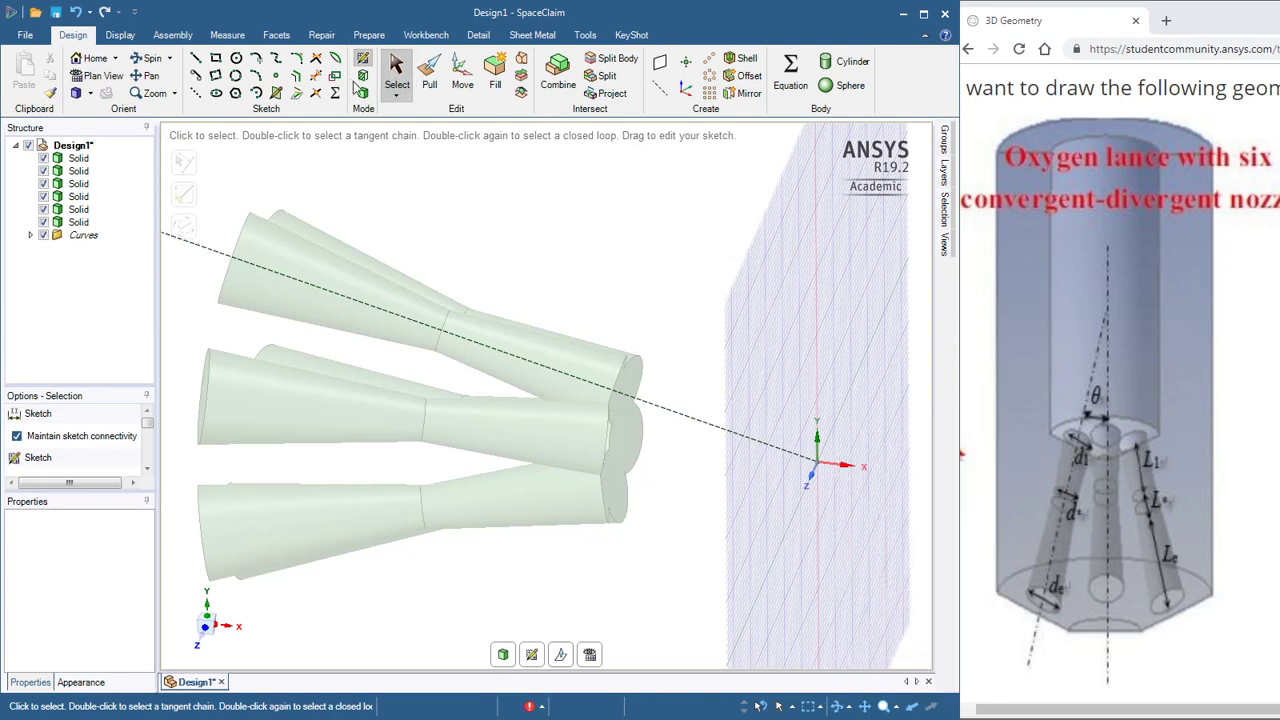
pyautogui.click(363, 95)
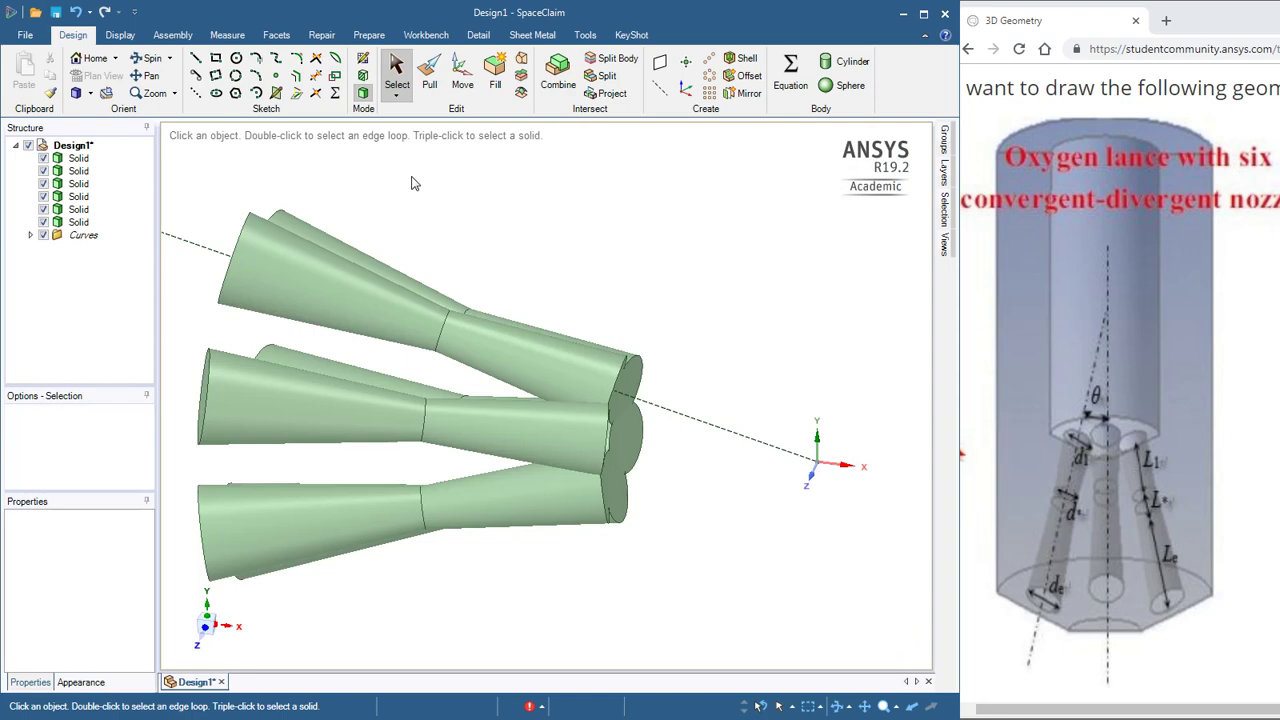
# - Create a new component named 'Lance' under the Design1 root
pyautogui.rightClick(87, 148)
pyautogui.click(148, 229)
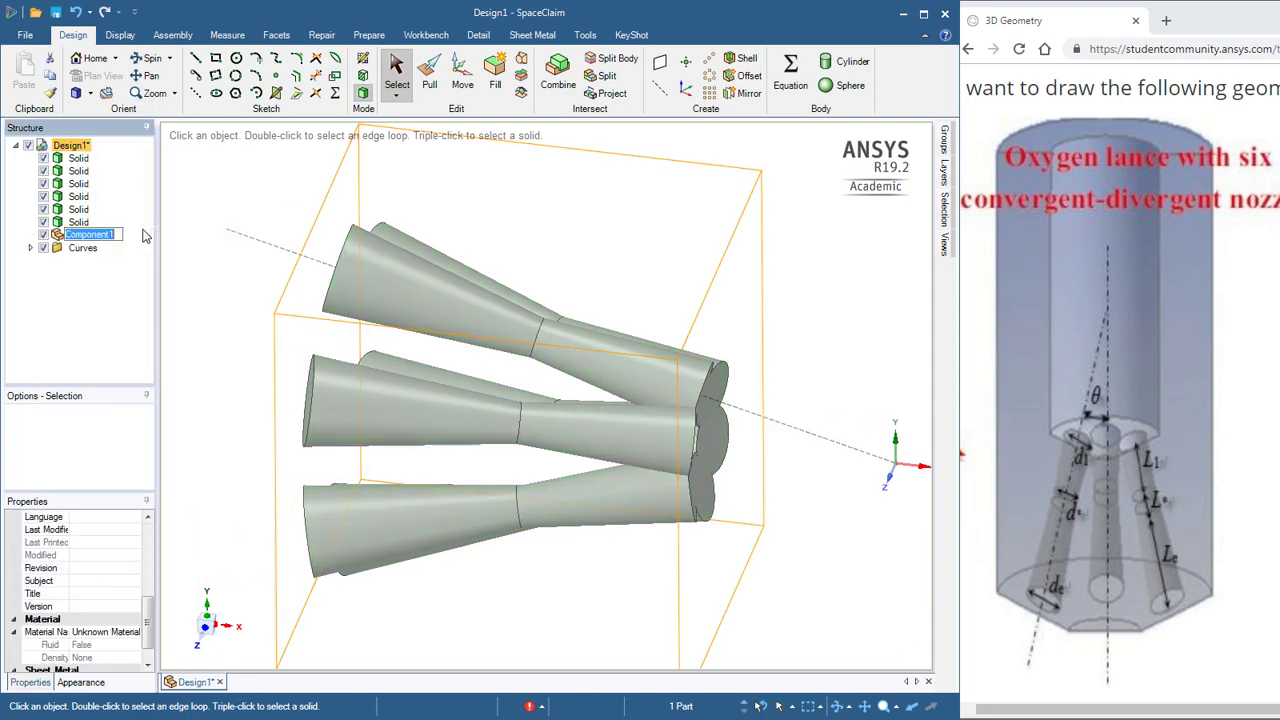
pyautogui.write('L')
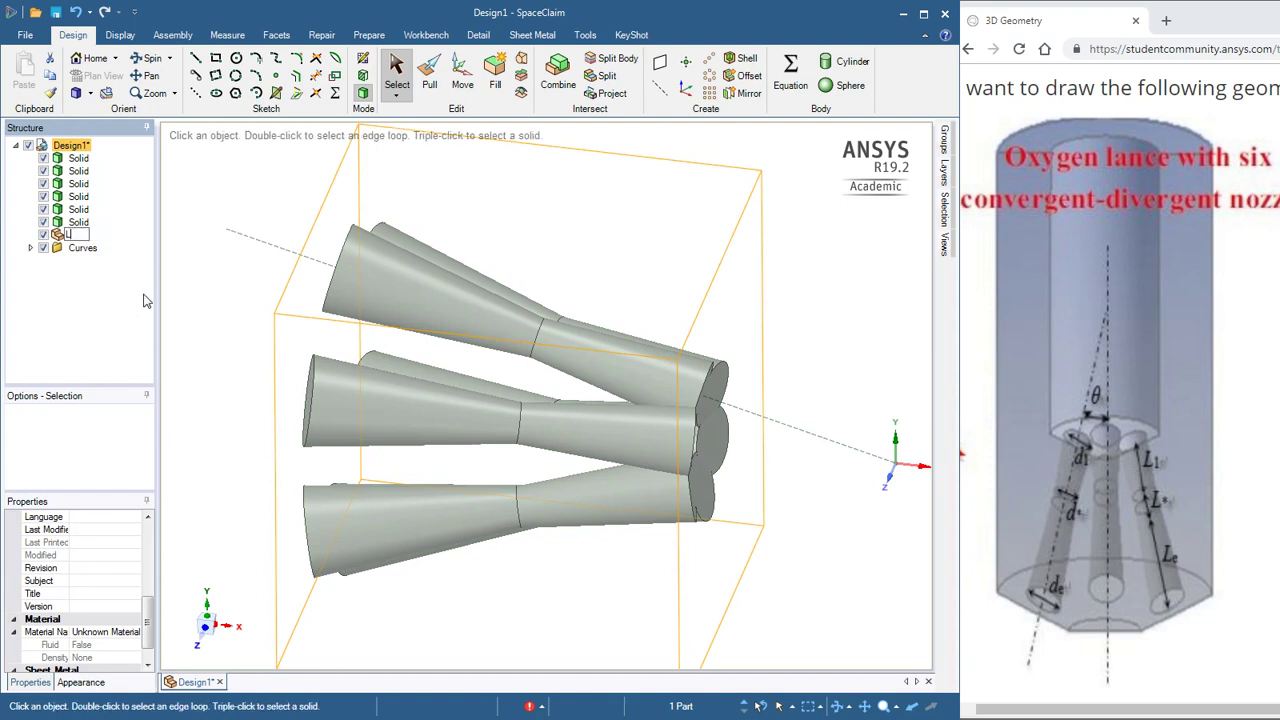
pyautogui.write('ance')
pyautogui.press('Return')
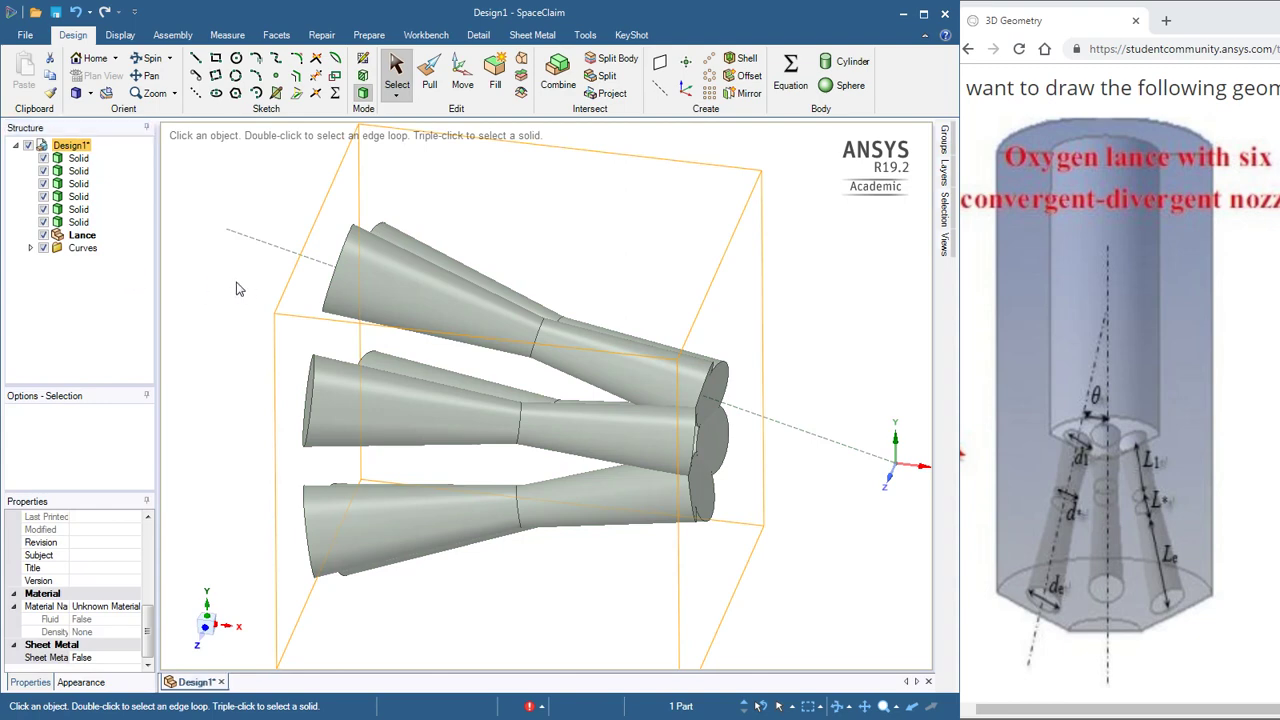
# - Make Lance the active component and make a first attempt at a sketch plane
pyautogui.click(83, 236)
pyautogui.click(363, 60)
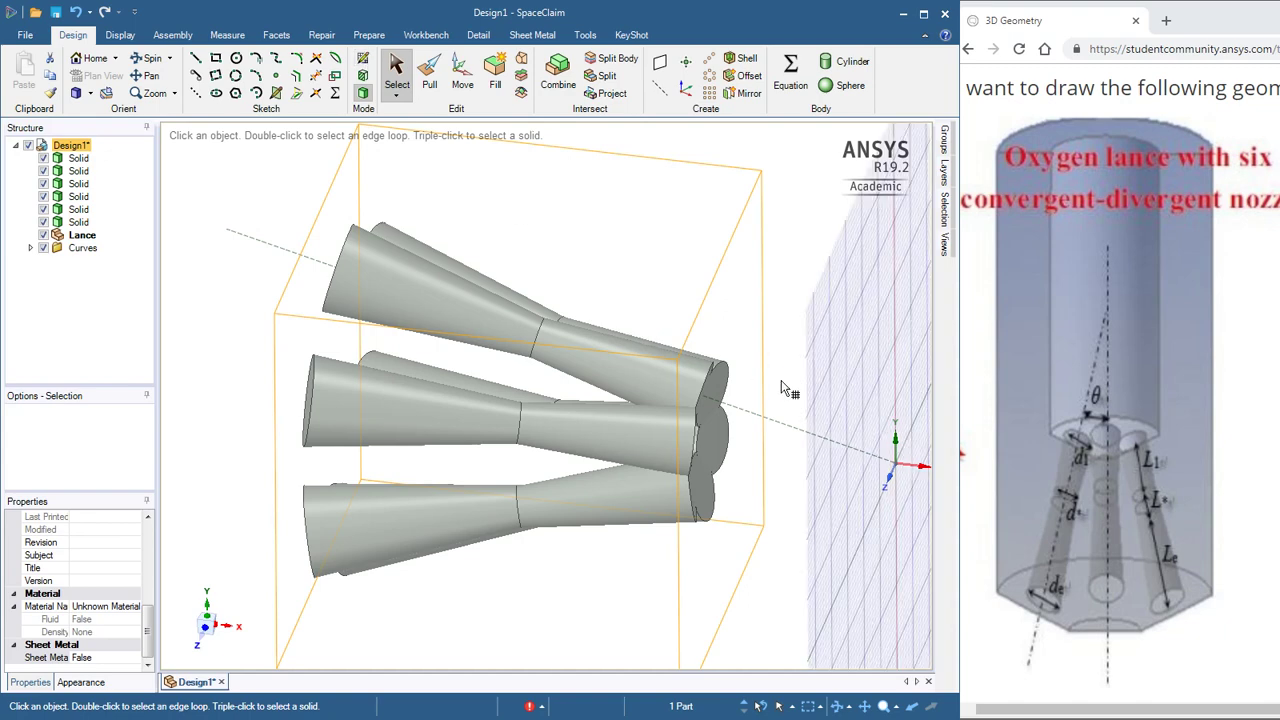
pyautogui.click(890, 440)
pyautogui.click(916, 449)
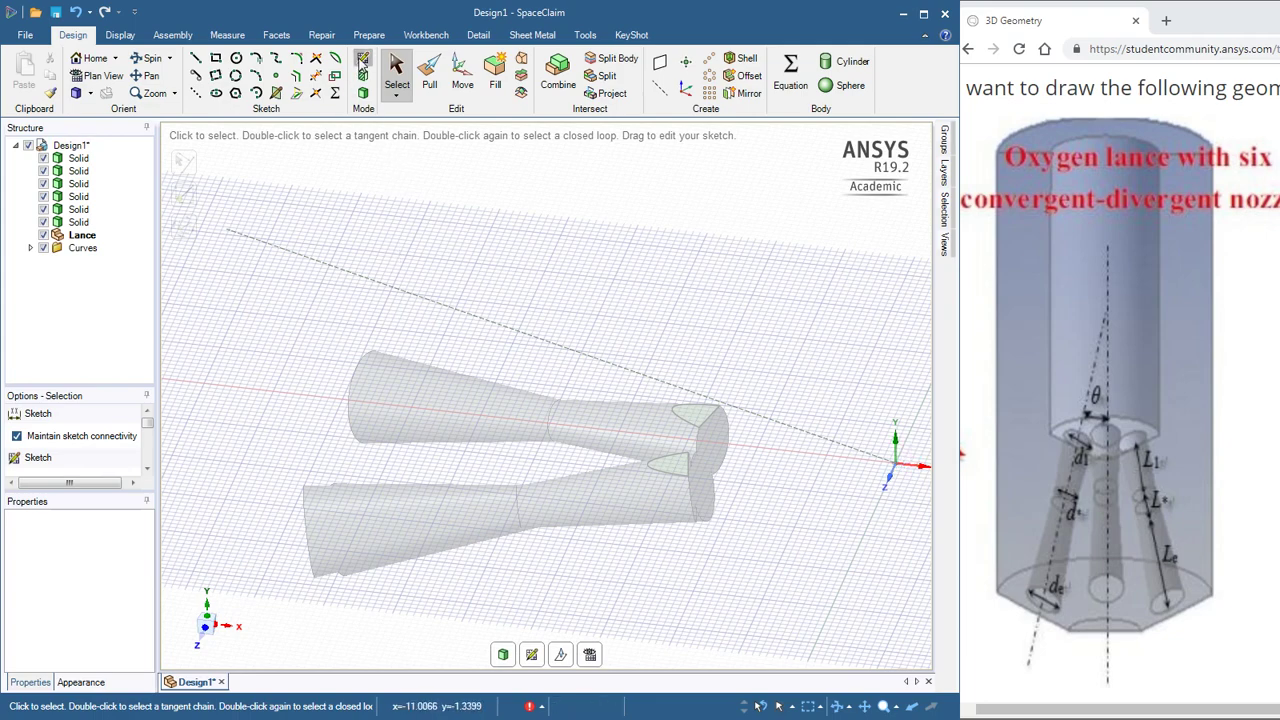
pyautogui.click(531, 655)
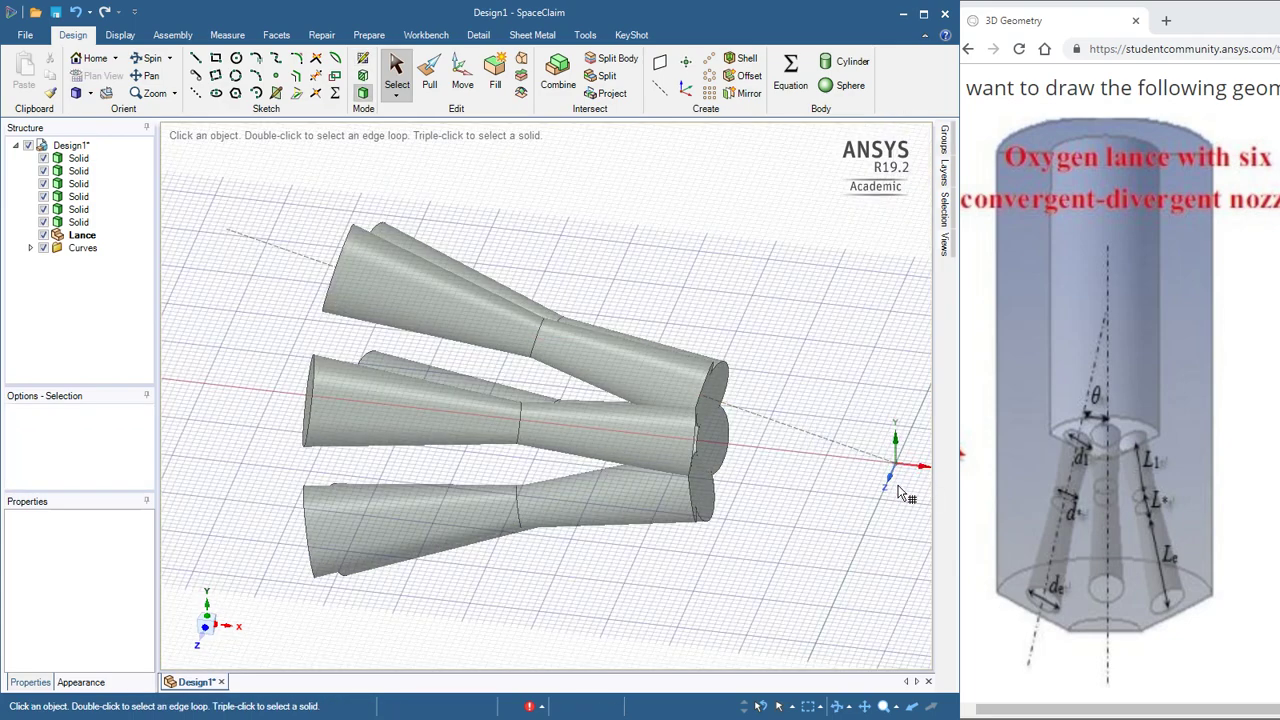
# - Place the sketch plane on the dashed nozzle axis and view its grid face-on, zoomed in
pyautogui.click(873, 459)
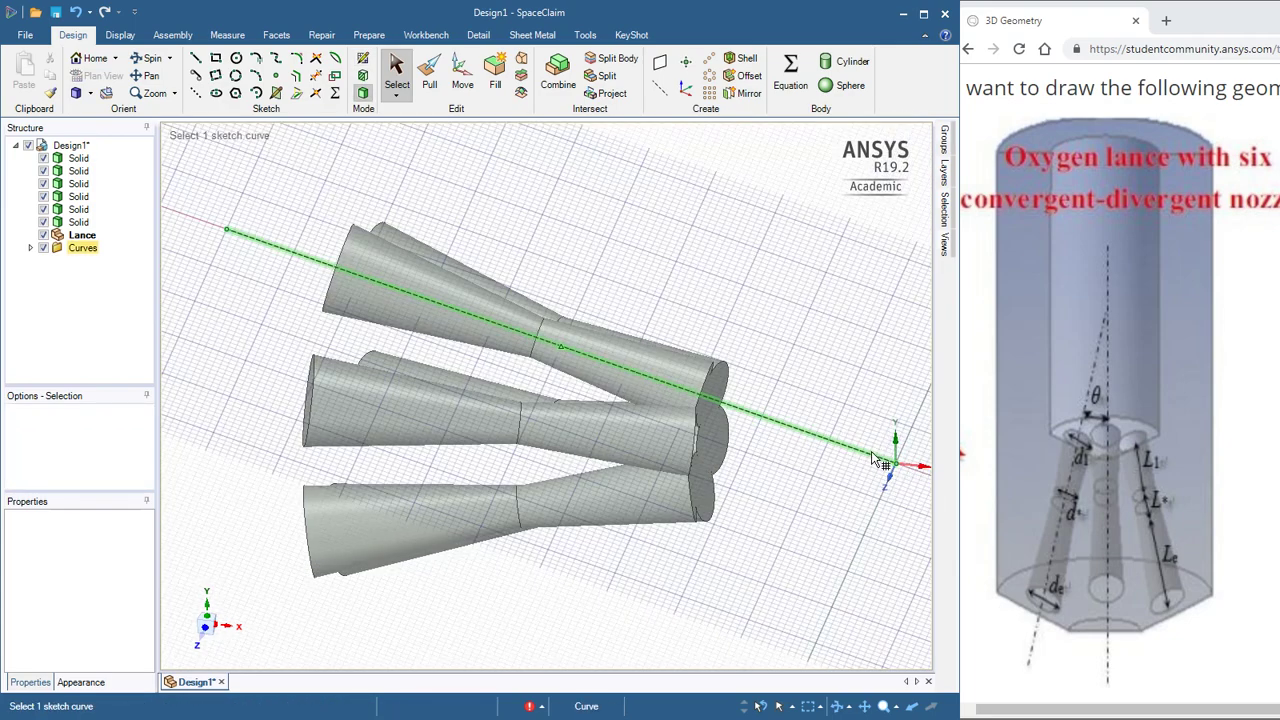
pyautogui.press('Escape')
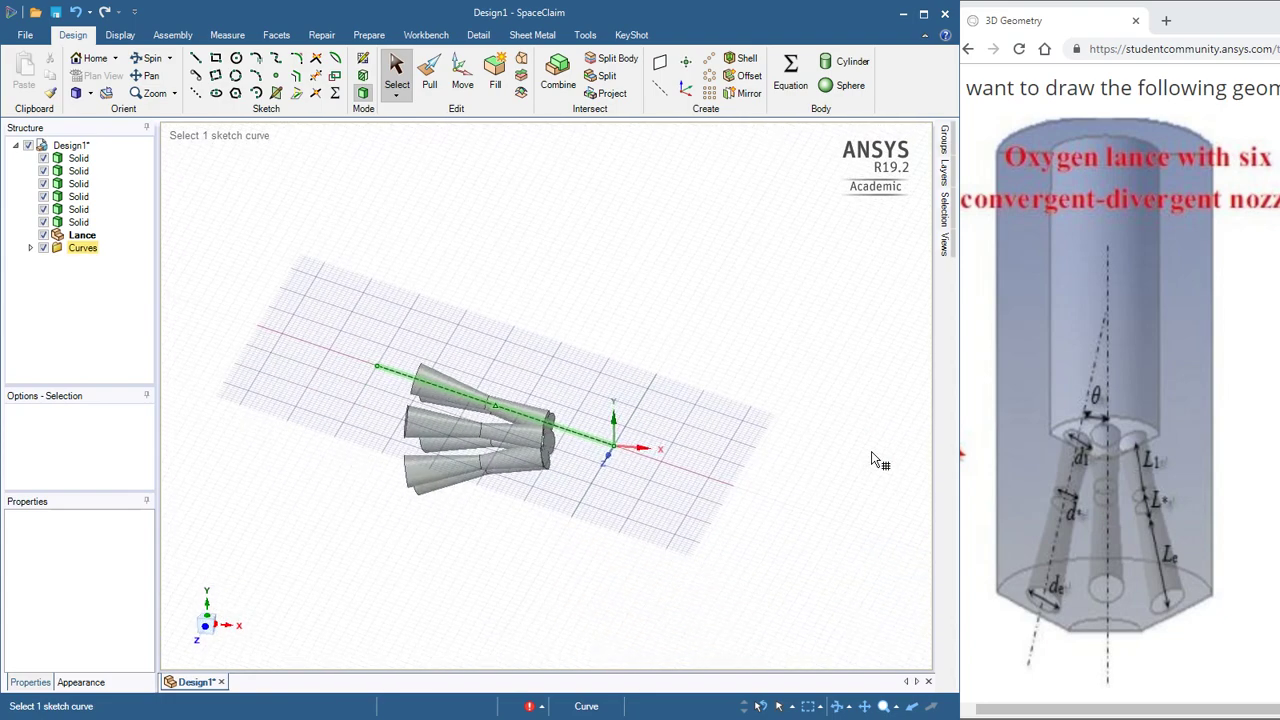
pyautogui.press('k')
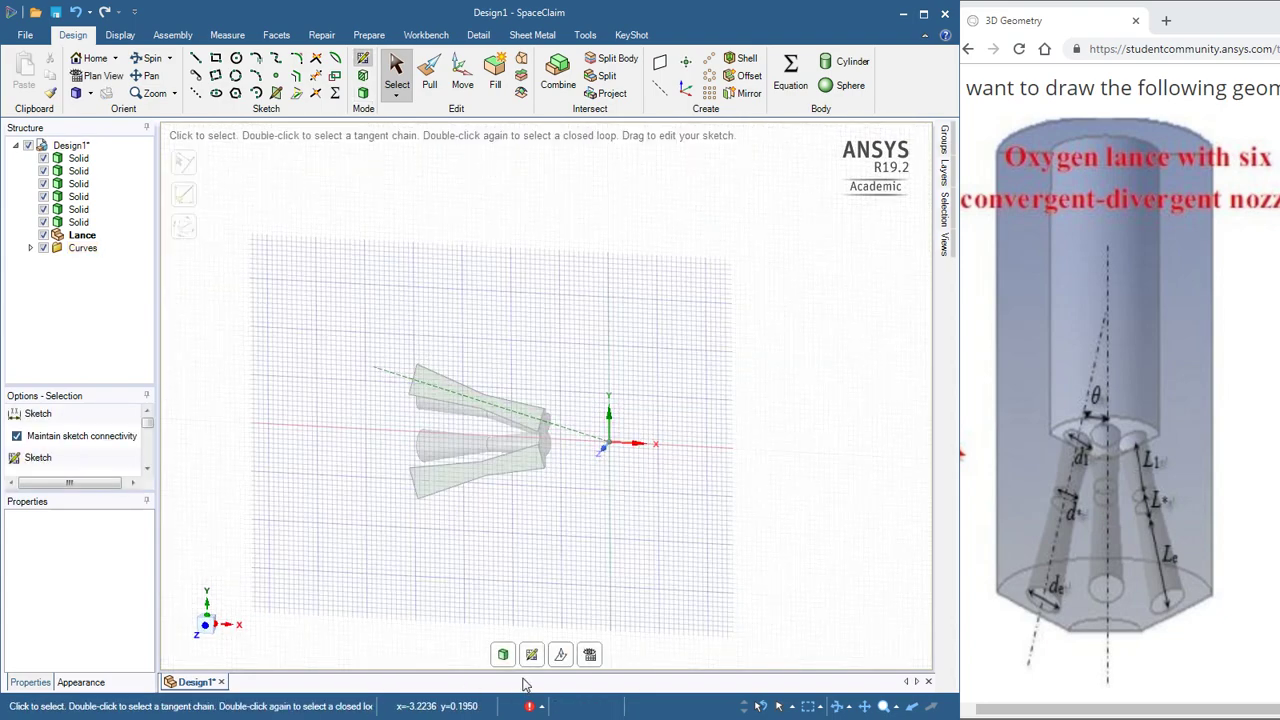
pyautogui.click(590, 655)
pyautogui.scroll(3, 390, 430)
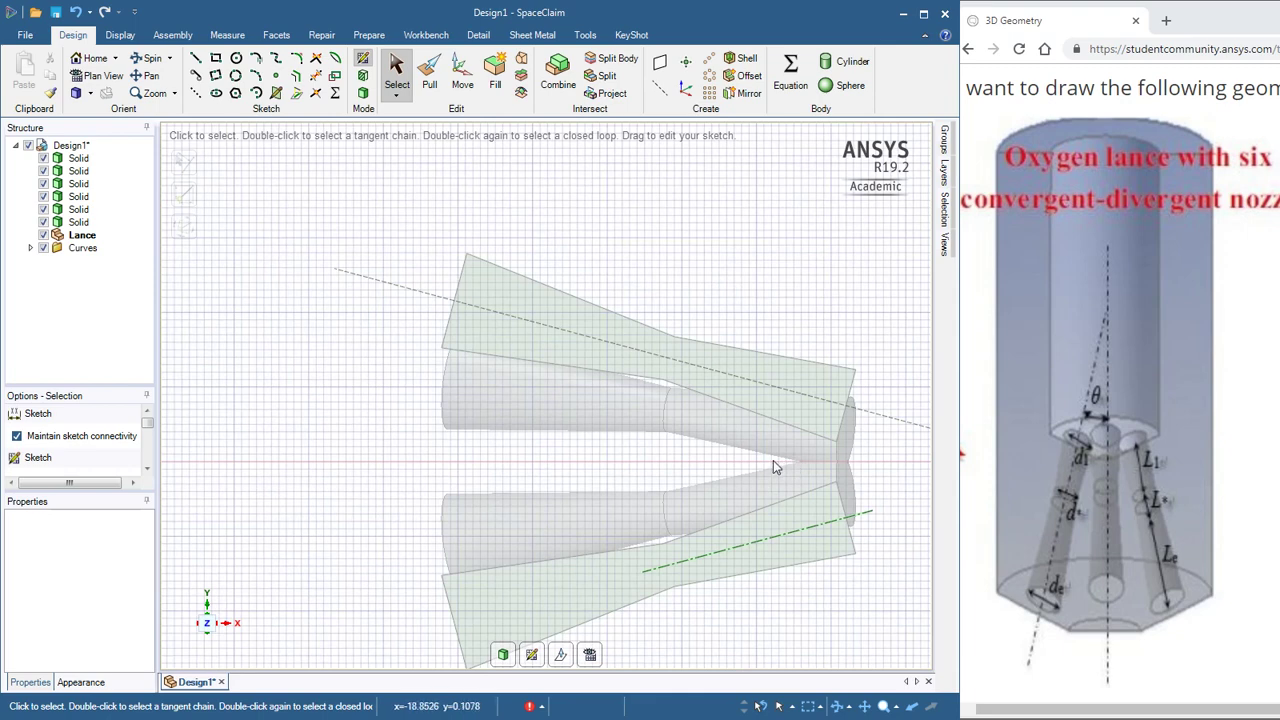
# - Start the profile with a 7.51 mm line from the axis near the nozzle tips
pyautogui.click(195, 58)
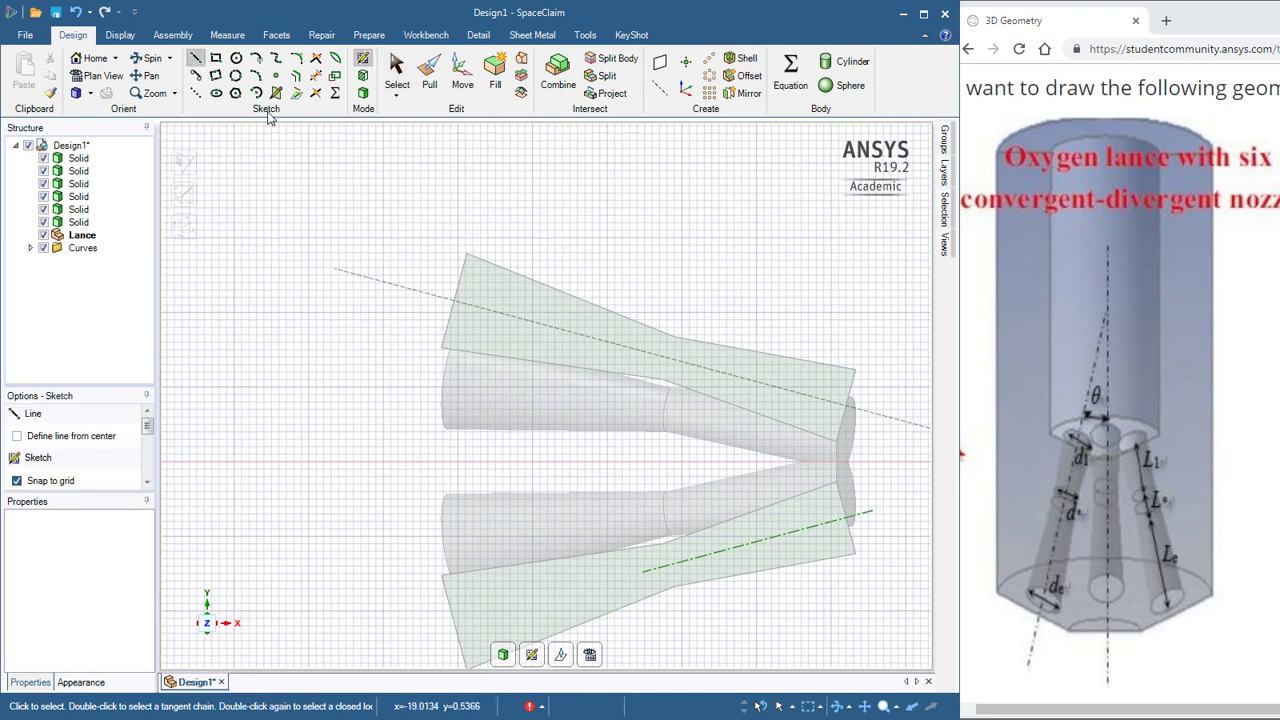
pyautogui.click(778, 461)
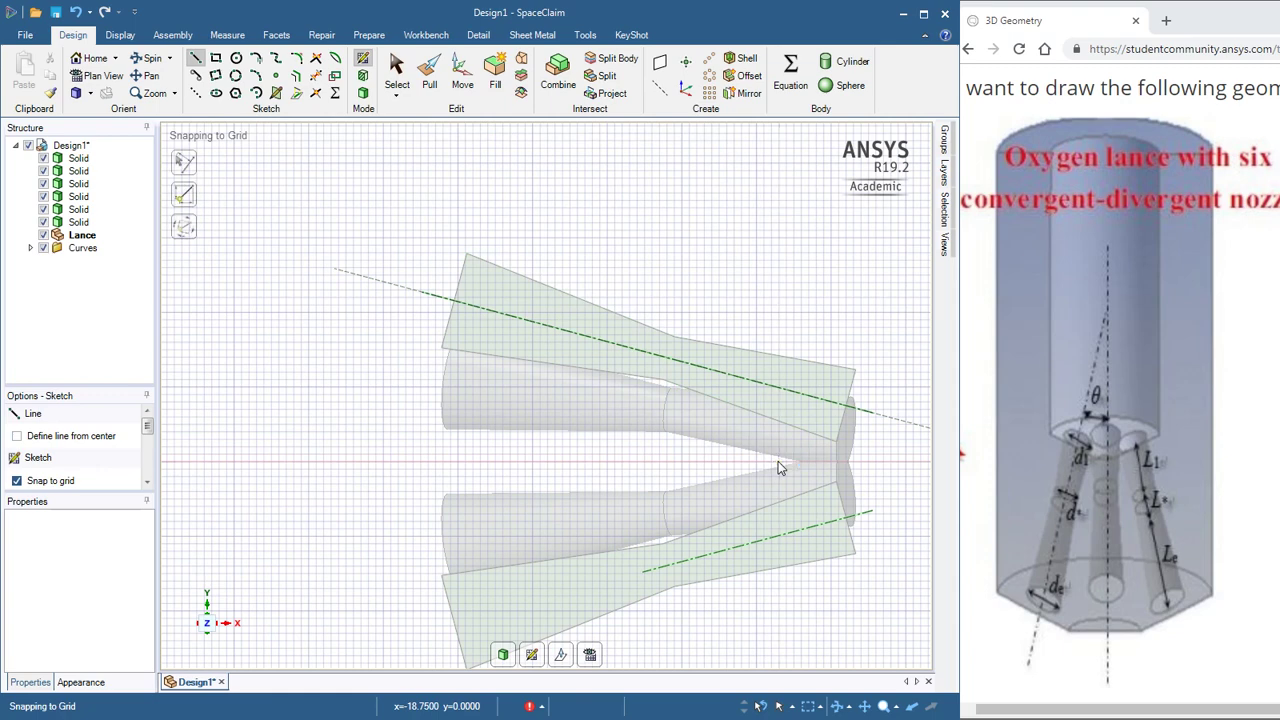
pyautogui.press('Escape')
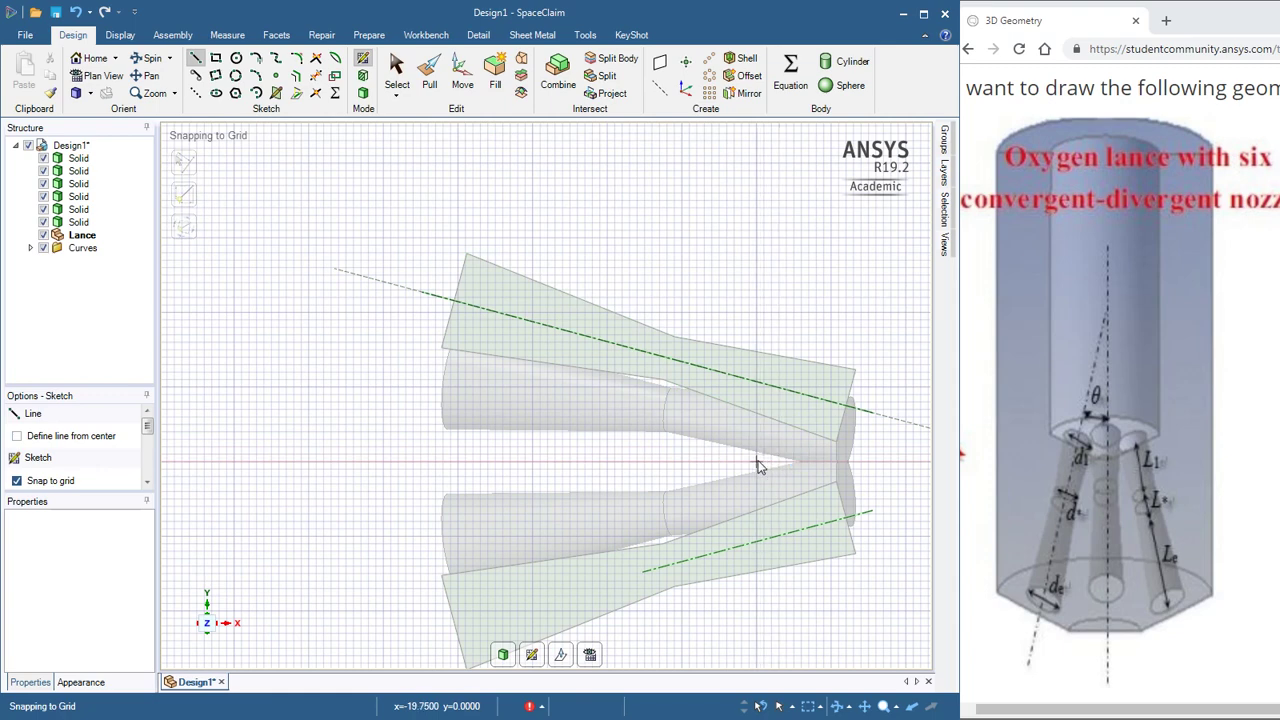
pyautogui.click(758, 466)
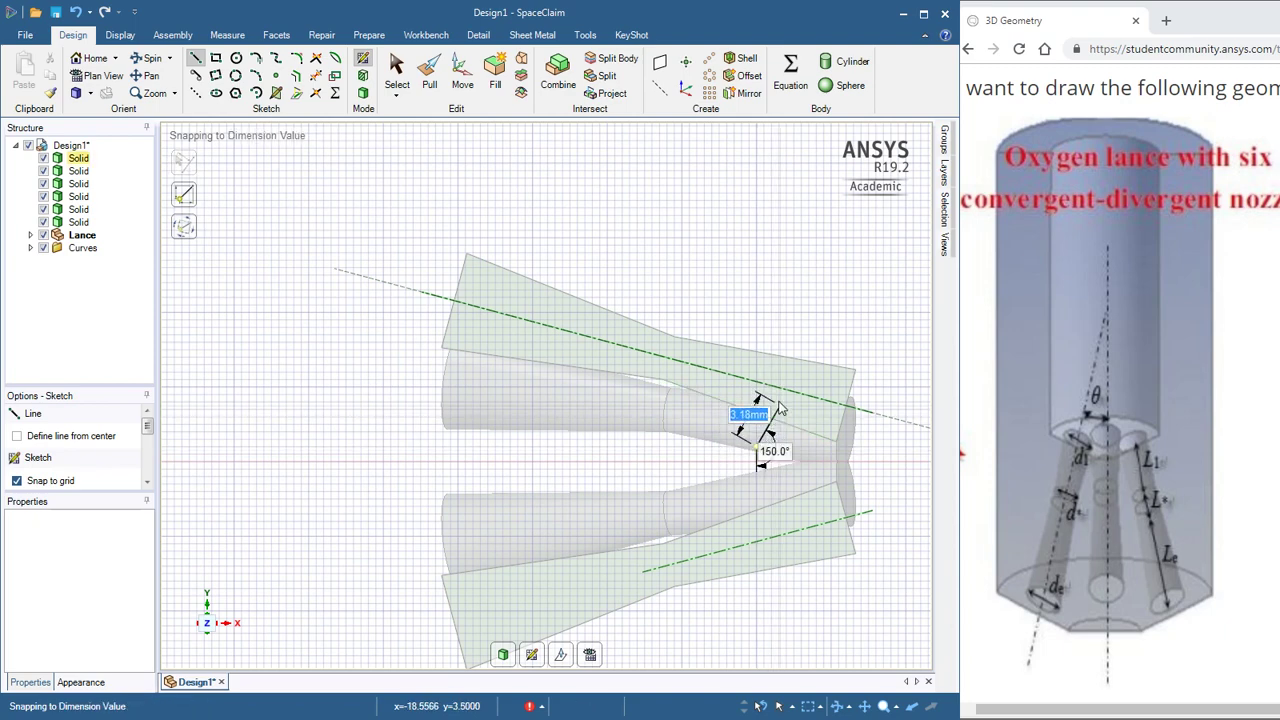
pyautogui.click(787, 346)
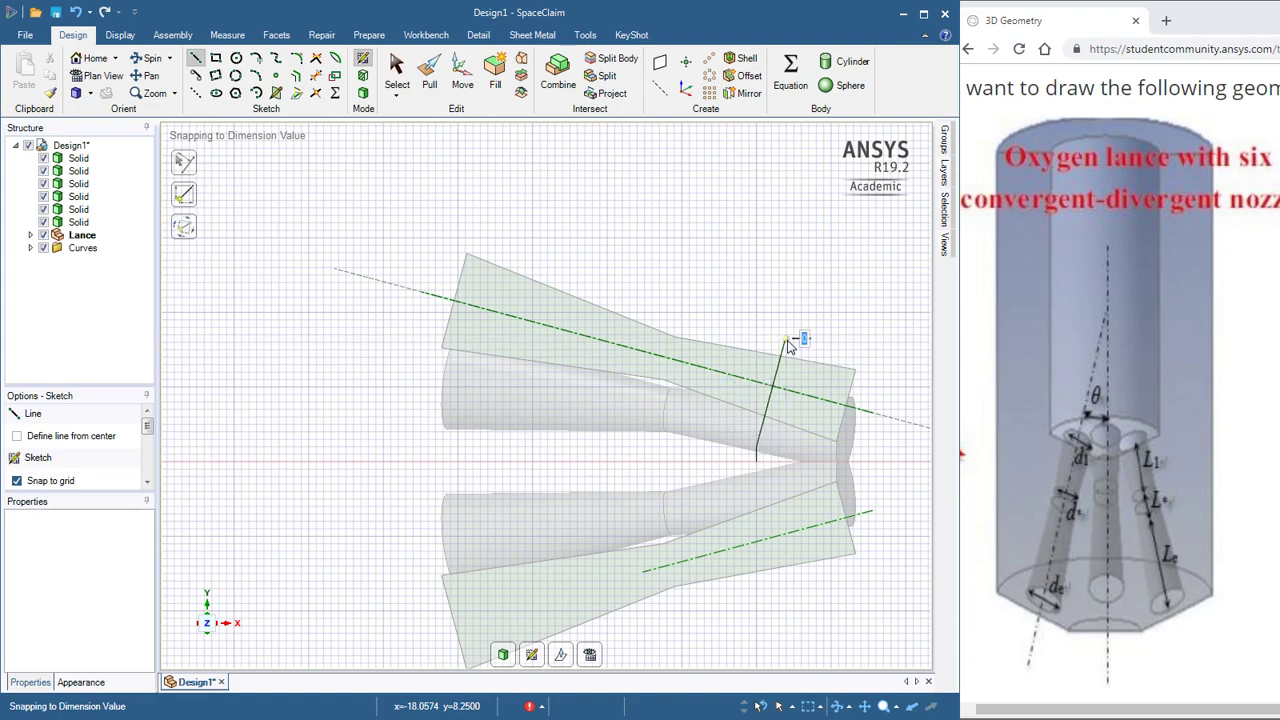
pyautogui.scroll(3, 645, 312)
pyautogui.scroll(-4, 645, 312)
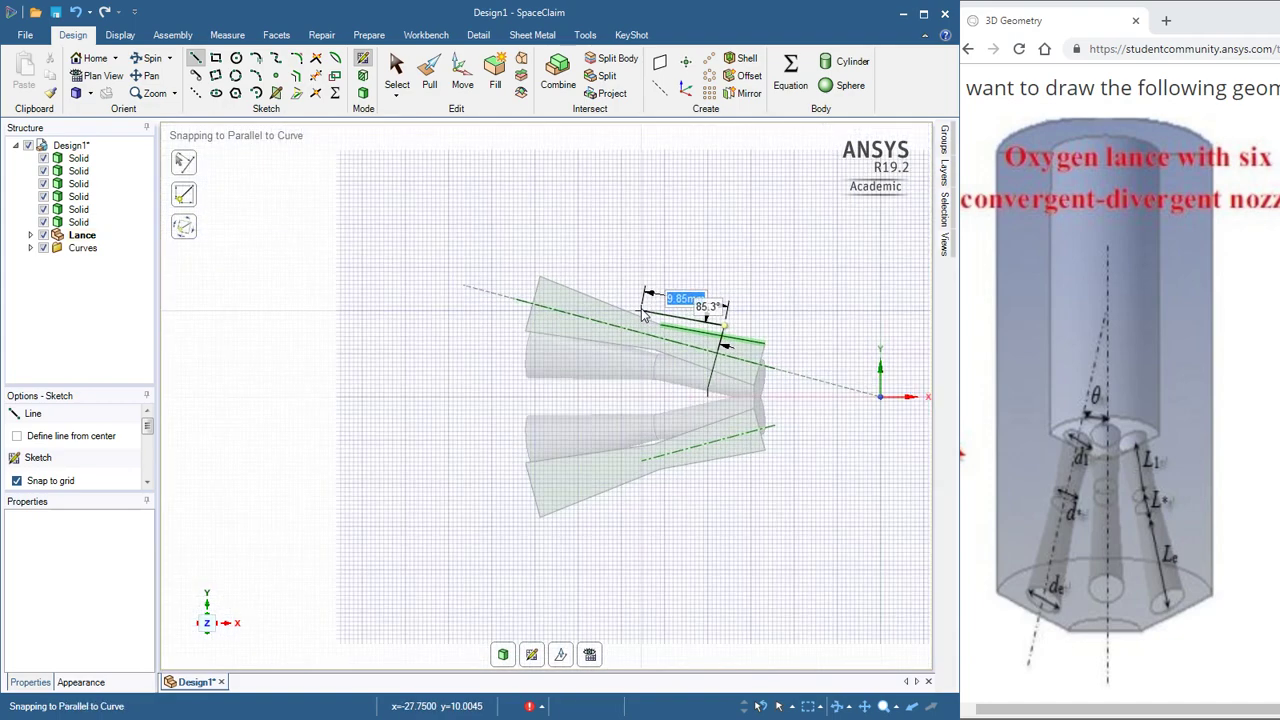
# - Add the 7.25 mm step, 41.5 mm top edge and slanted edge, closing the profile on the axis
pyautogui.click(925, 328)
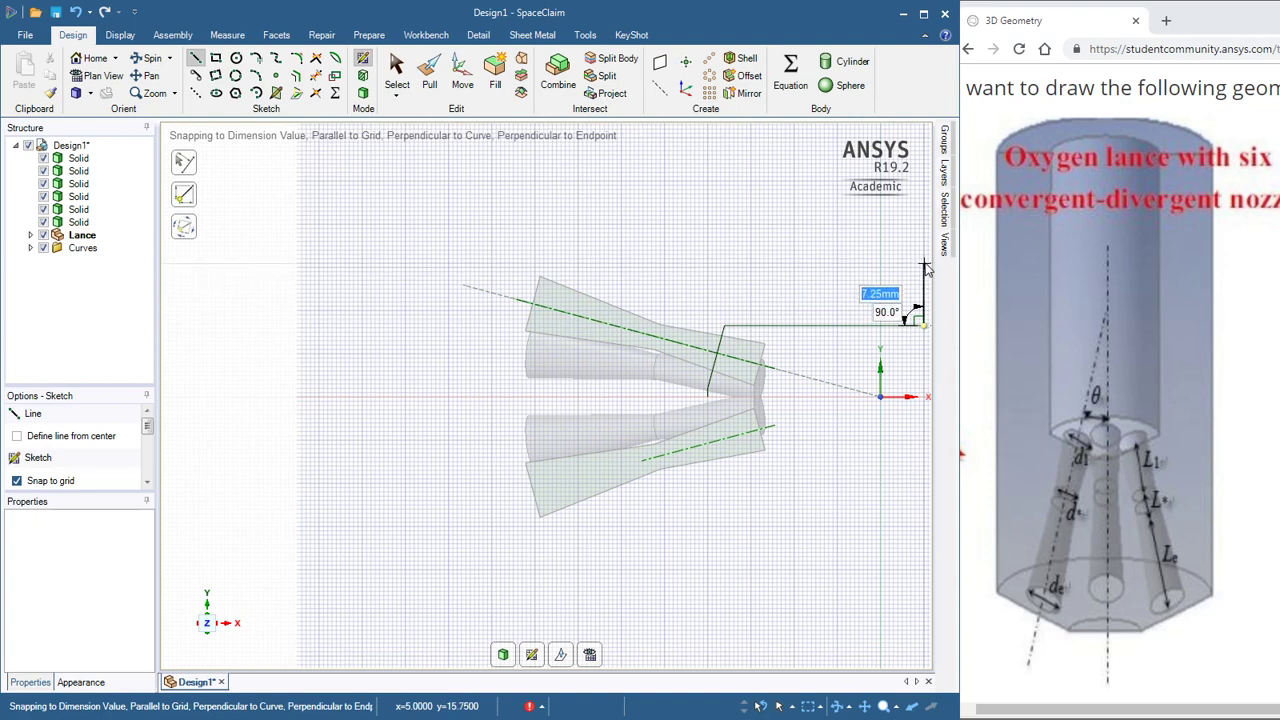
pyautogui.click(925, 264)
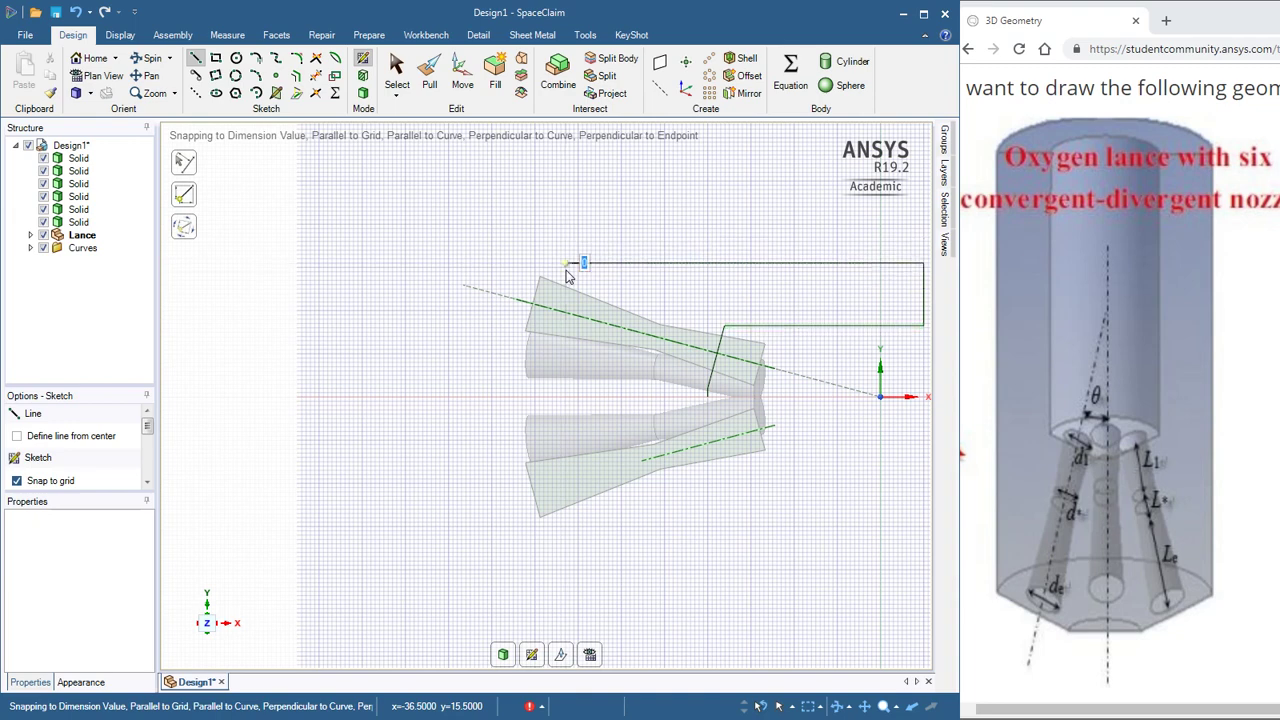
pyautogui.click(566, 270)
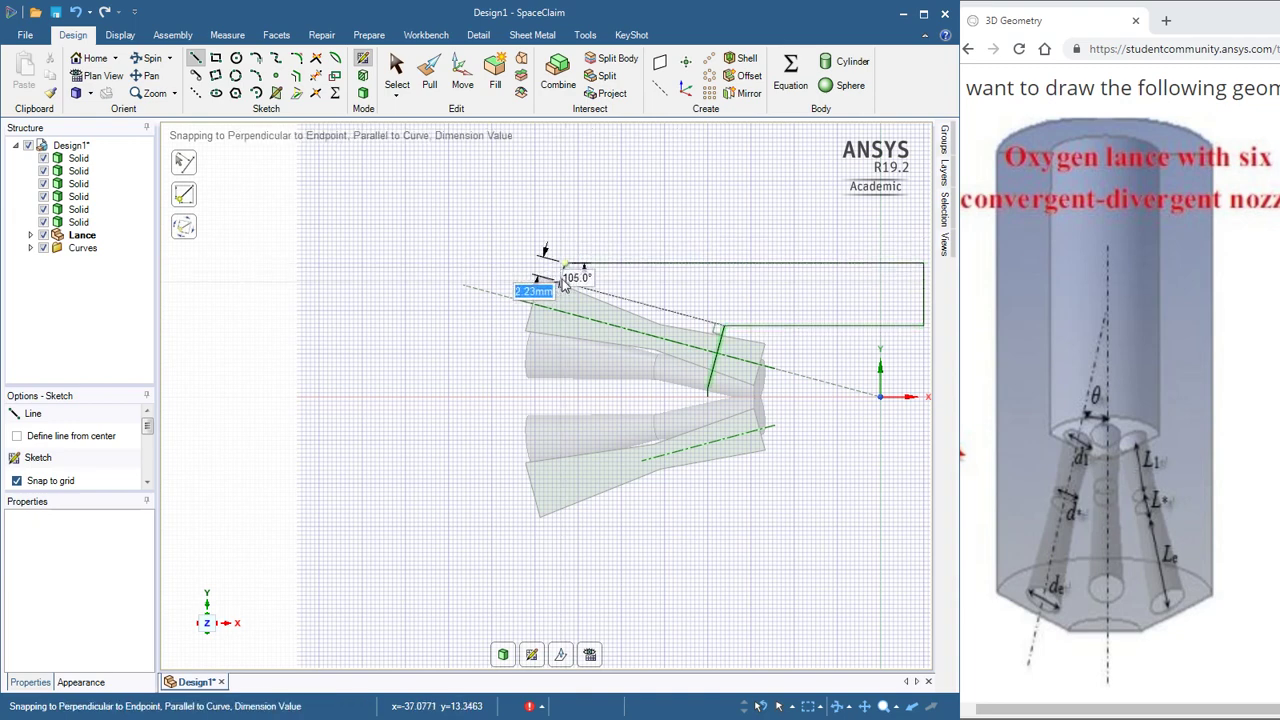
pyautogui.click(542, 360)
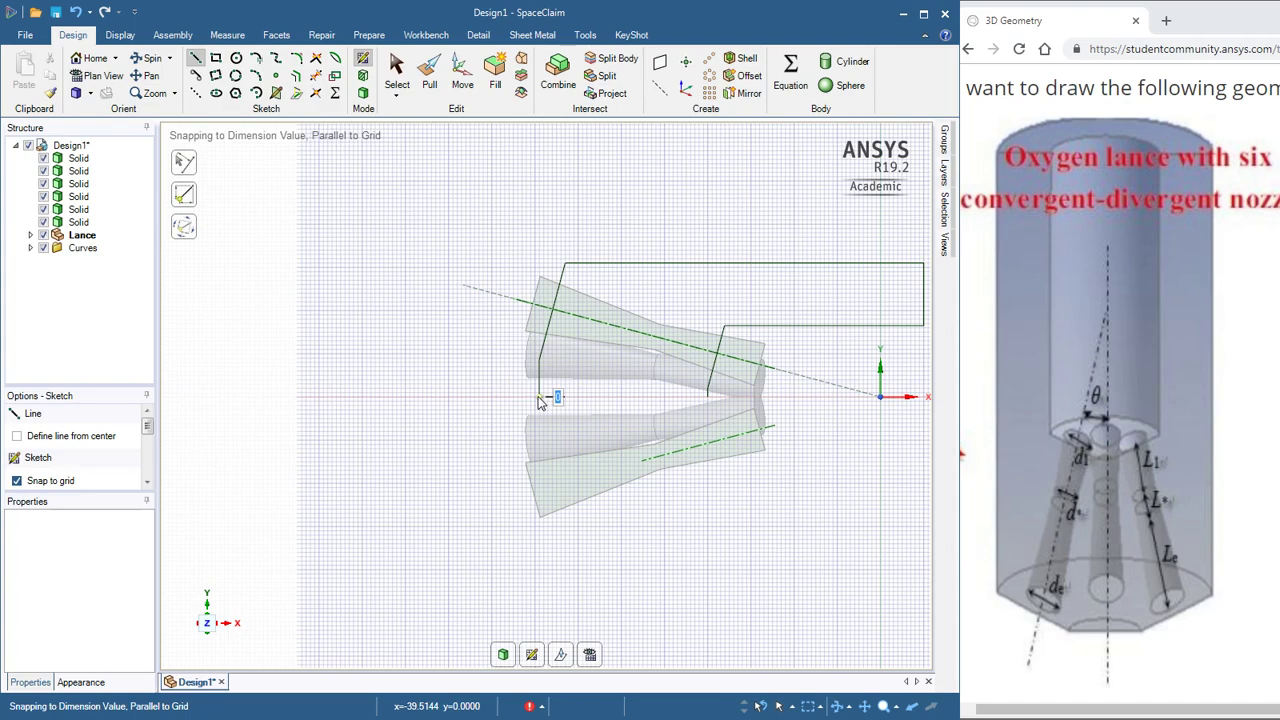
pyautogui.click(538, 397)
pyautogui.scroll(4, 542, 400)
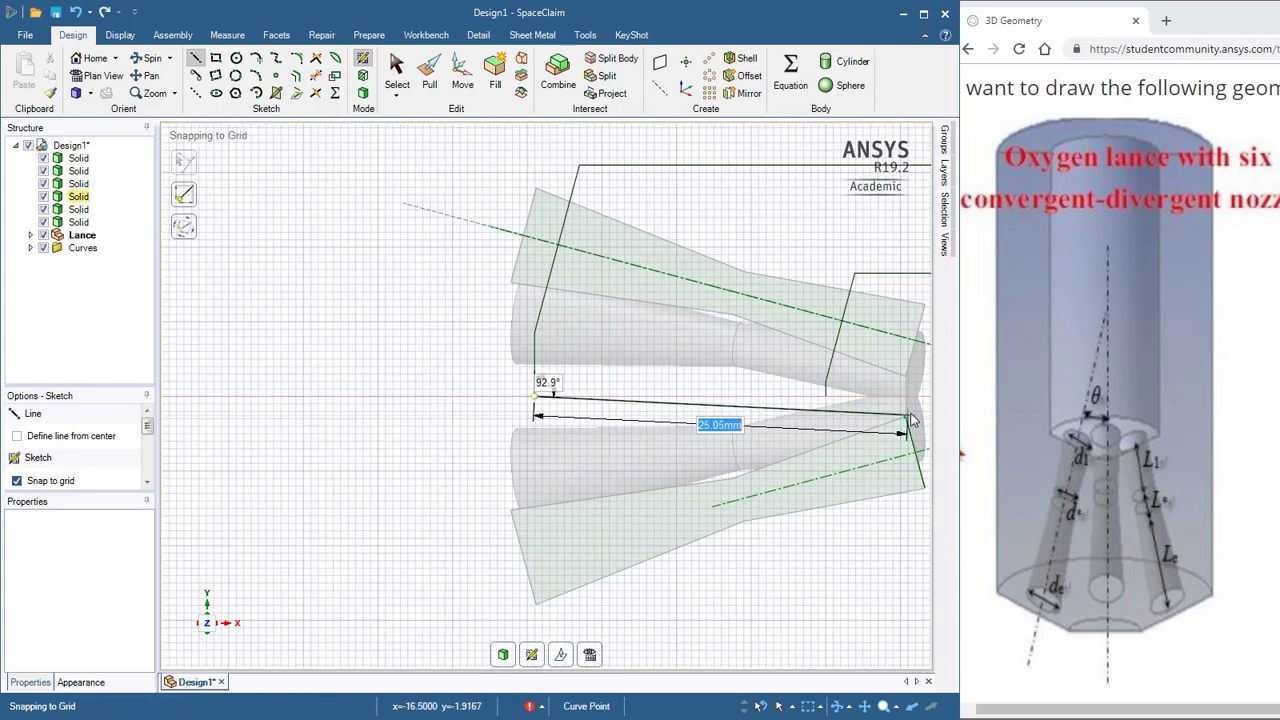
pyautogui.click(826, 398)
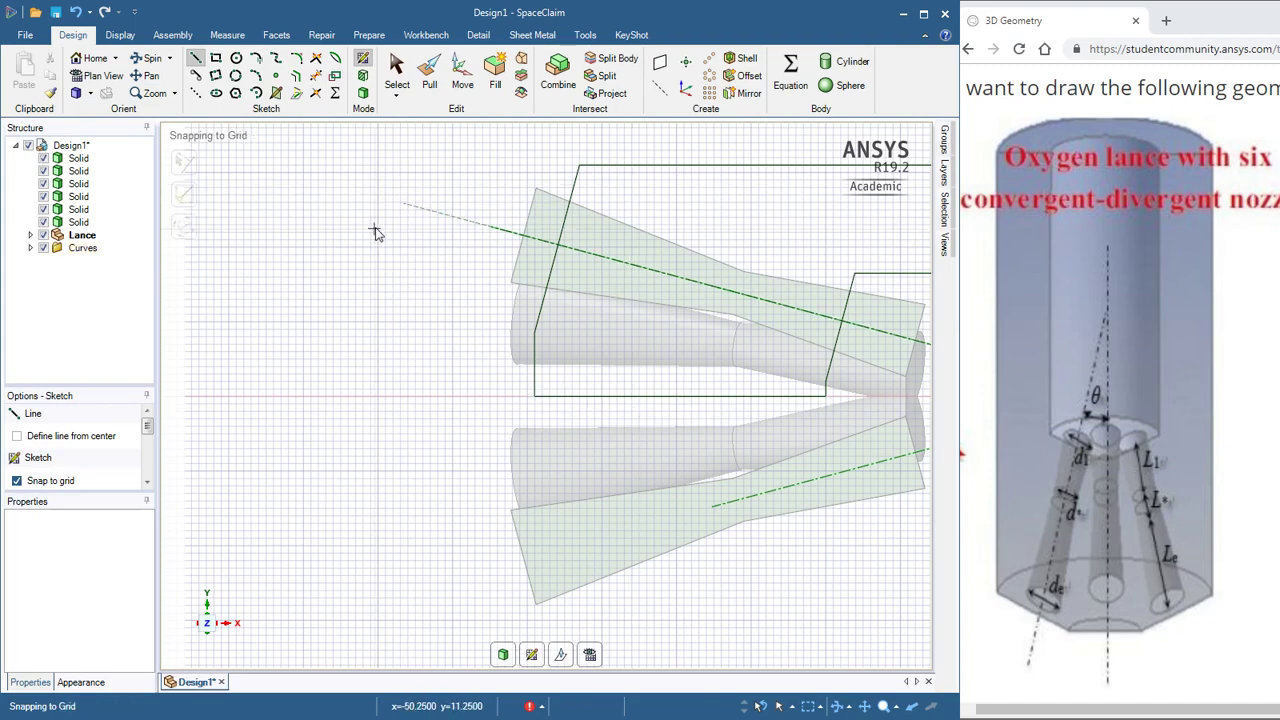
pyautogui.press('z')
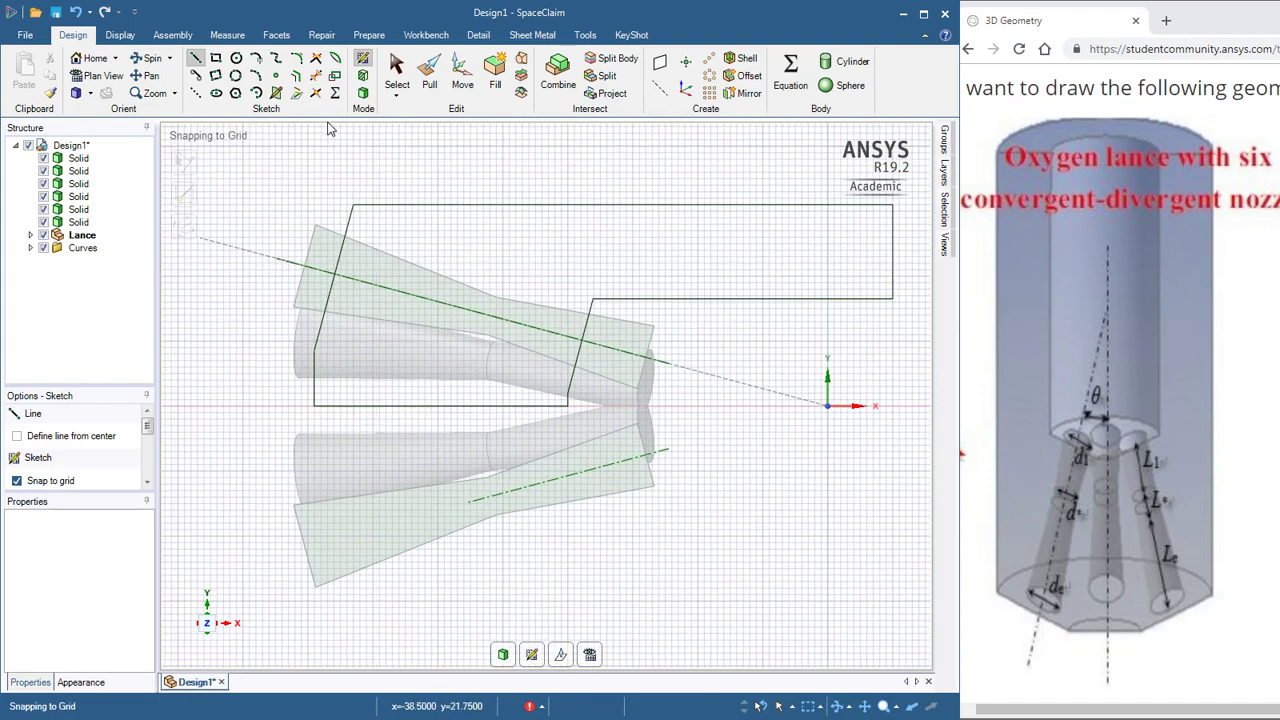
# - Revolve the stepped profile face a full 360° about the X axis
pyautogui.click(428, 68)
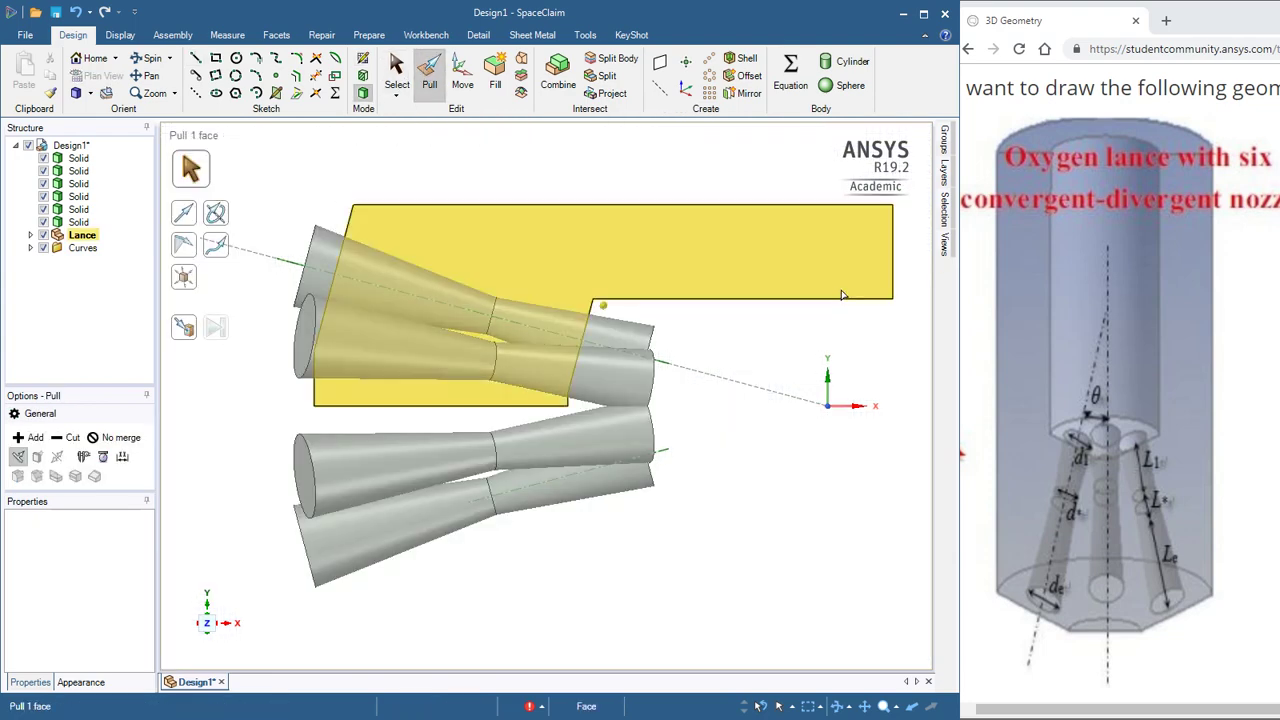
pyautogui.click(217, 217)
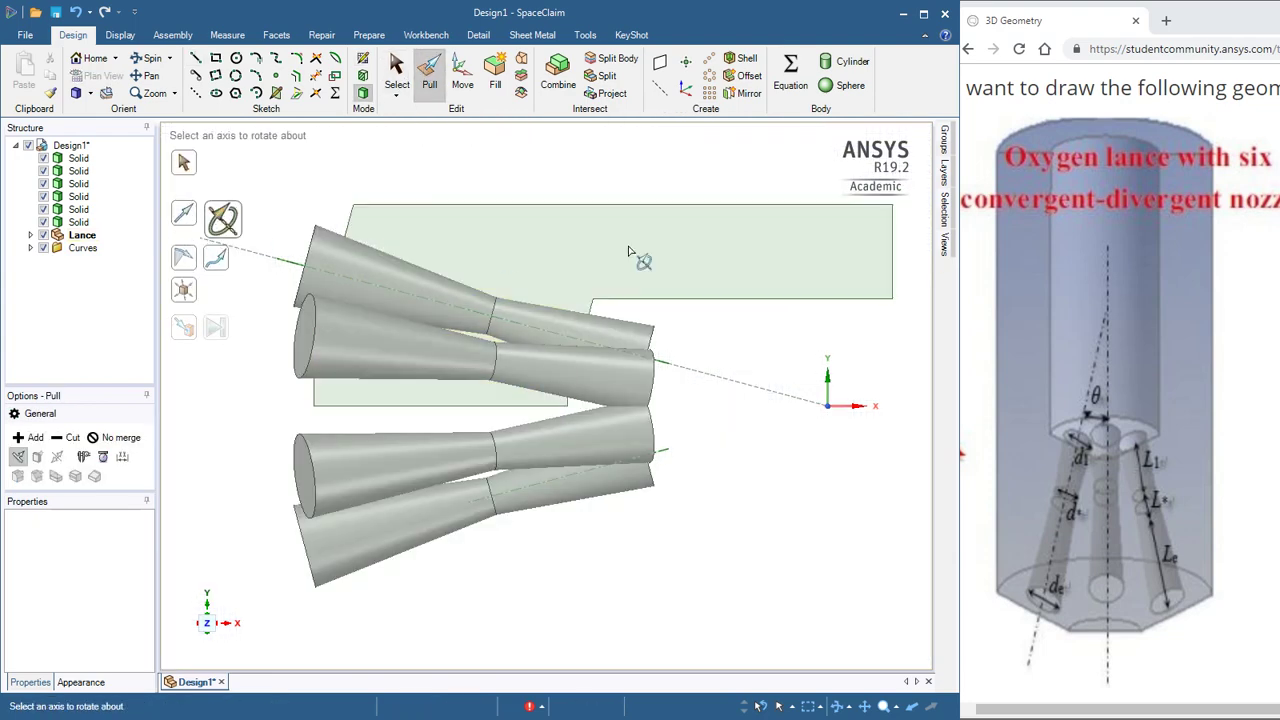
pyautogui.click(864, 410)
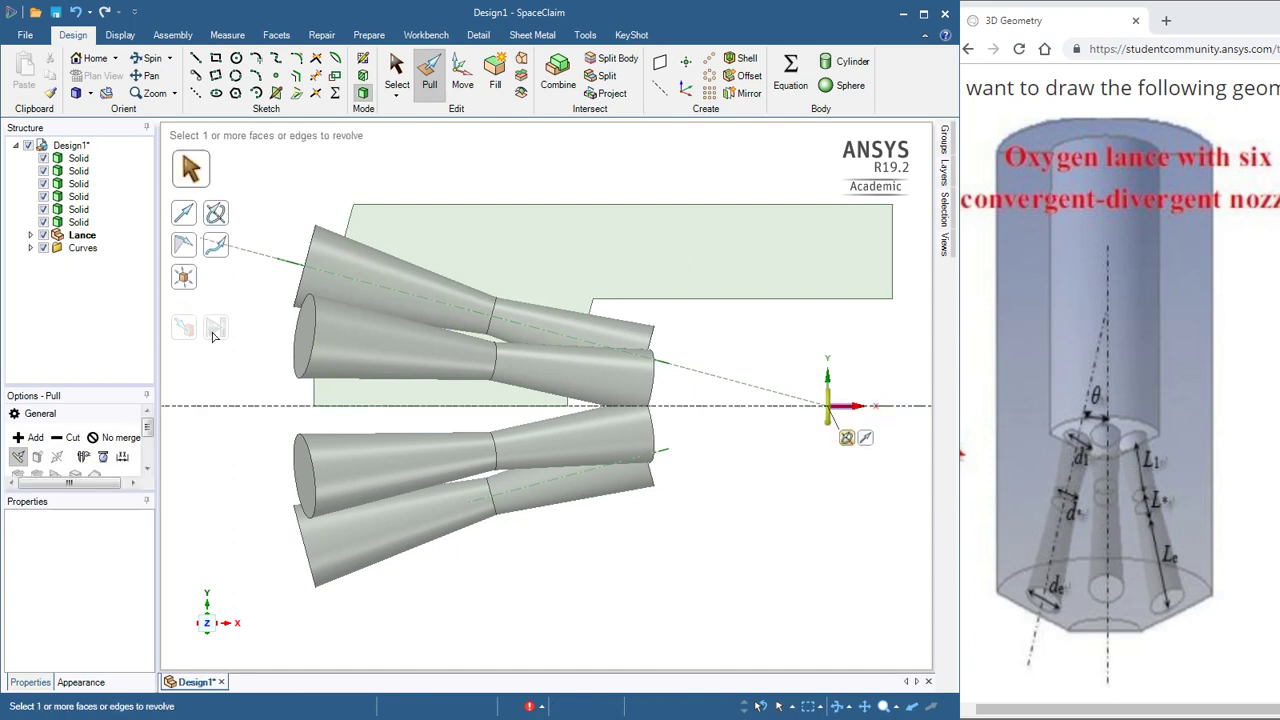
pyautogui.click(684, 257)
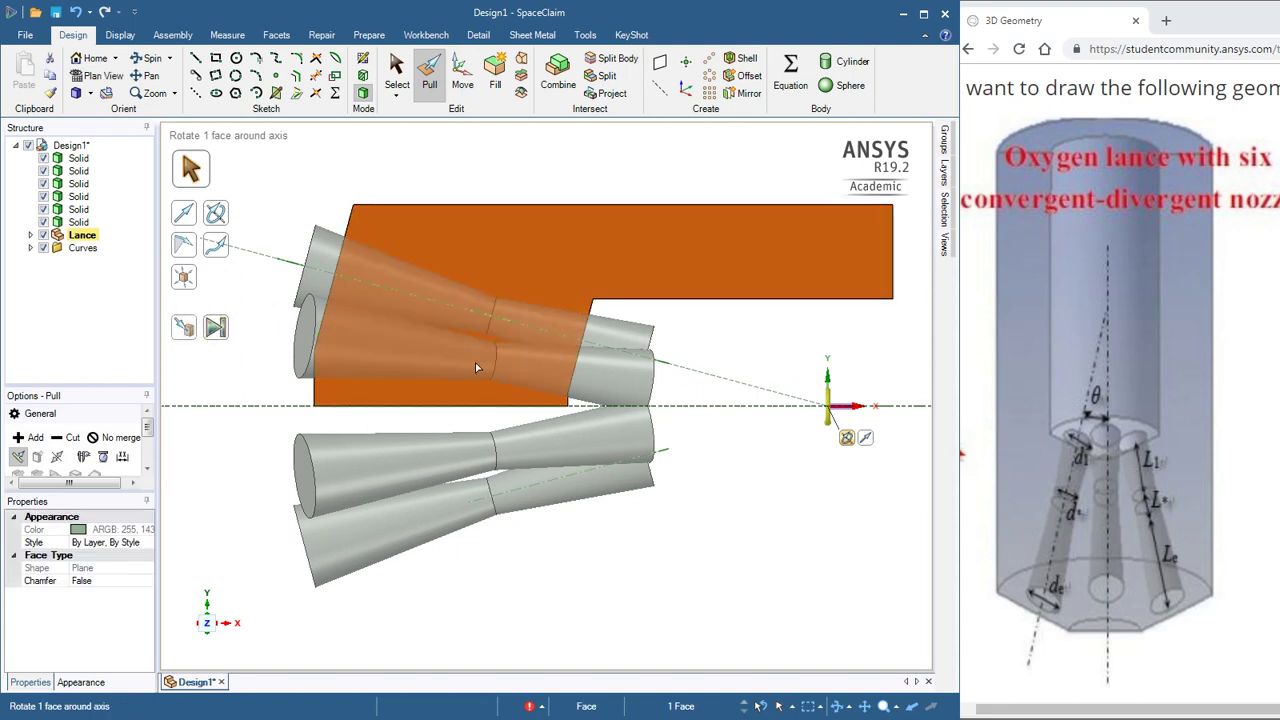
pyautogui.click(215, 327)
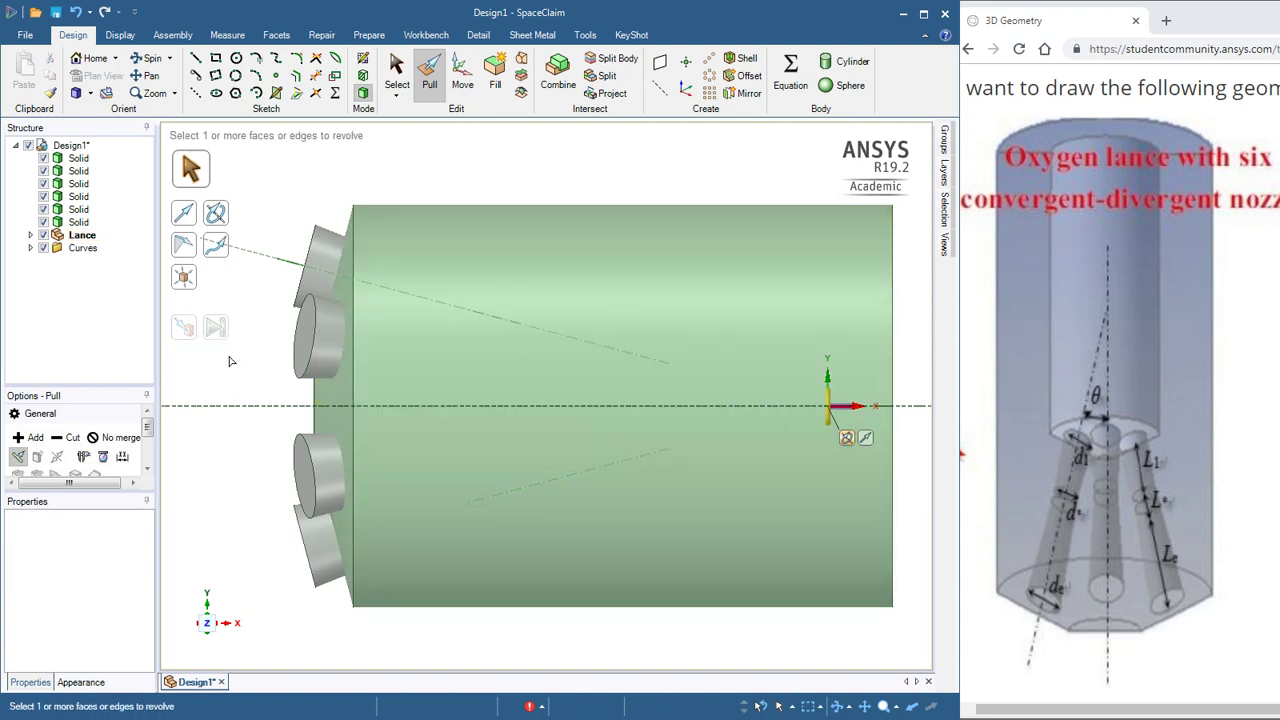
pyautogui.press('v')
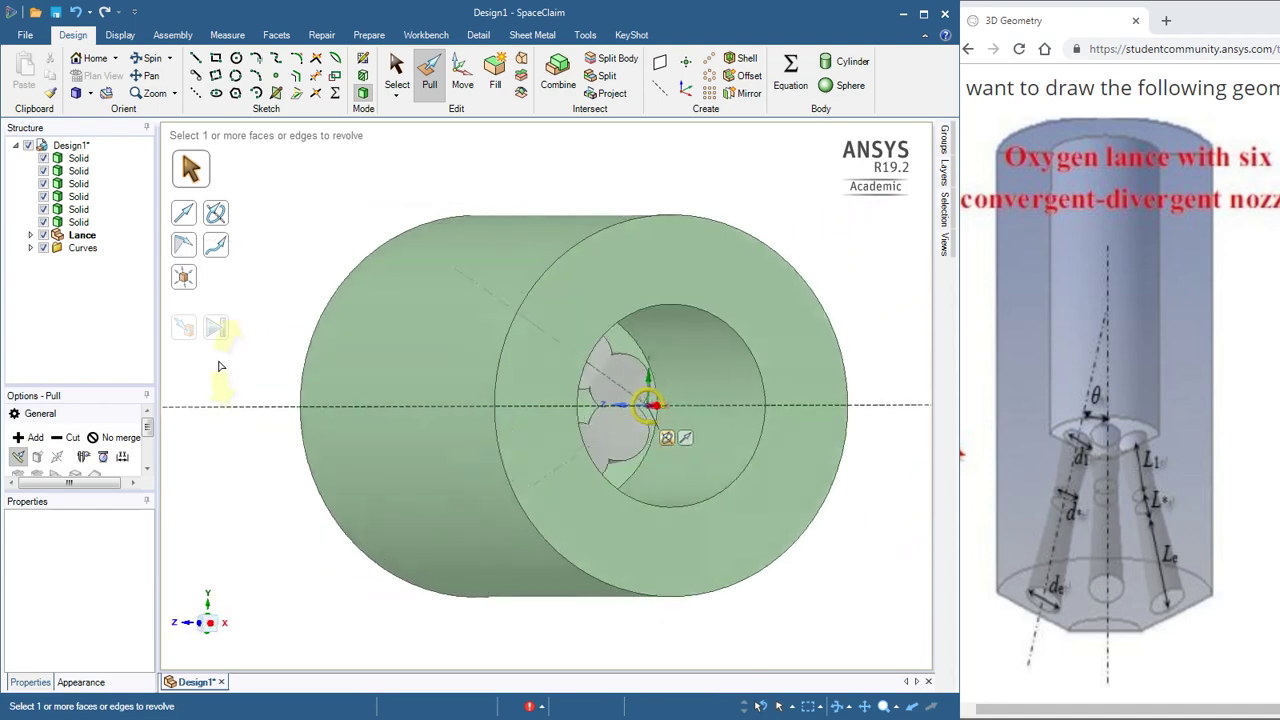
# - Start Combine with the lance cylinder as the target body
pyautogui.click(31, 235)
pyautogui.click(90, 248)
pyautogui.click(336, 183)
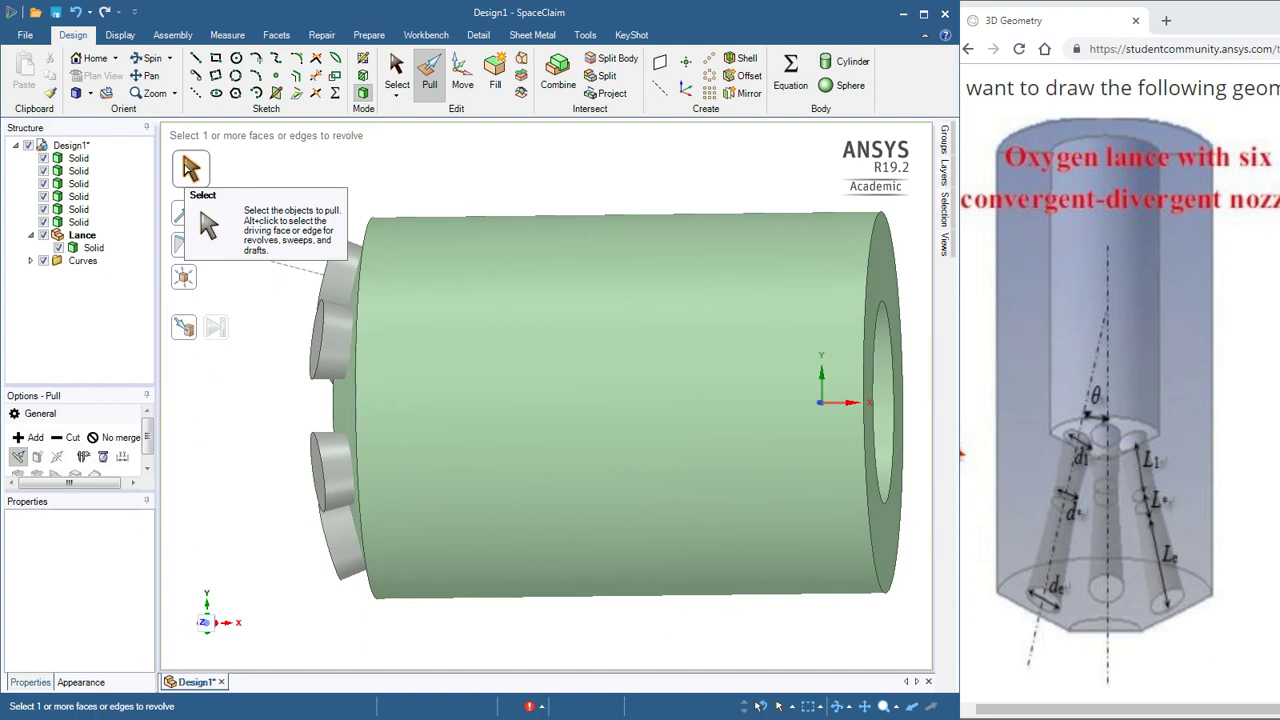
pyautogui.click(550, 75)
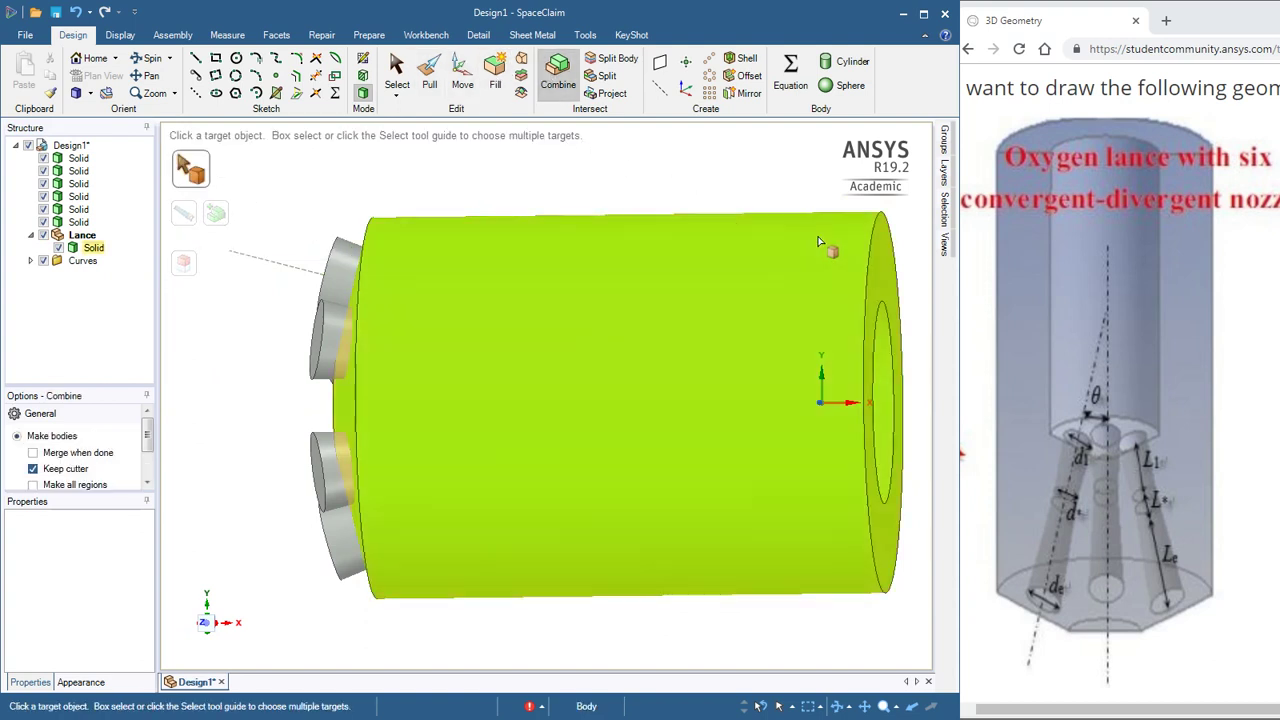
pyautogui.click(818, 242)
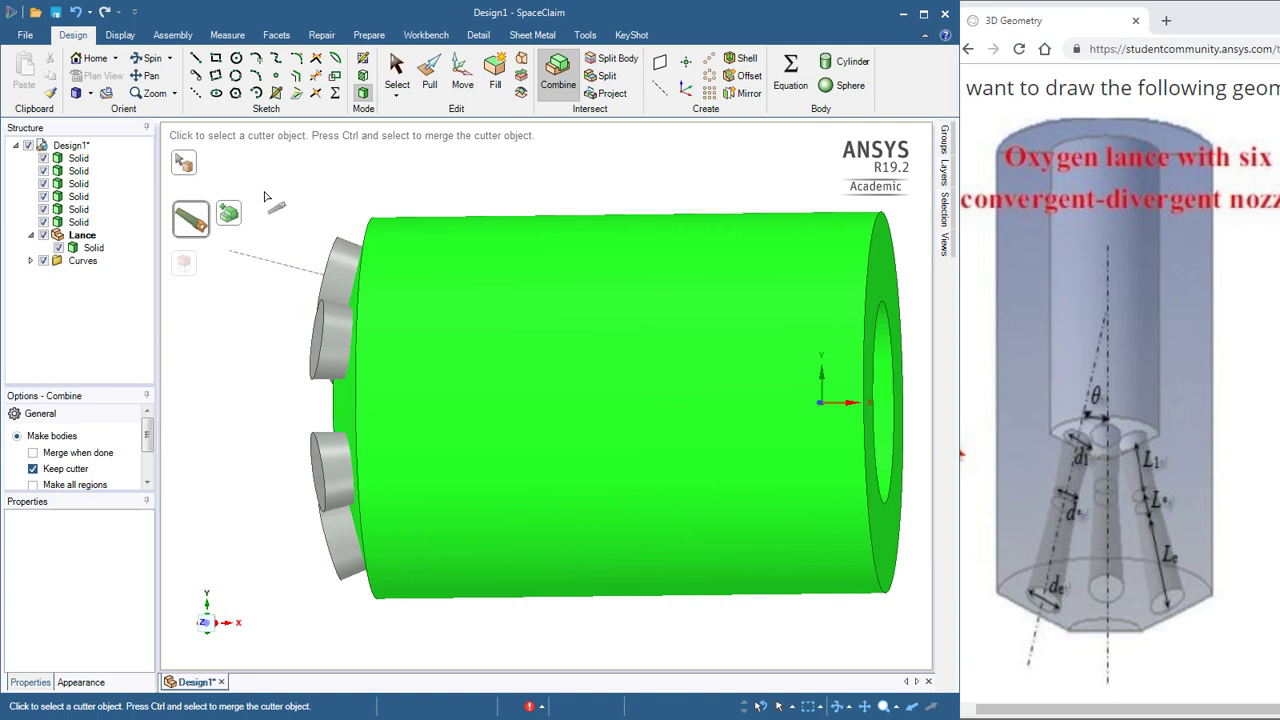
# - Cut the lance cylinder with each nozzle solid picked from the Structure tree
pyautogui.moveTo(264, 197); pyautogui.dragTo(785, 643)
pyautogui.moveTo(833, 600); pyautogui.dragTo(265, 183)
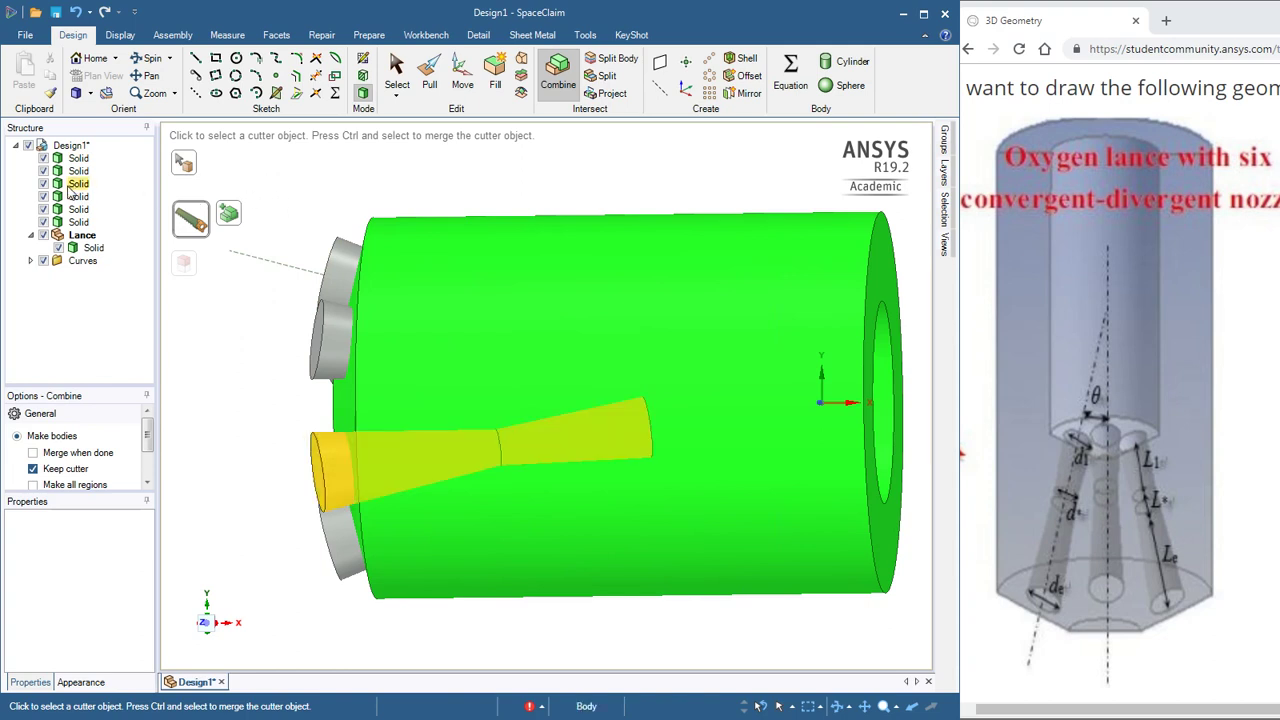
pyautogui.click(48, 150)
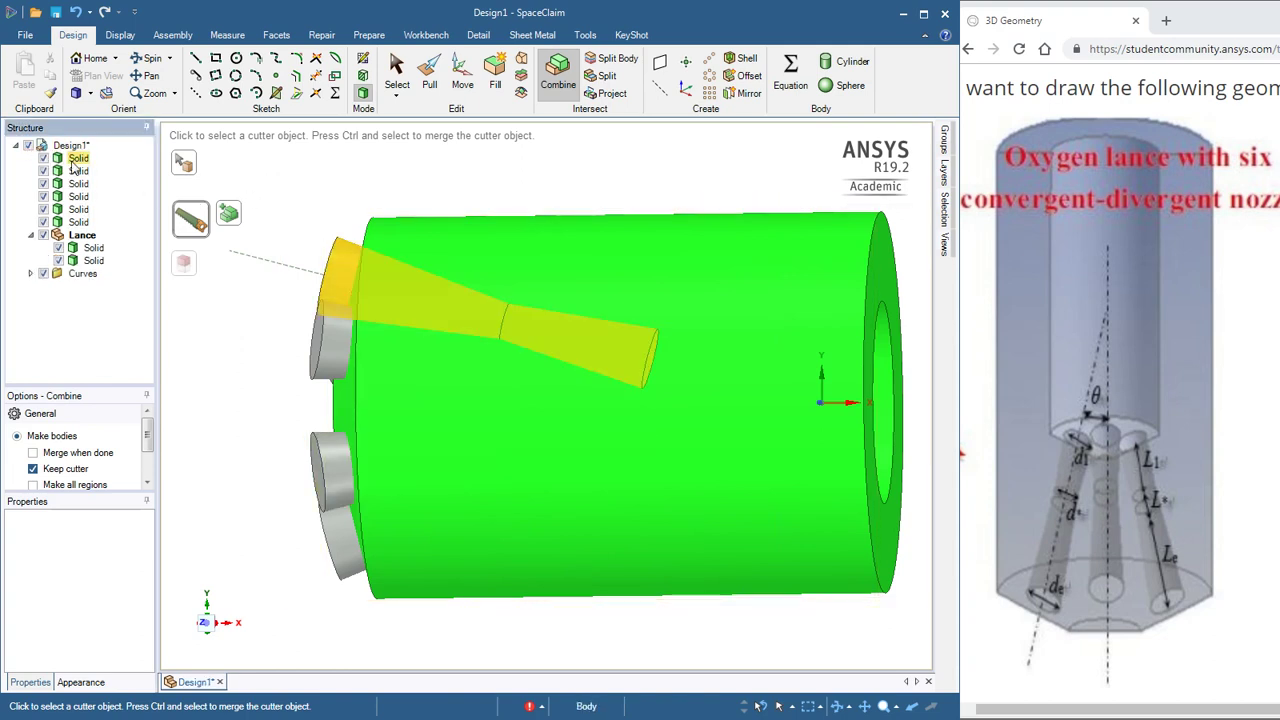
pyautogui.click(85, 224)
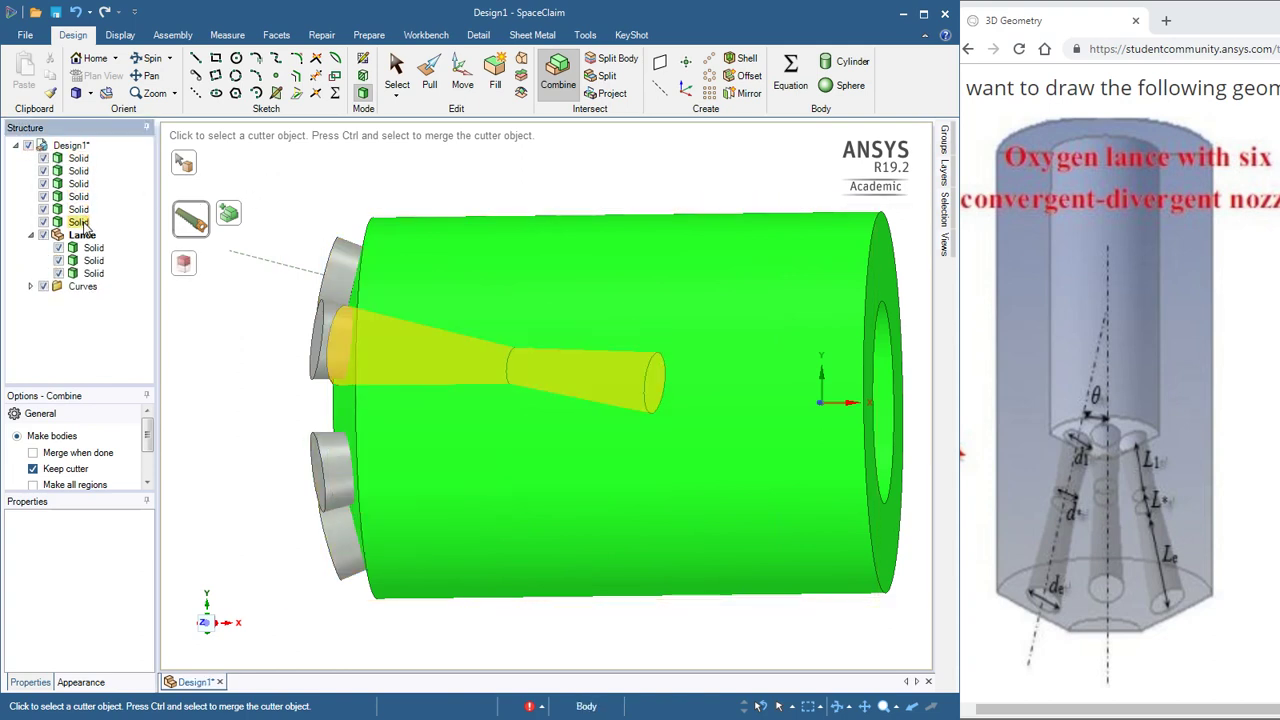
pyautogui.click(85, 200)
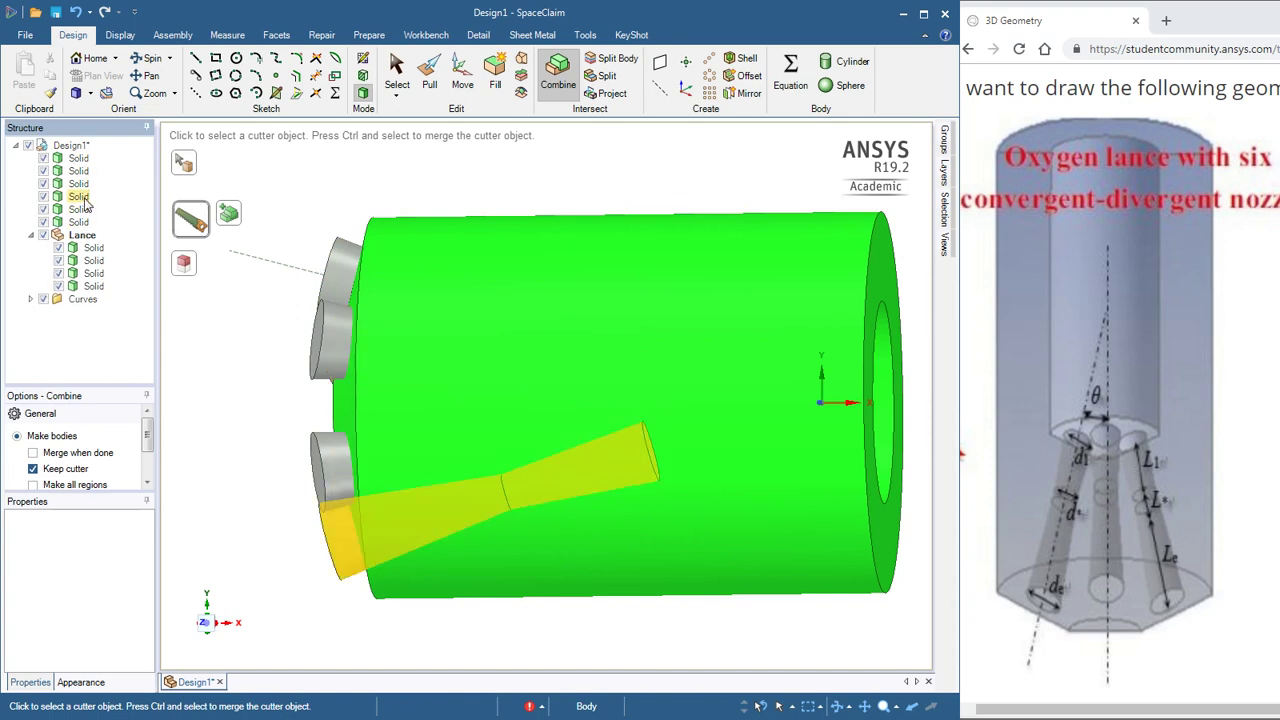
pyautogui.click(85, 197)
pyautogui.click(80, 171)
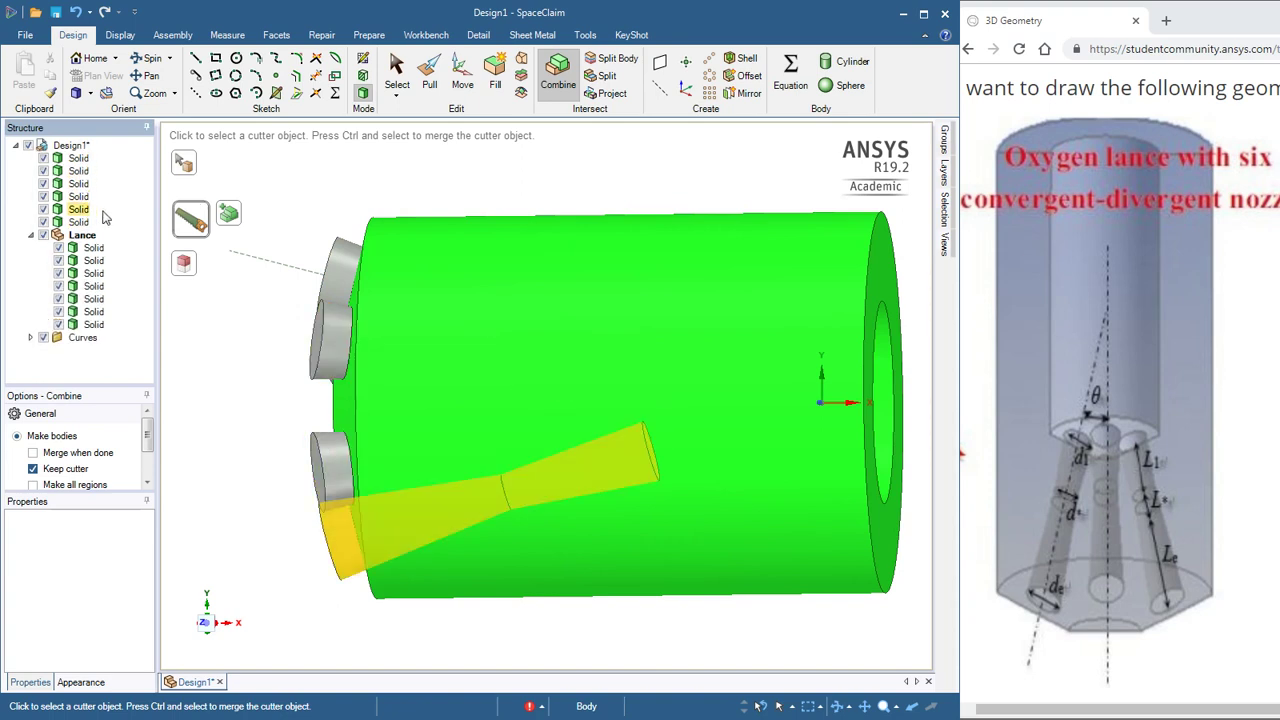
# - Box-select the six nozzle-shaped regions to remove them from the lance
pyautogui.click(189, 268)
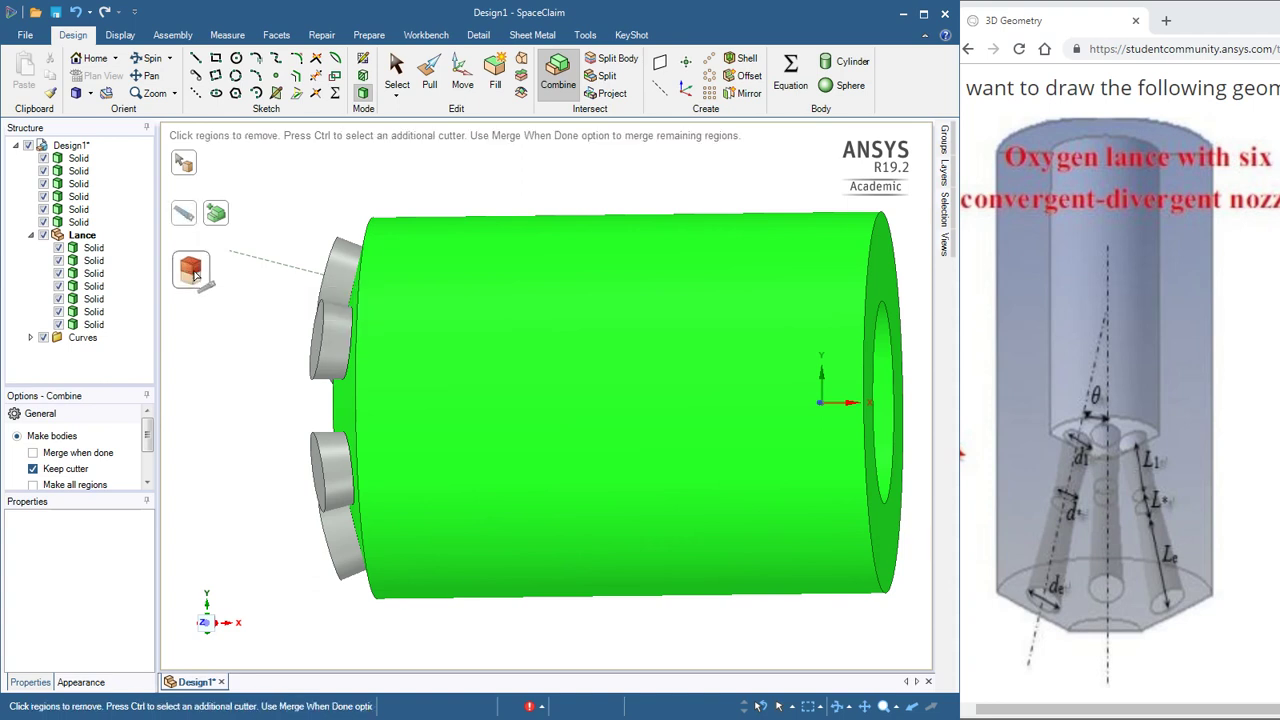
pyautogui.moveTo(282, 183); pyautogui.dragTo(847, 620)
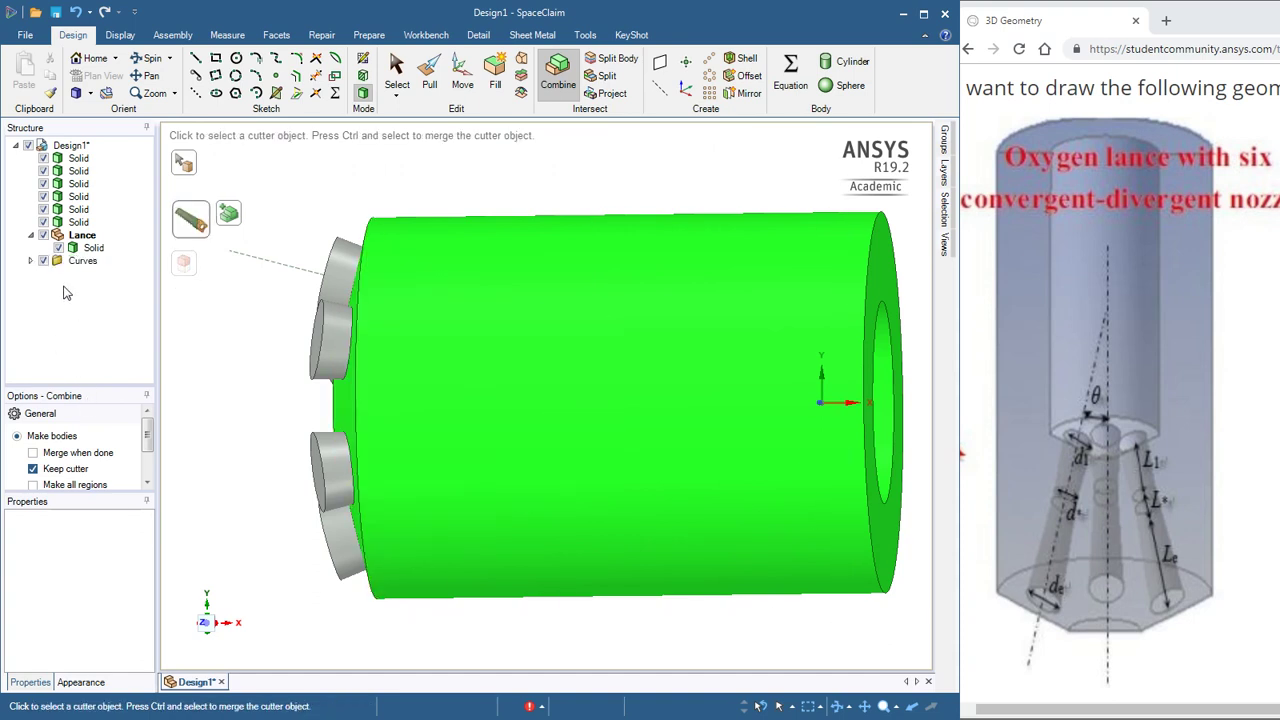
# - Hide all bodies except Lance, return to Select, and reset to the Home view
pyautogui.click(28, 145)
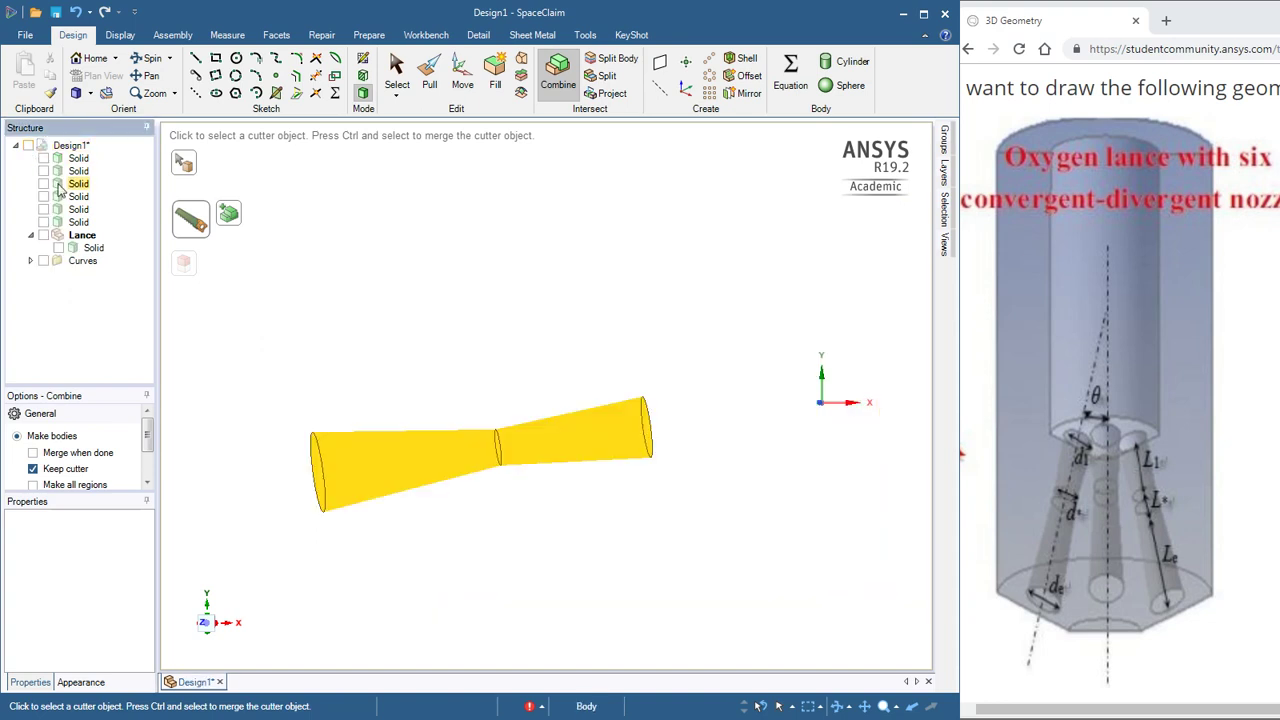
pyautogui.click(43, 235)
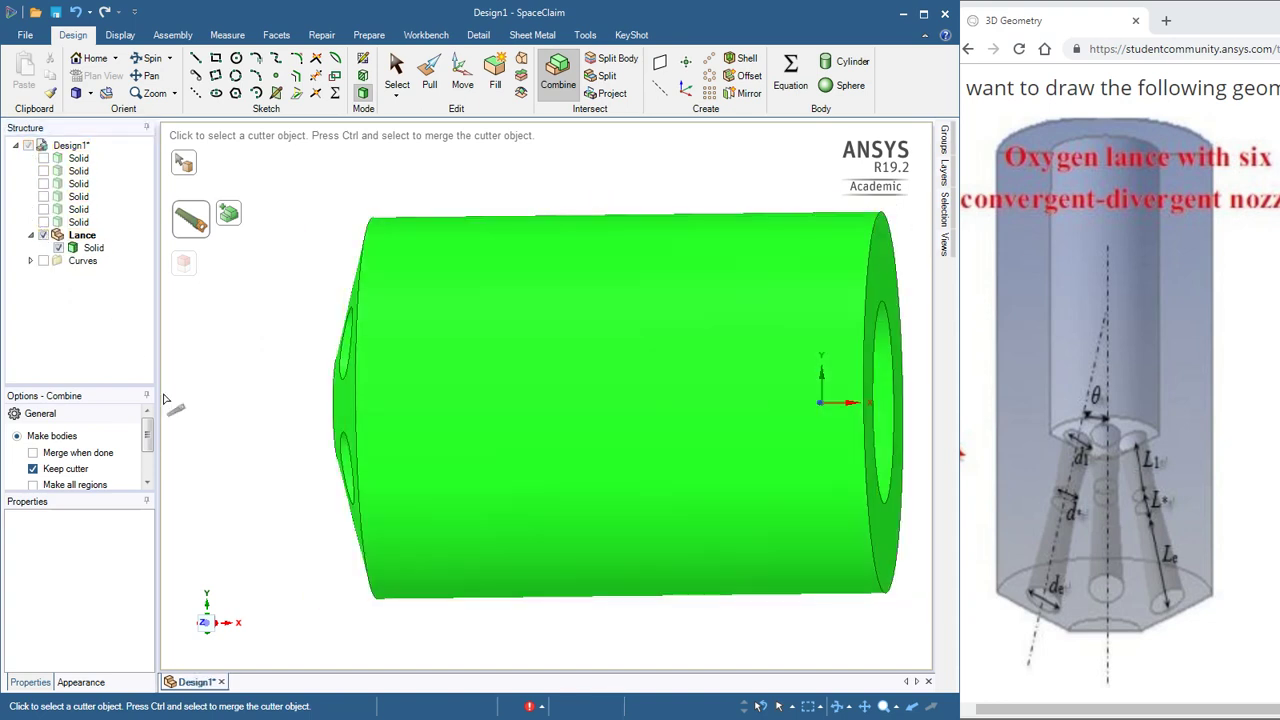
pyautogui.click(396, 70)
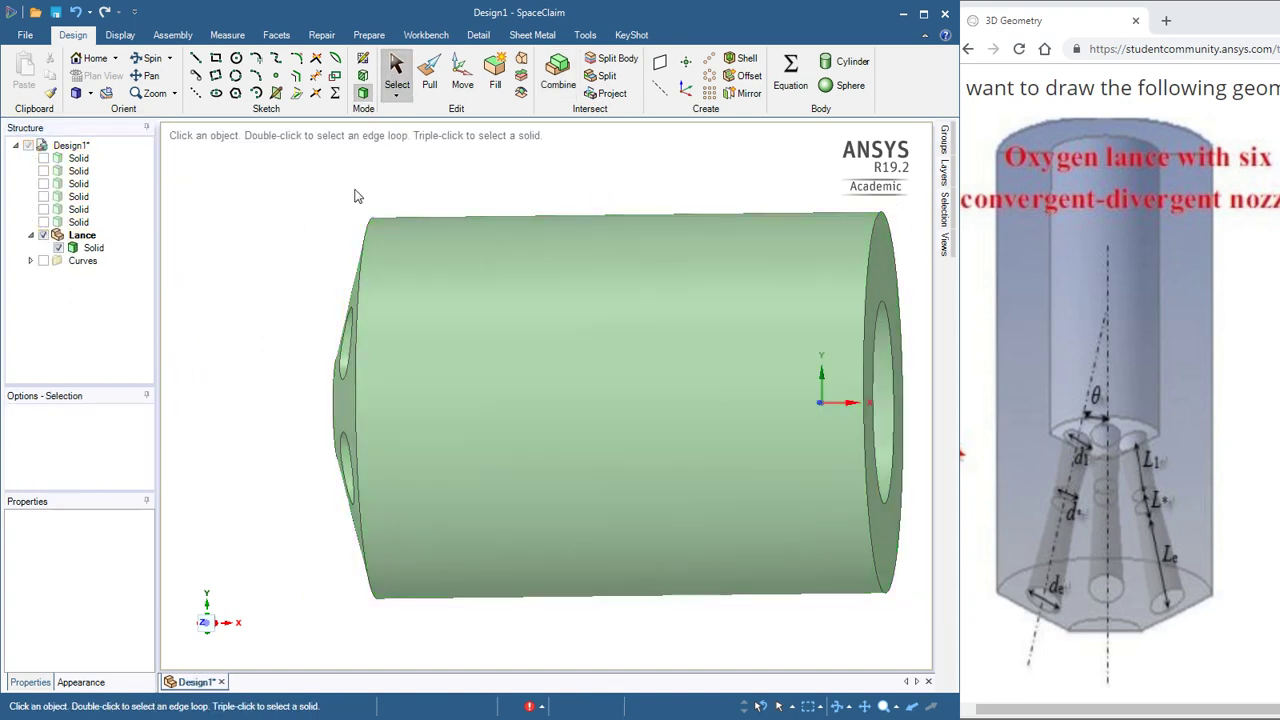
pyautogui.press('h')
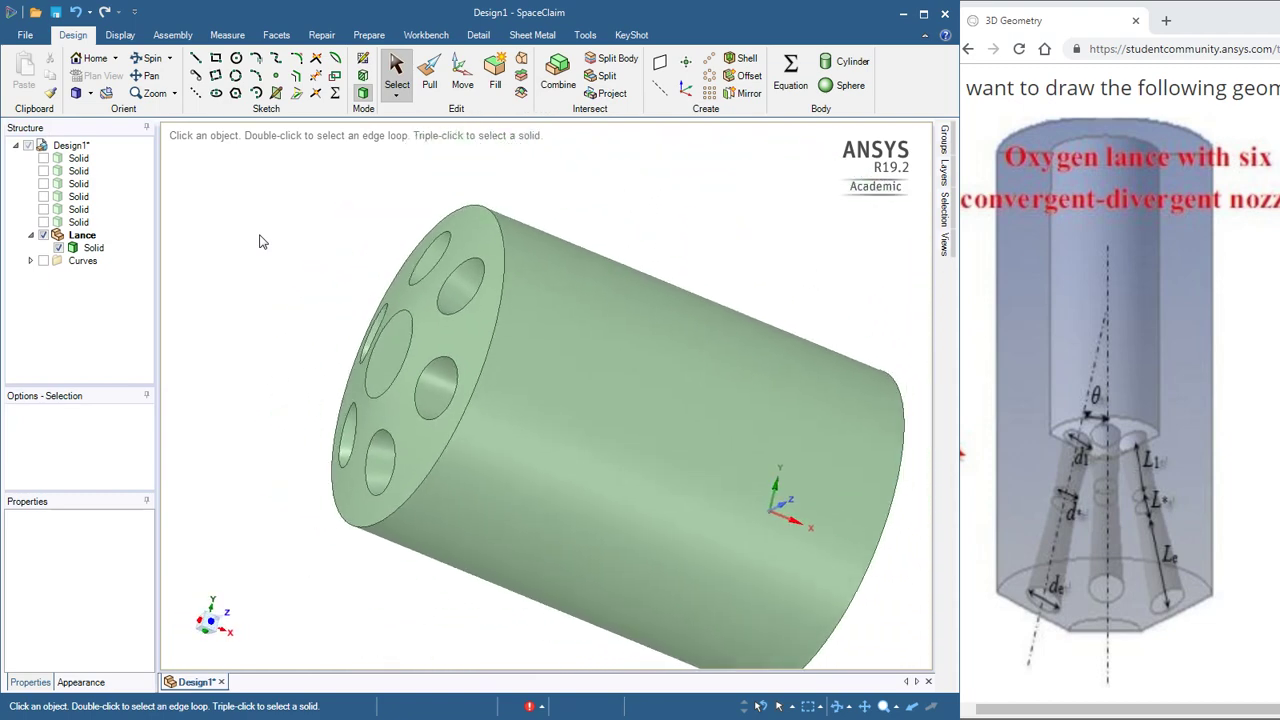
# - Turn on Section Mode and view the hatched lance section square-on
pyautogui.click(362, 78)
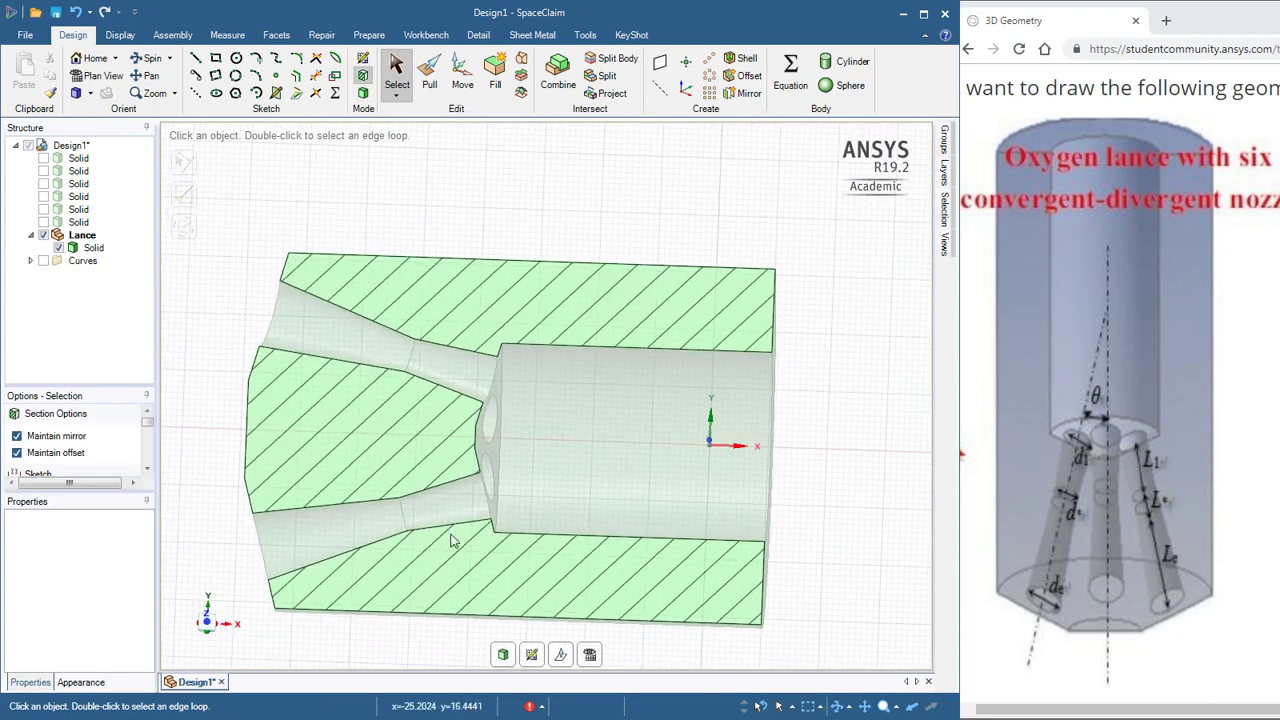
pyautogui.click(208, 625)
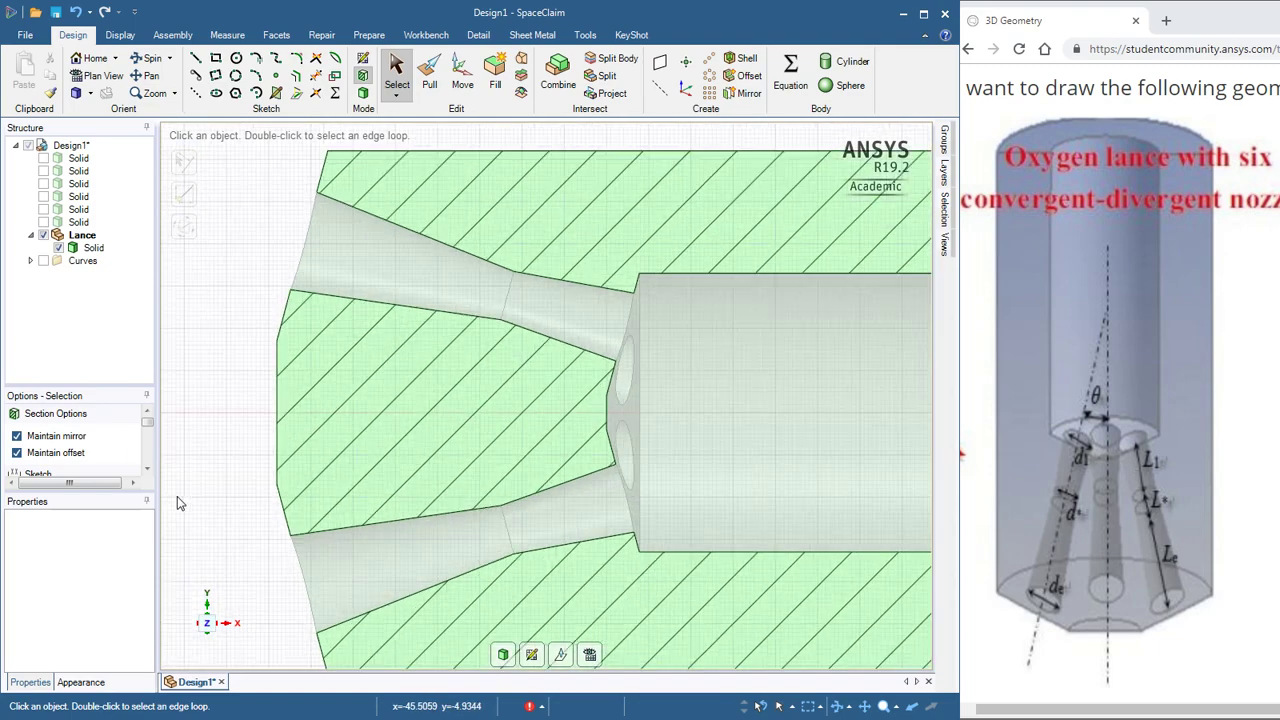